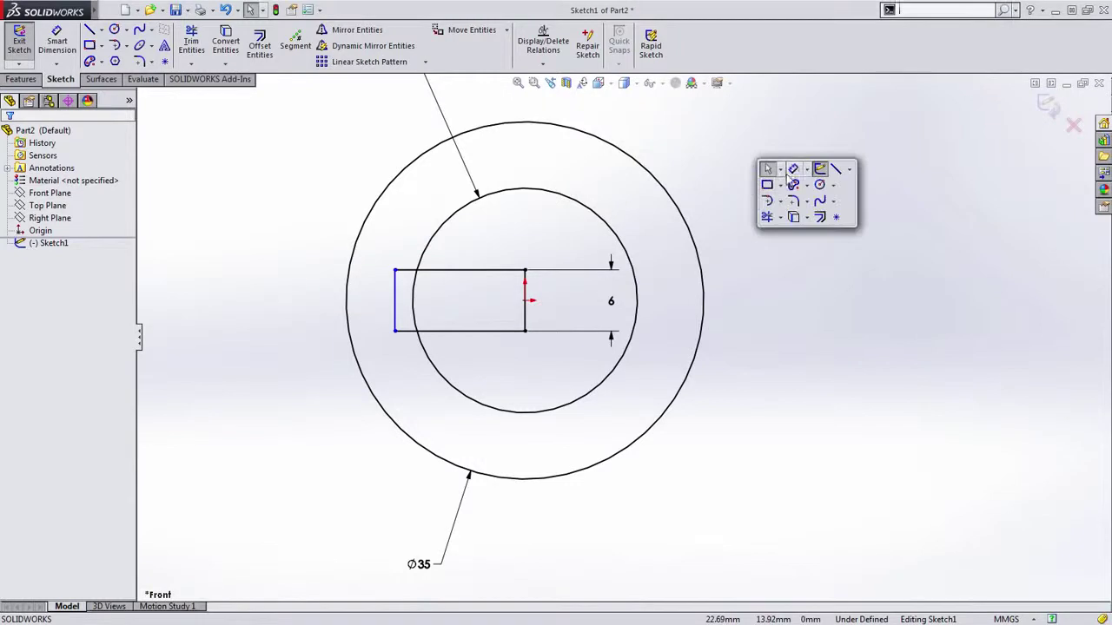
- Dimension the distance from the rectangle's free vertical edge to the far side of the inner circle as 24.5 mm
click(395, 295)
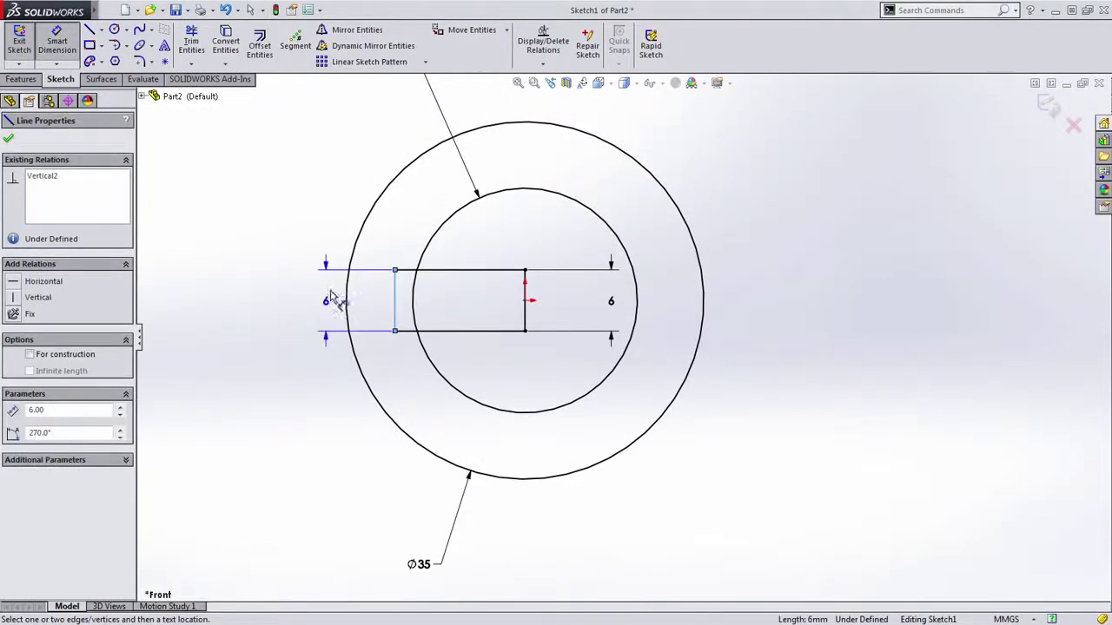
click(642, 299)
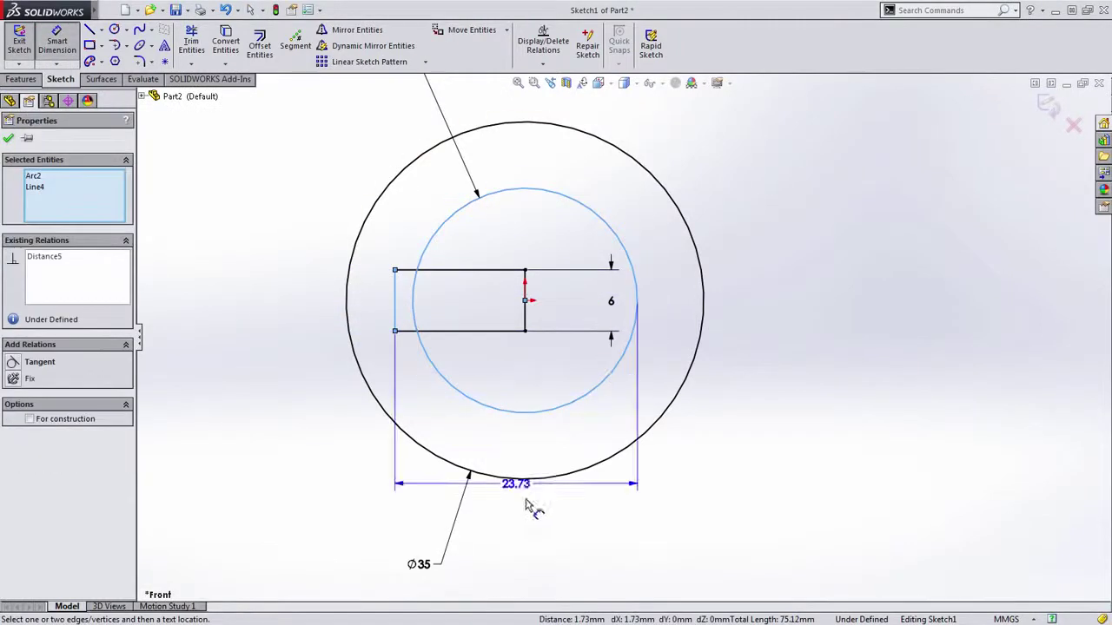
click(533, 523)
text(24.5)
key(Return)
key(Escape)
- Trim away the rectangle lines and the circle segment inside the bore, leaving an open keyway joined to the inner circle
scroll(704, 387, up, 4)
scroll(591, 331, down, 5)
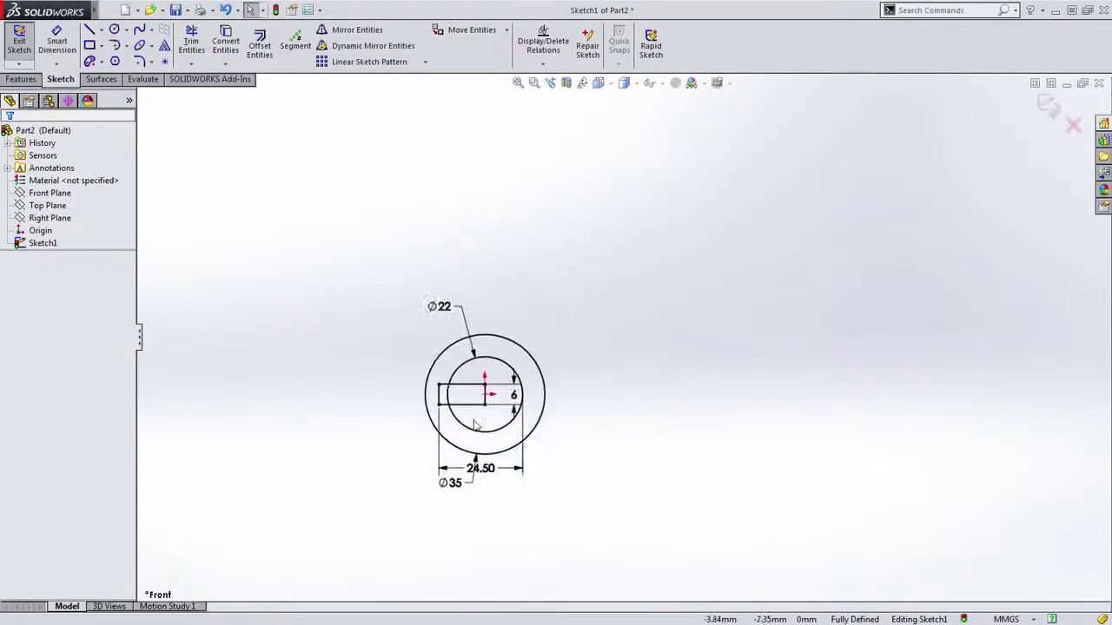
key(s)
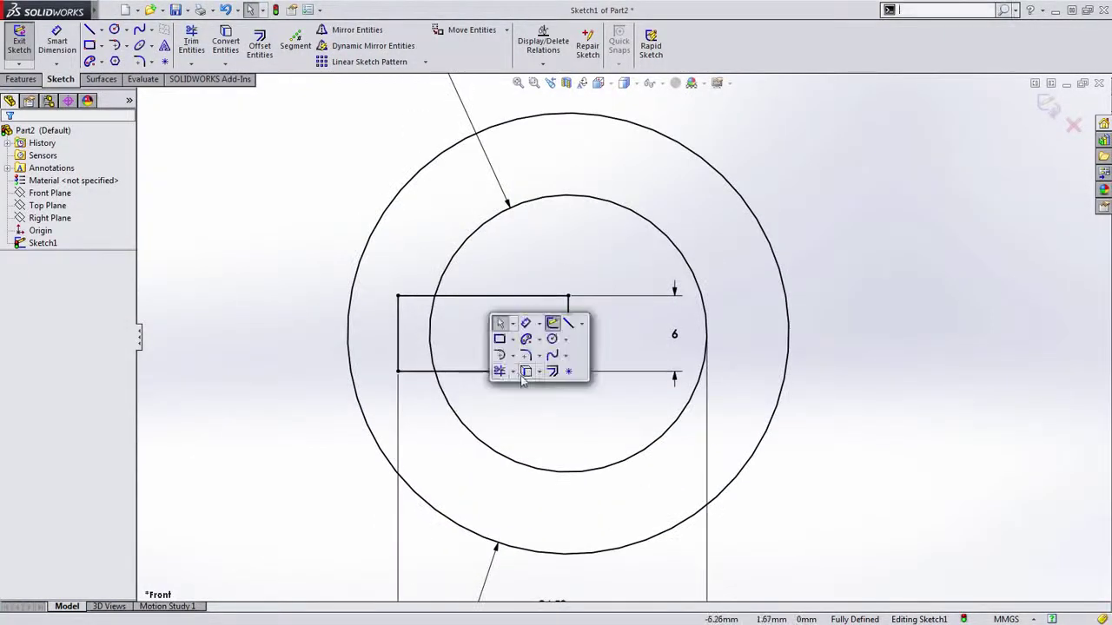
click(499, 371)
mouse_move(493, 295)
mouse_down()
mouse_move(595, 333)
mouse_move(460, 379)
mouse_move(425, 344)
mouse_up()
key(Escape)
- Dimension the height of the keyway's vertical edge as 6 mm
mouse_move(412, 296)
mouse_down()
mouse_move(413, 318)
mouse_move(421, 290)
mouse_up()
key(s)
click(397, 320)
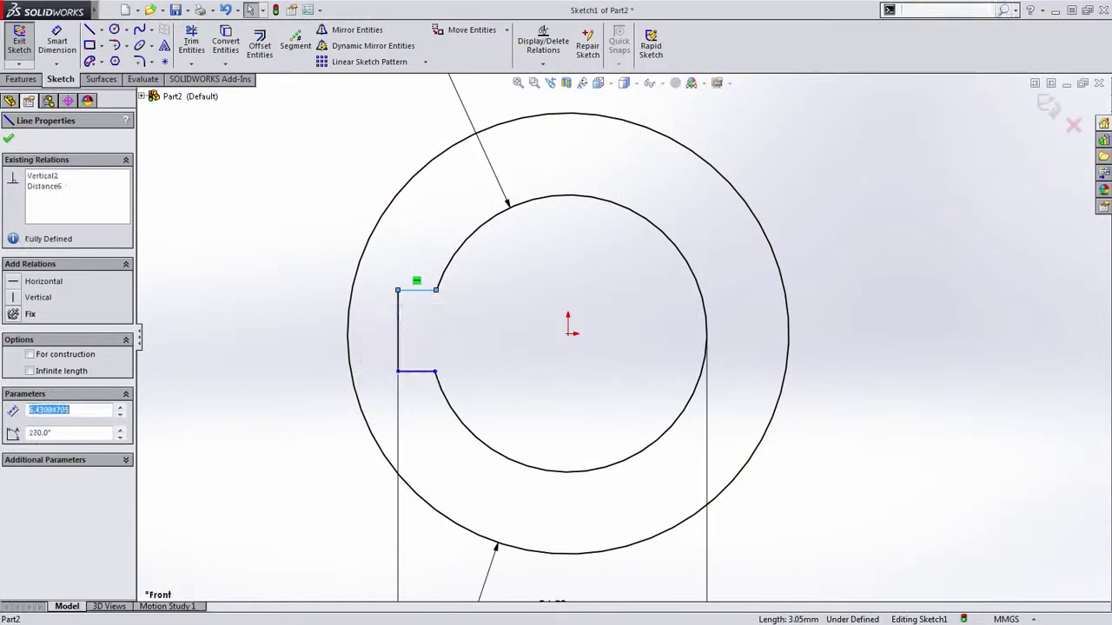
key(s)
click(392, 326)
click(397, 330)
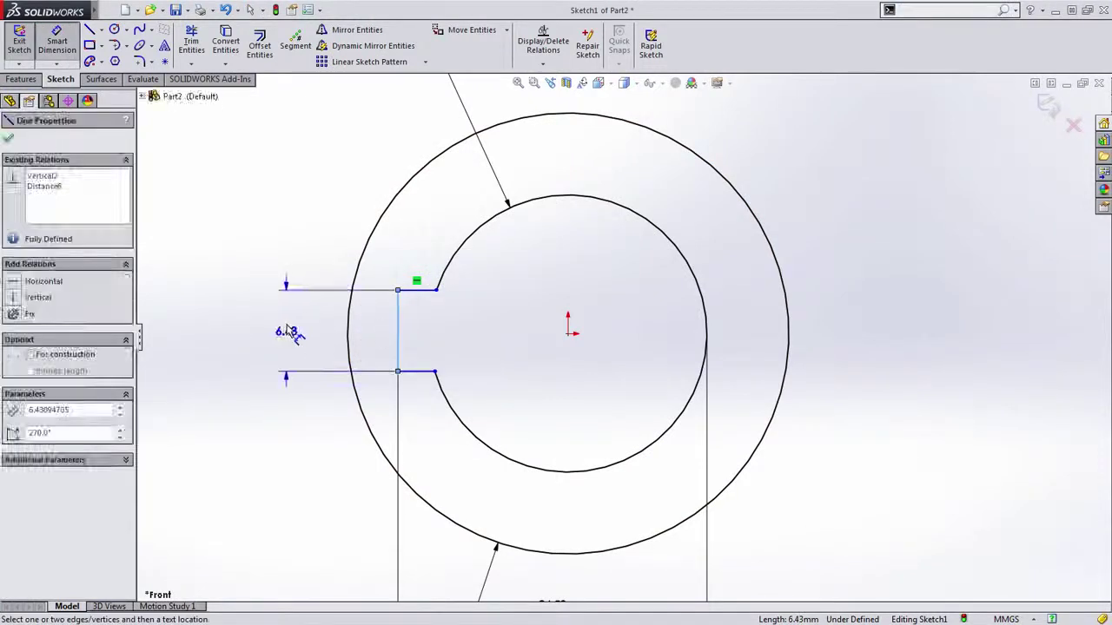
click(289, 328)
text(6)
key(Return)
- Shift the keyway upward off-centre, try a relation between its two horizontal edges, and undo that relation
drag(422, 296, 425, 269)
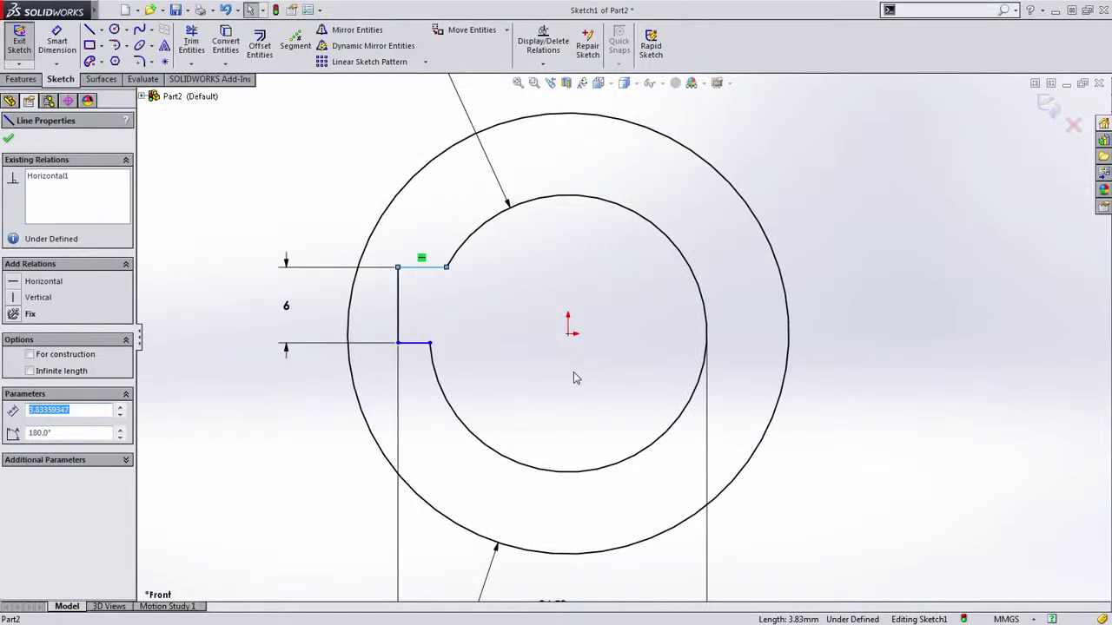
click(562, 369)
click(415, 345)
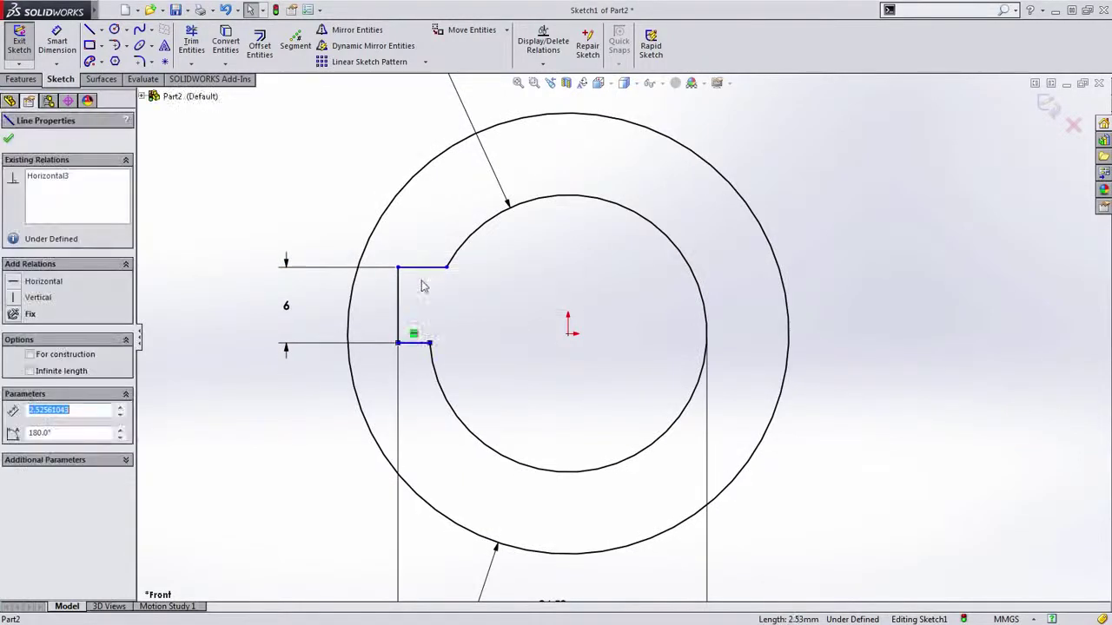
ctrl+click(435, 267)
click(543, 221)
key(ctrl+z)
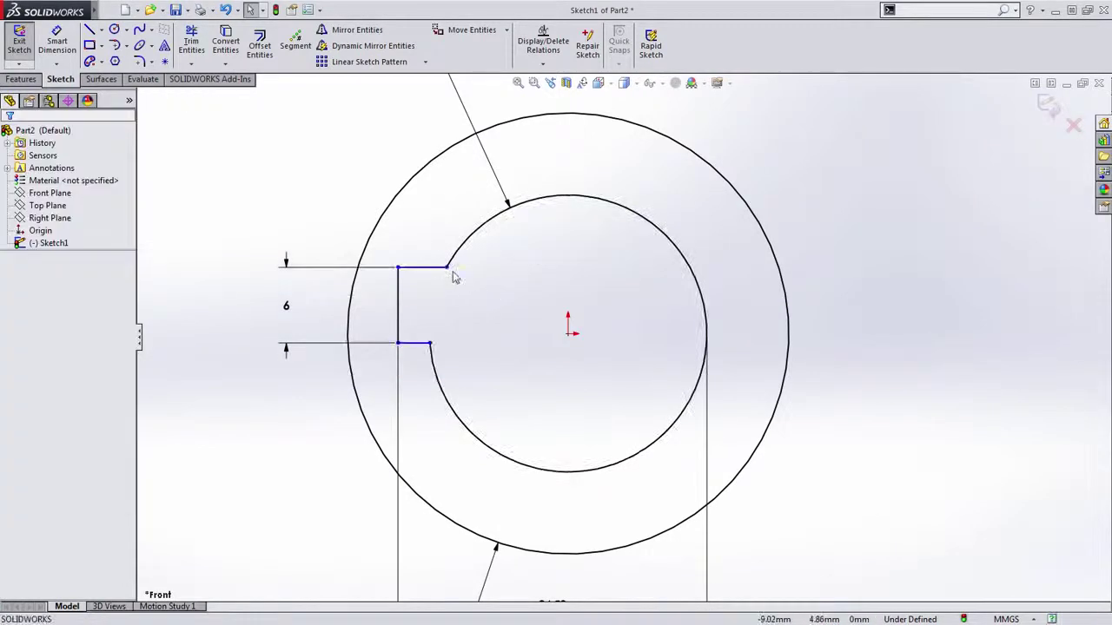
- Try centring the keyway with a vertical relation between its two endpoints on the bore, and undo it
click(447, 268)
ctrl+click(430, 344)
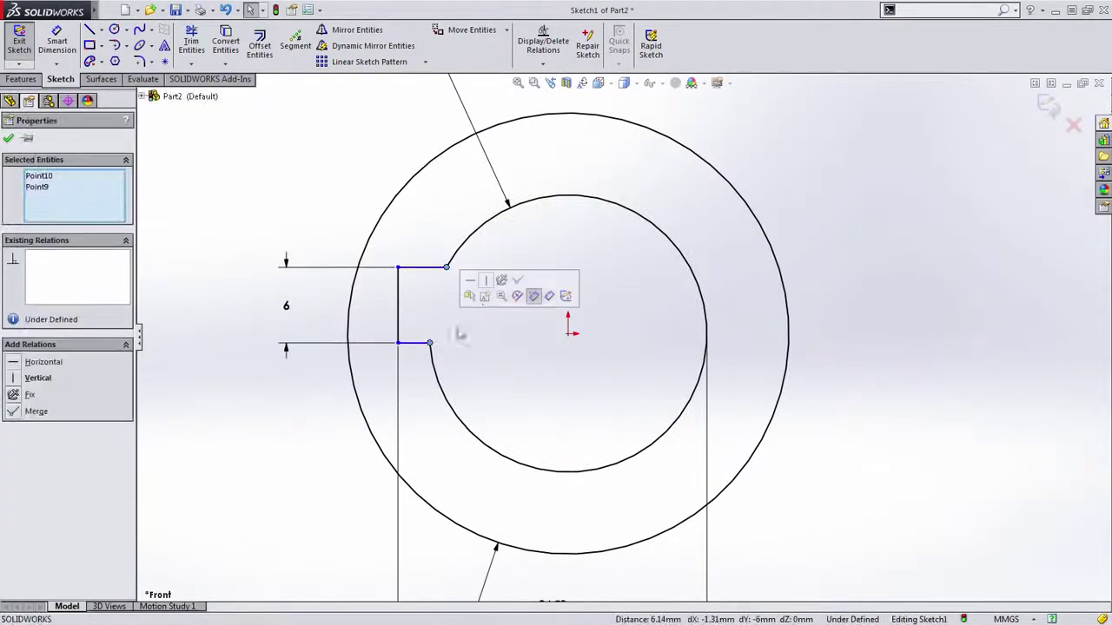
click(489, 282)
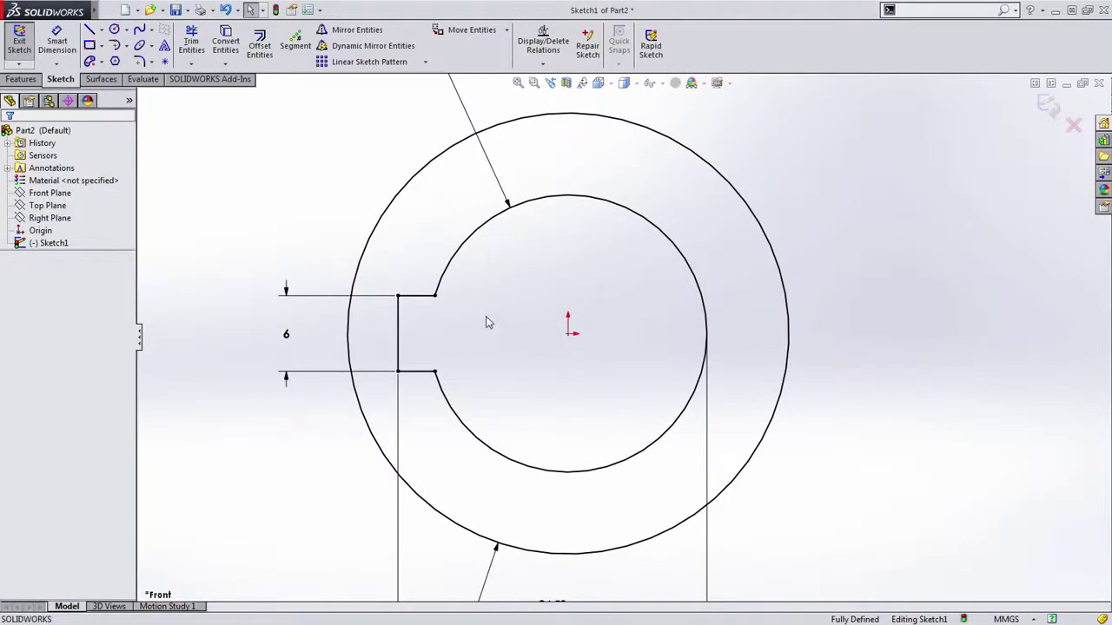
key(ctrl+z)
- Try centring the keyway with a horizontal centerline from the origin to its vertical edge's midpoint, and delete the centerline
key(s)
click(578, 299)
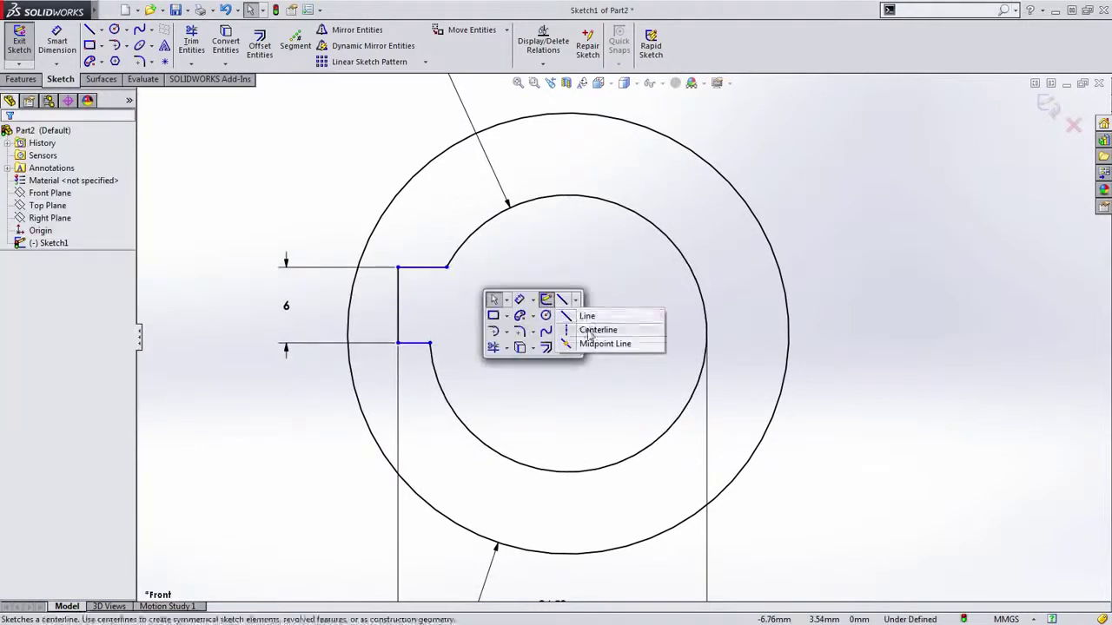
click(587, 330)
click(568, 332)
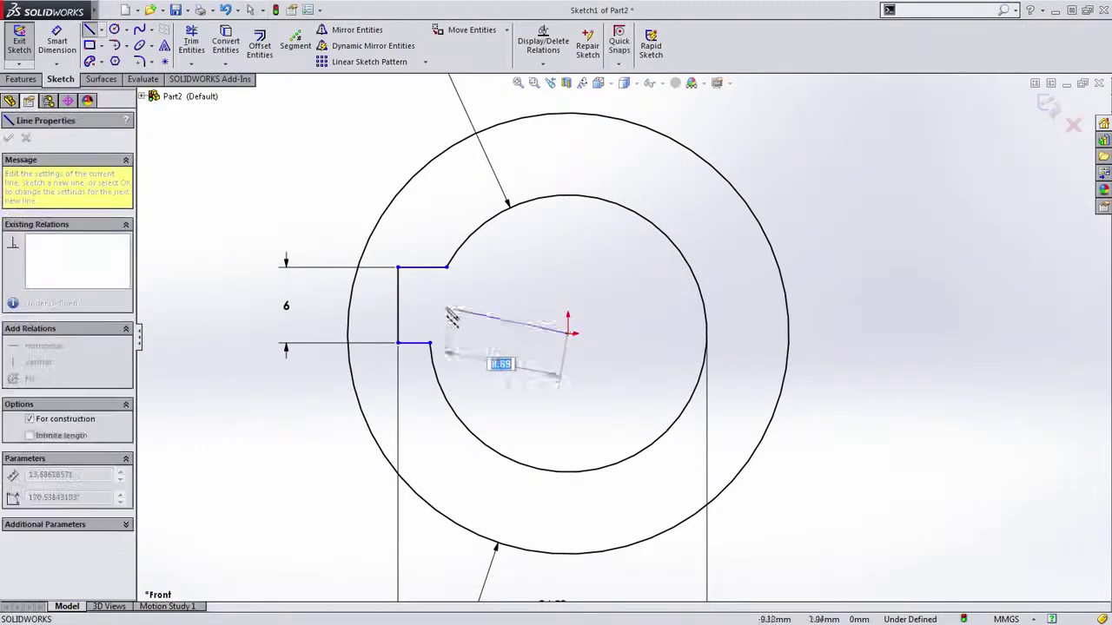
click(397, 306)
click(44, 346)
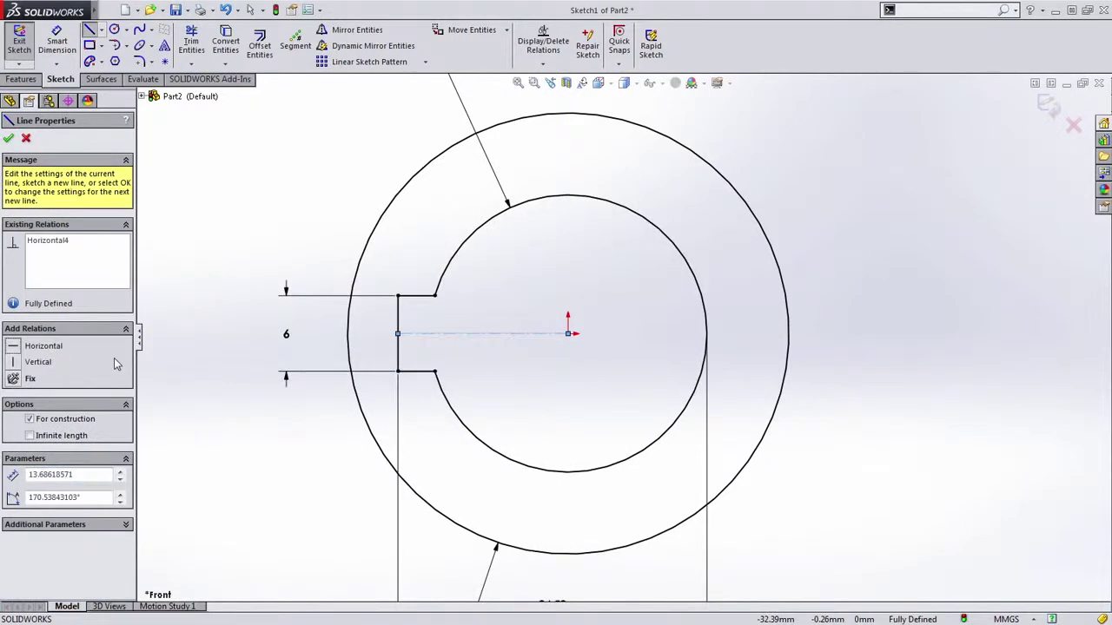
key(Escape)
click(484, 337)
key(Delete)
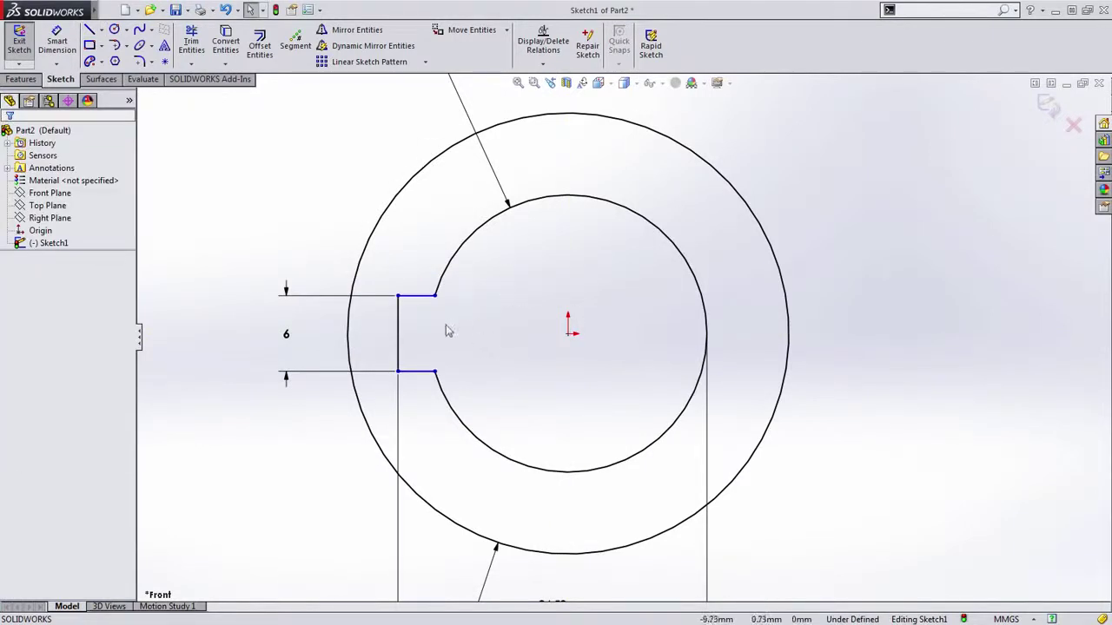
- Add a horizontal relation between the midpoint of the keyway's vertical edge and the origin
right_click(398, 331)
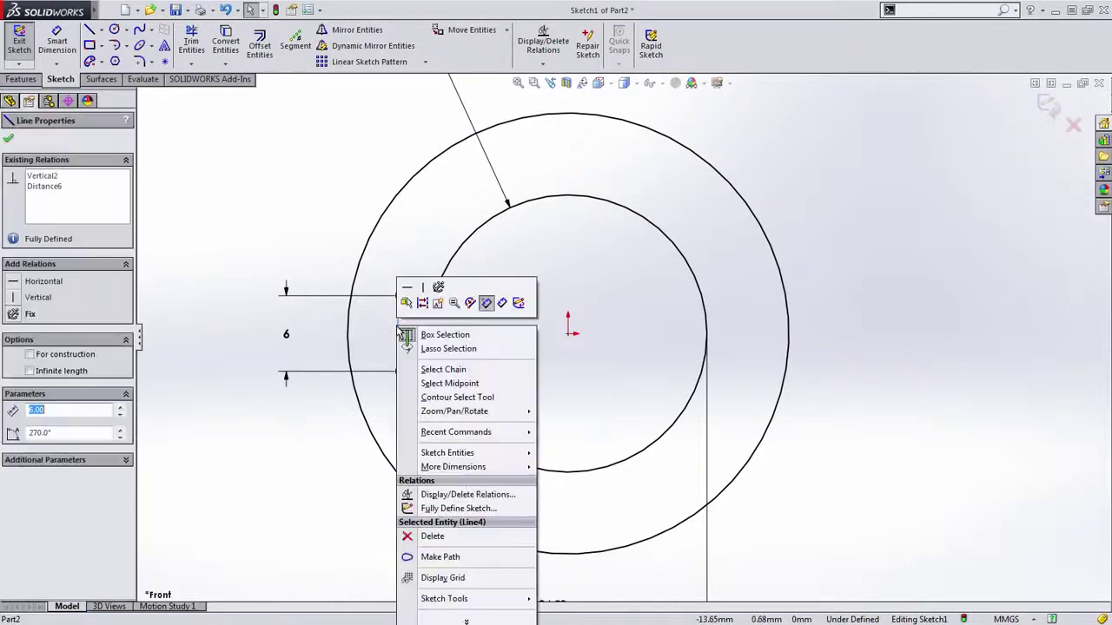
click(494, 383)
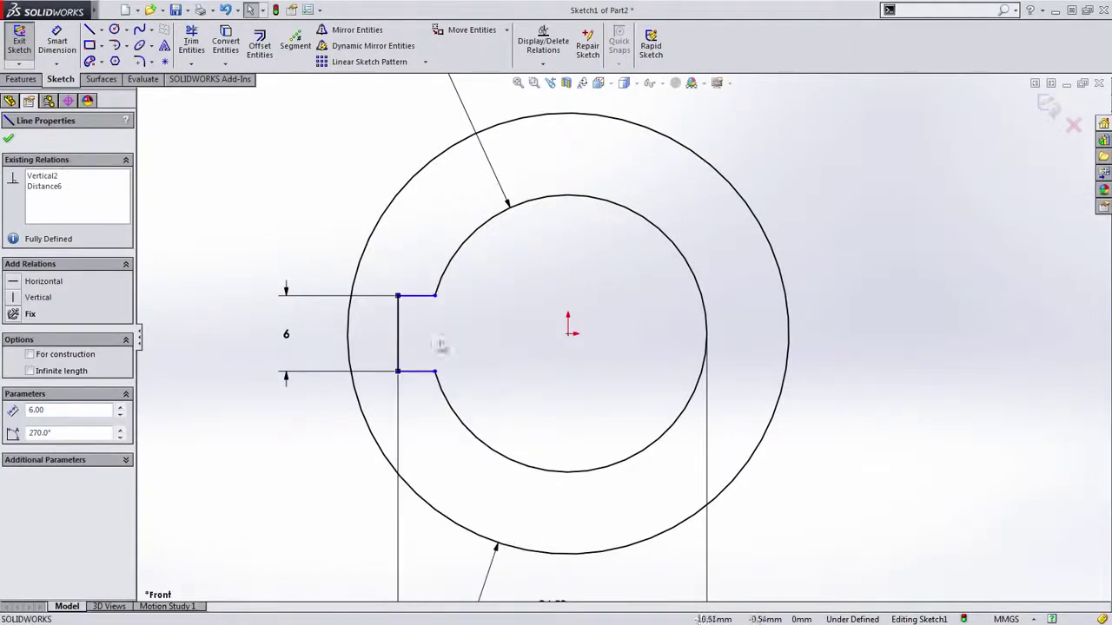
ctrl+click(569, 334)
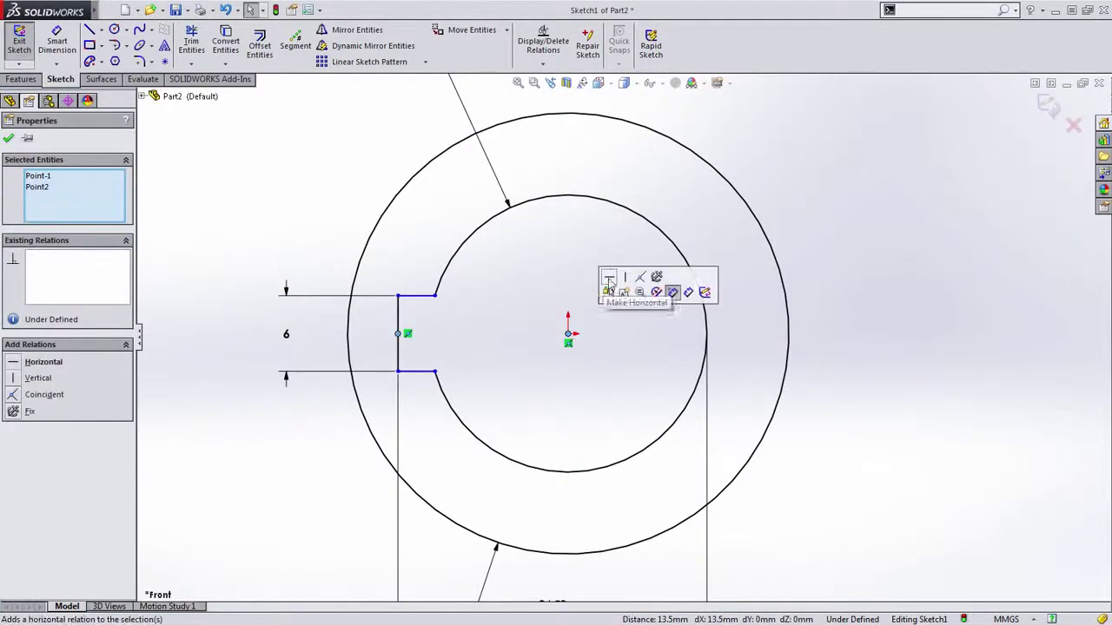
click(608, 278)
click(593, 286)
- Reposition the outer circle's diameter dimension and the keyway's 24.50 mm dimension clear of each other below the circles
scroll(622, 316, up, 7)
ctrl+middle_drag(742, 365, 509, 404)
drag(341, 462, 299, 452)
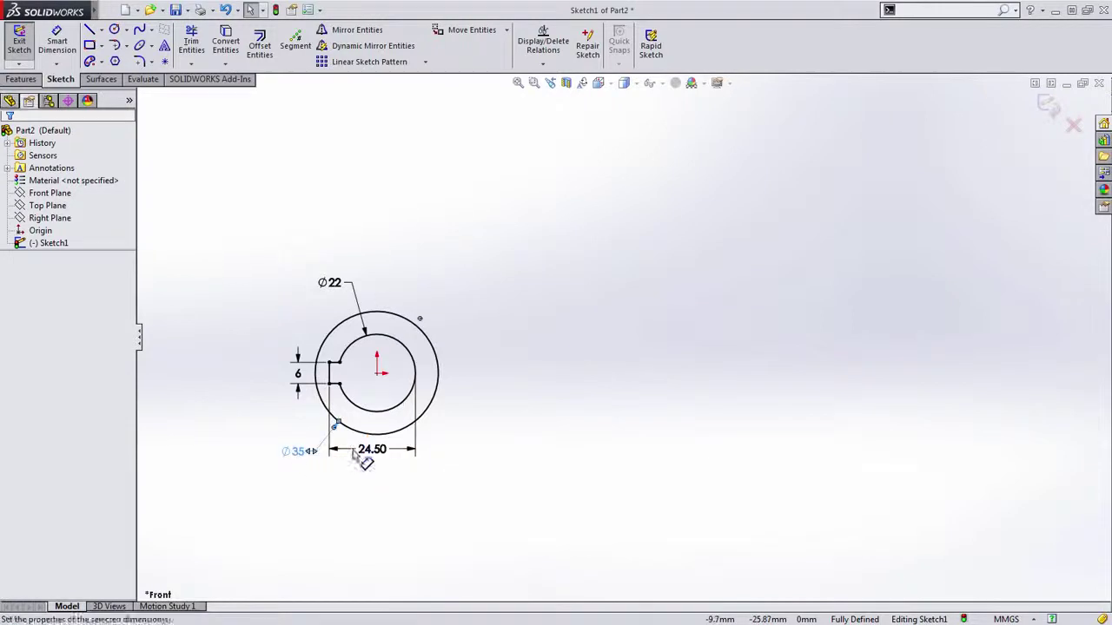
drag(369, 452, 372, 465)
click(605, 429)
- Sketch a dimensioned centerpoint arc slot around the origin, about 90 mm in radius, 45° in span and 16 mm wide
ctrl+middle_drag(611, 424, 587, 438)
mouse_move(529, 351)
ctrl+middle_down()
mouse_move(565, 373)
mouse_move(577, 368)
ctrl+middle_up()
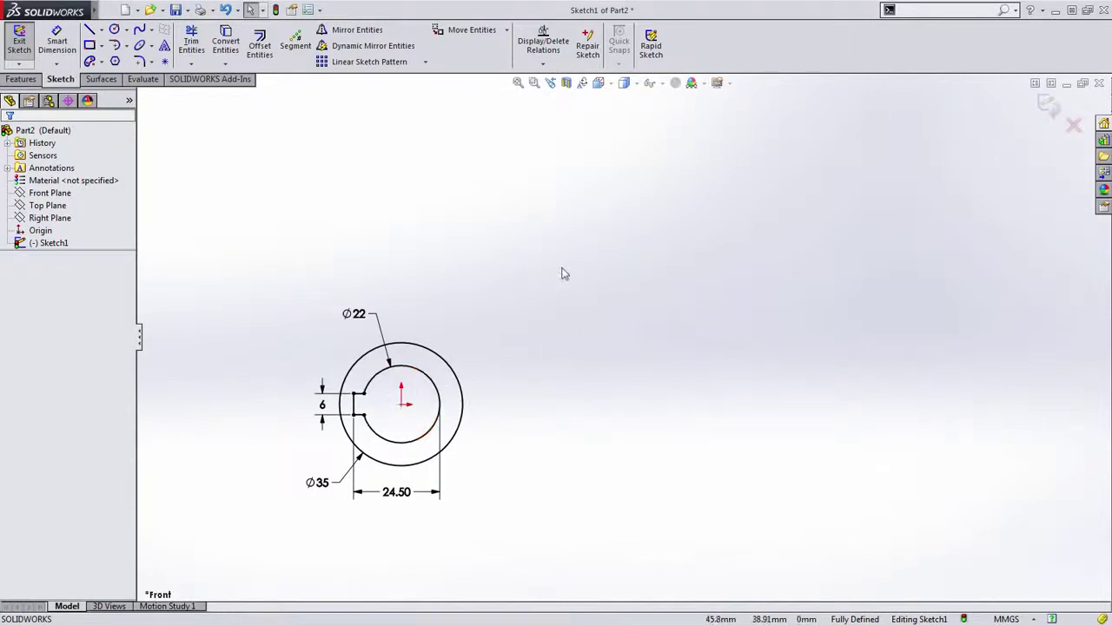
key(s)
click(548, 233)
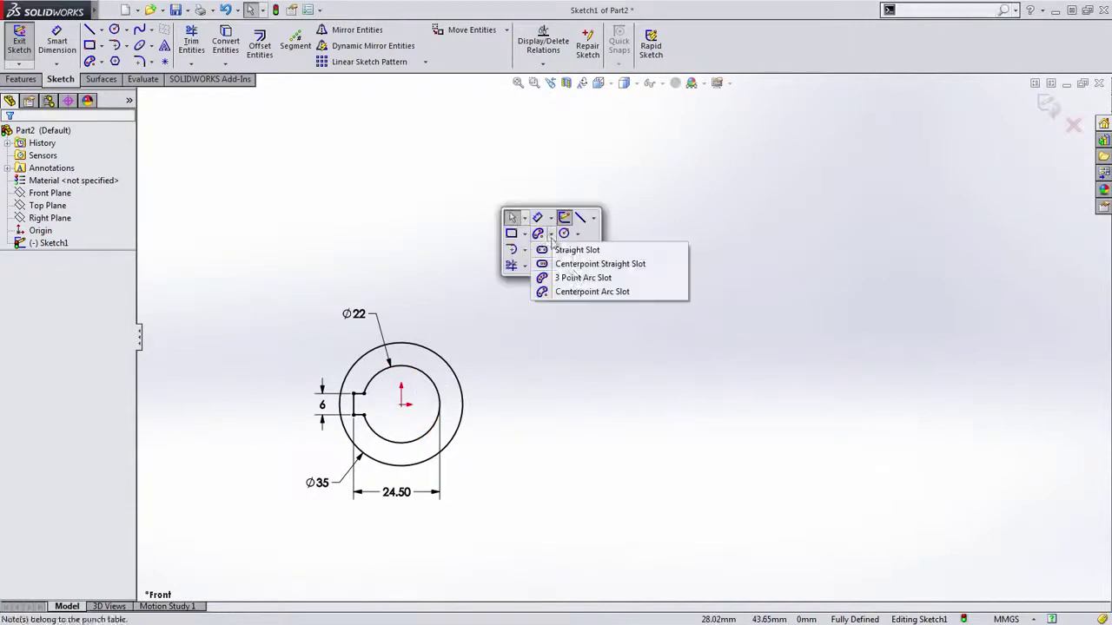
click(599, 292)
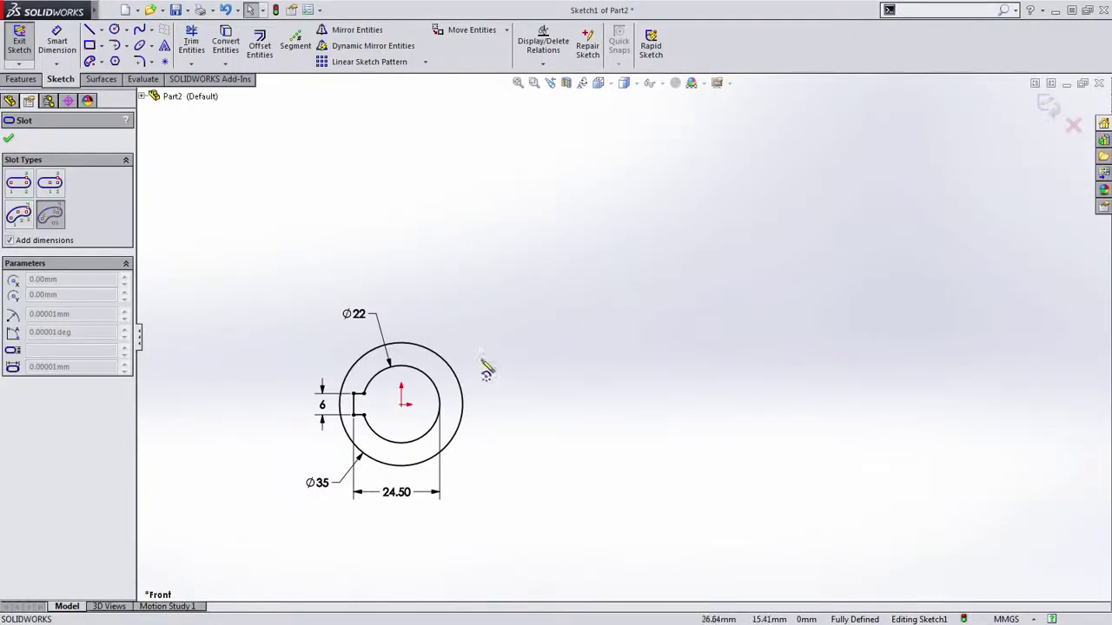
click(401, 405)
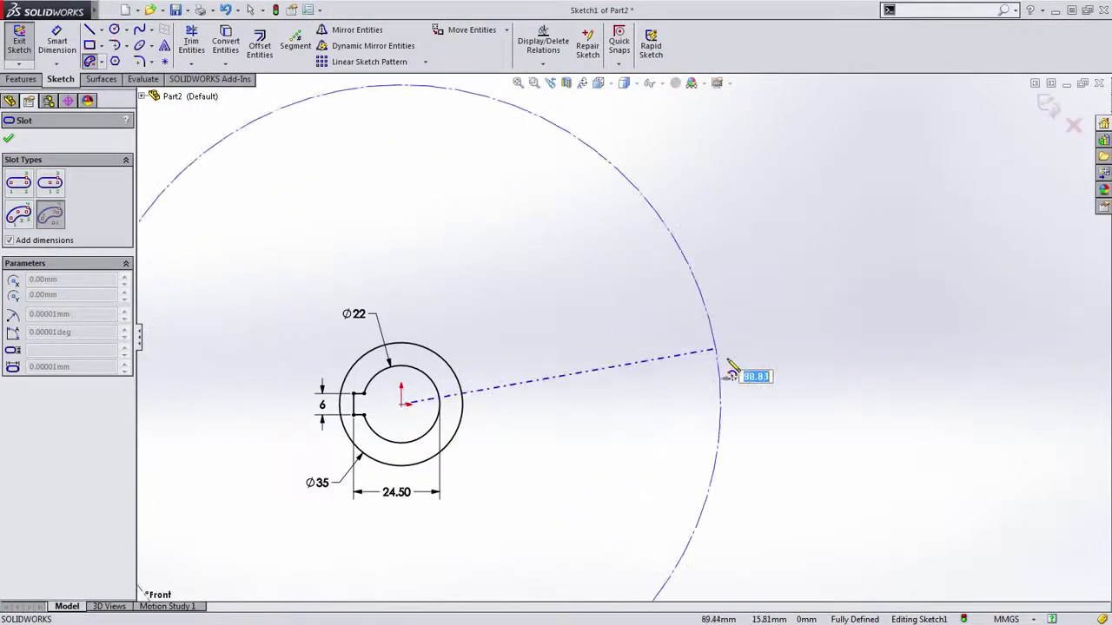
click(719, 406)
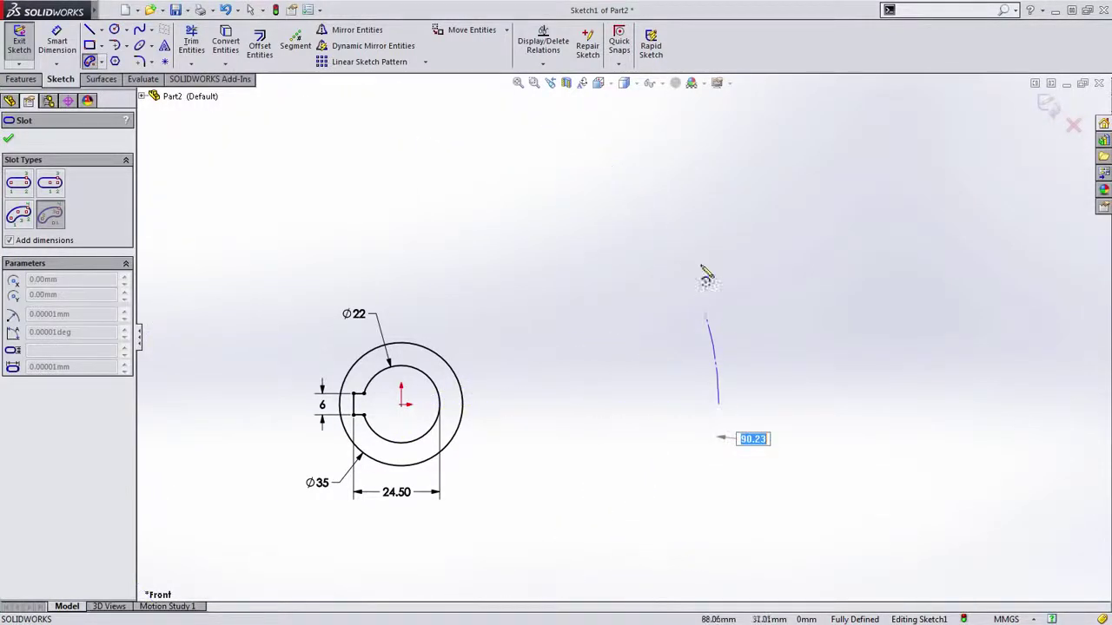
click(627, 183)
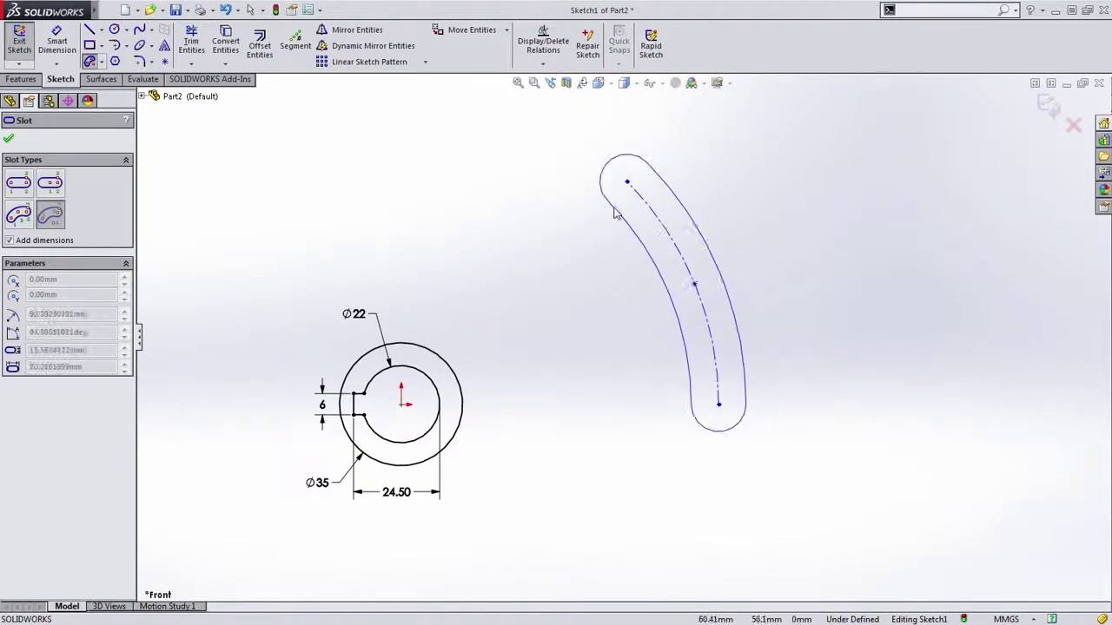
click(614, 214)
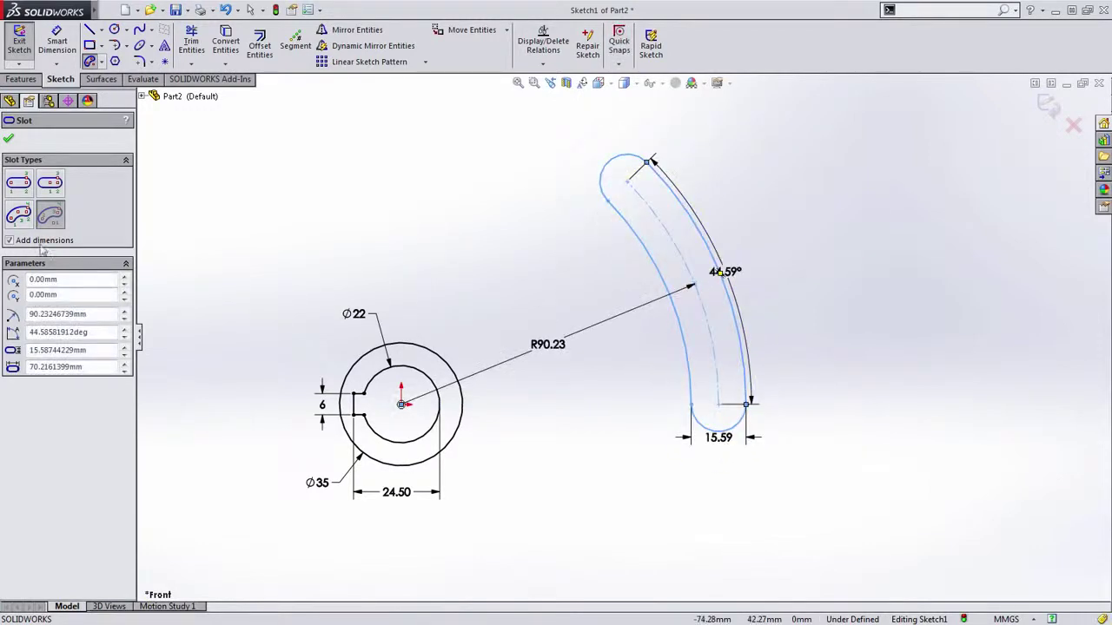
key(Escape)
- Move the slot's angle dimension outside its outline and delete the slot's width dimension
drag(723, 272, 752, 261)
drag(723, 446, 724, 469)
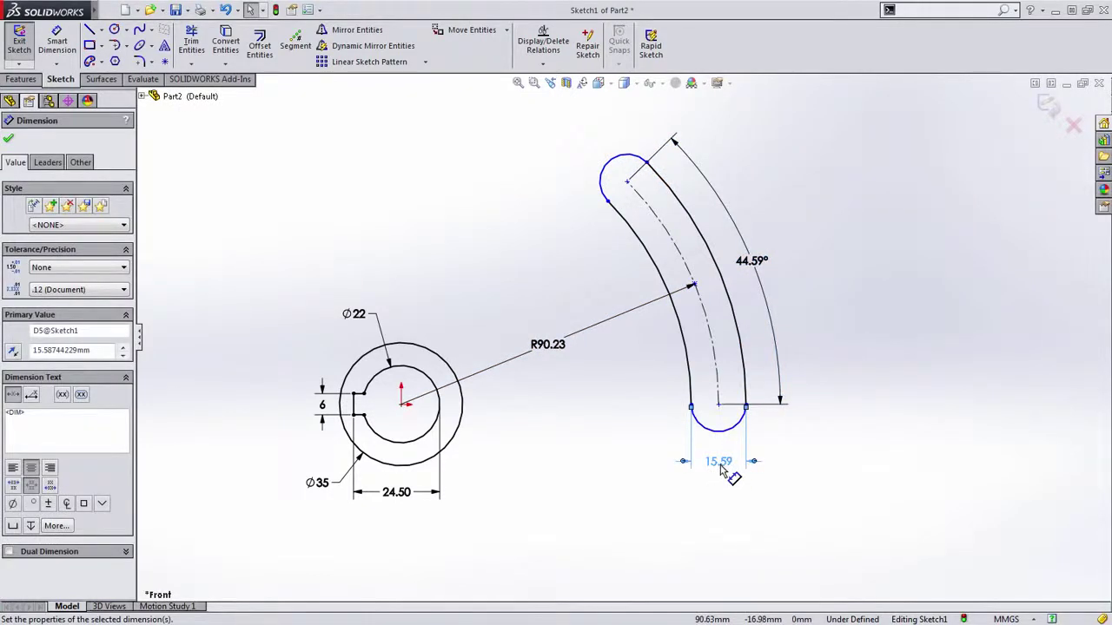
key(Delete)
- Dimension the radius of the slot's upper rounded end as 6 mm
key(s)
click(543, 157)
click(610, 170)
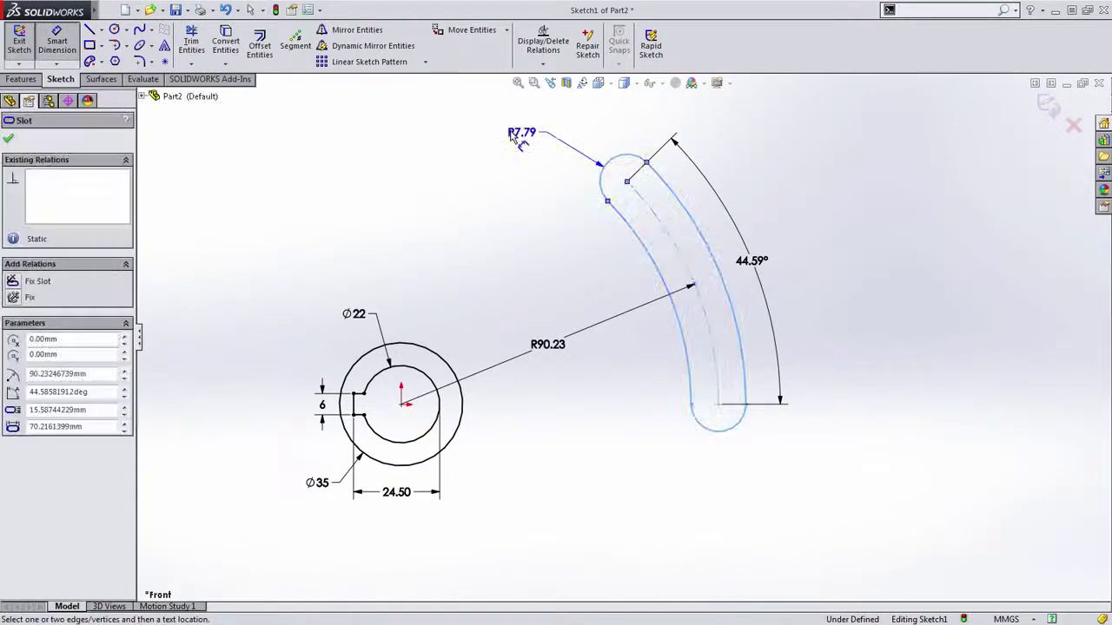
click(518, 137)
text(6)
key(Return)
key(Escape)
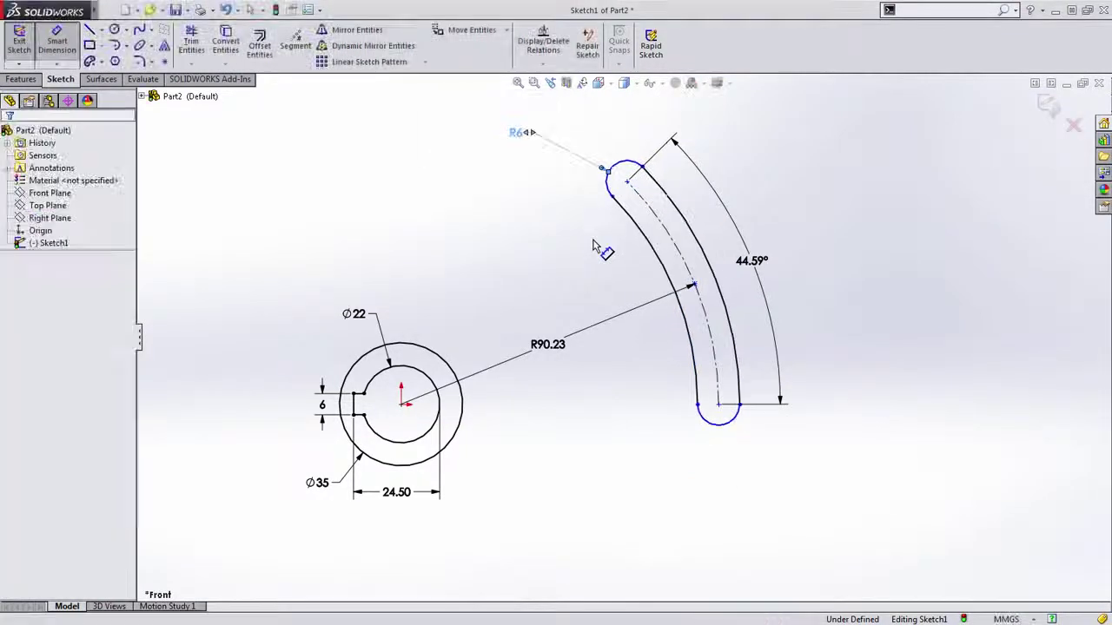
- Set the radius of the slot's center arc to 100 mm
ctrl+middle_drag(594, 245, 591, 279)
double_click(545, 379)
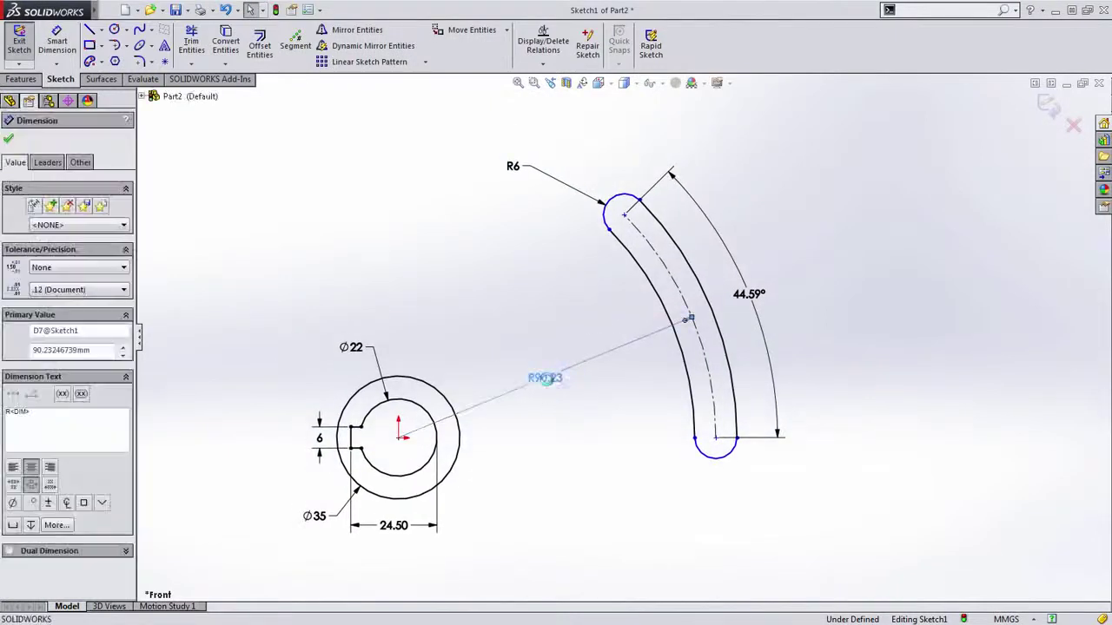
text(100)
key(Return)
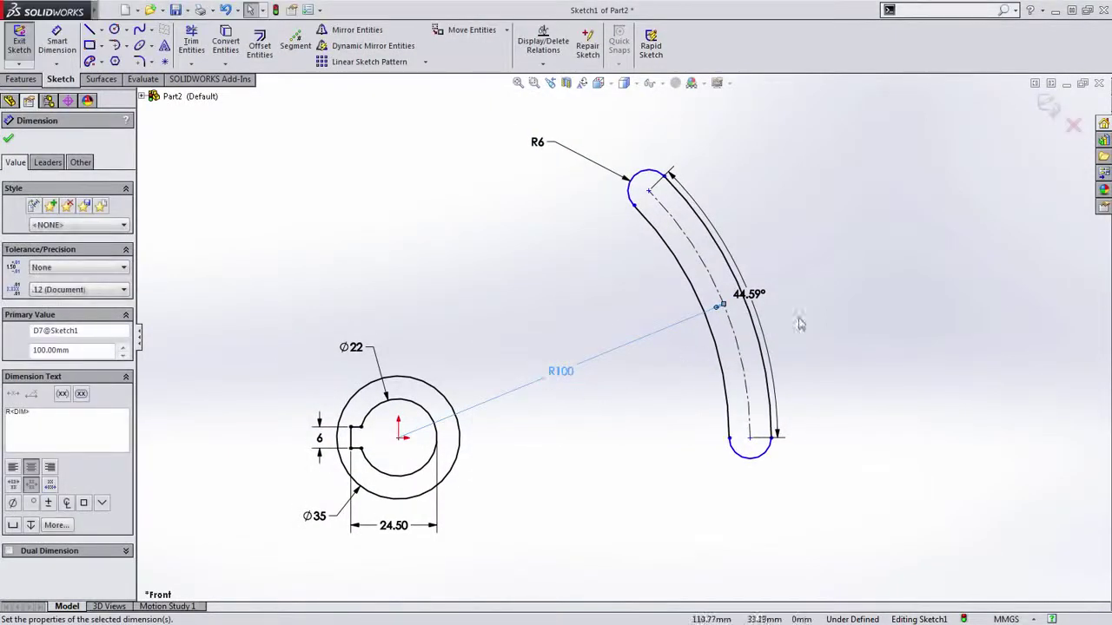
- Move the slot's angle dimension farther outward and set the angle to 30°
drag(747, 296, 793, 287)
click(792, 287)
text(30)
key(Return)
key(Escape)
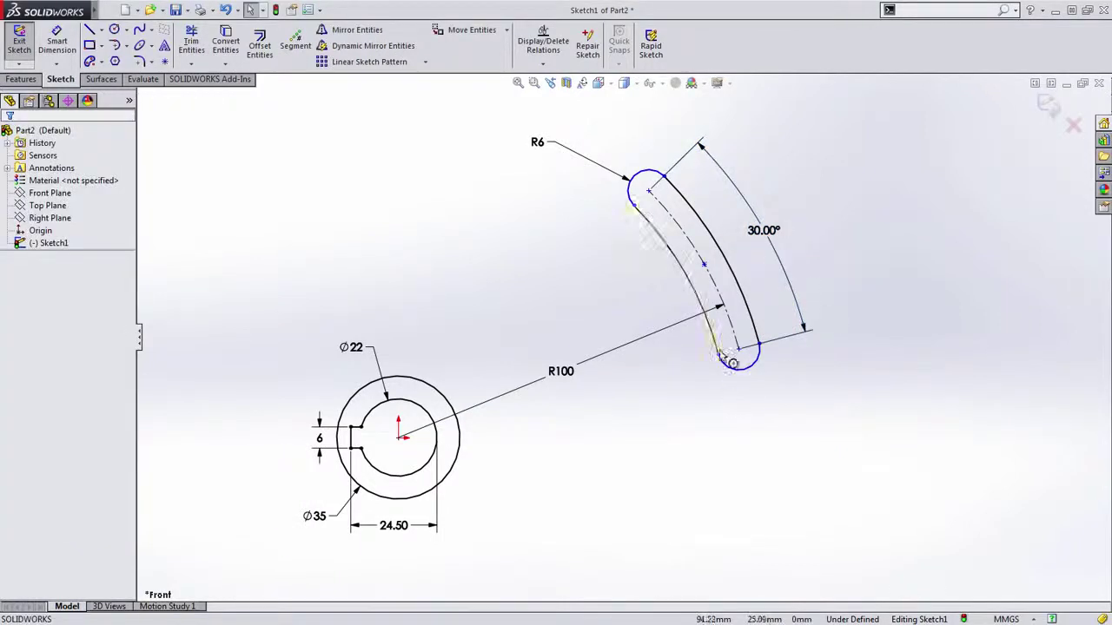
- Swing the arc slot downward around the origin until its lower end sits slightly above the origin's level
drag(736, 370, 727, 476)
drag(705, 327, 694, 400)
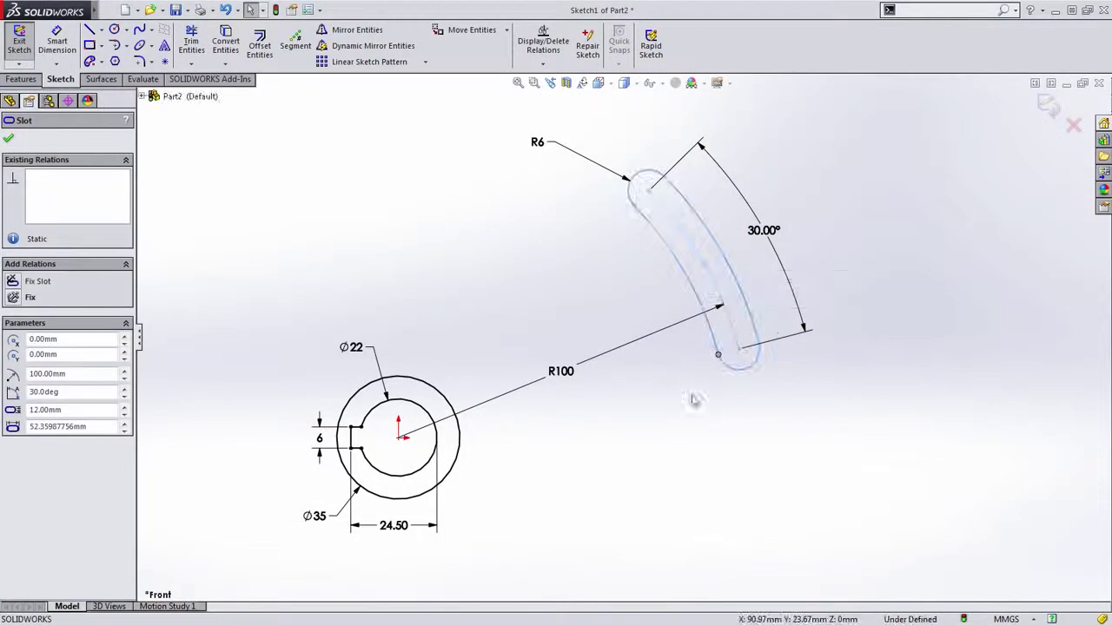
drag(717, 355, 728, 419)
- Offset the closed arc slot outline outward by 6 mm
scroll(694, 445, down, 3)
key(s)
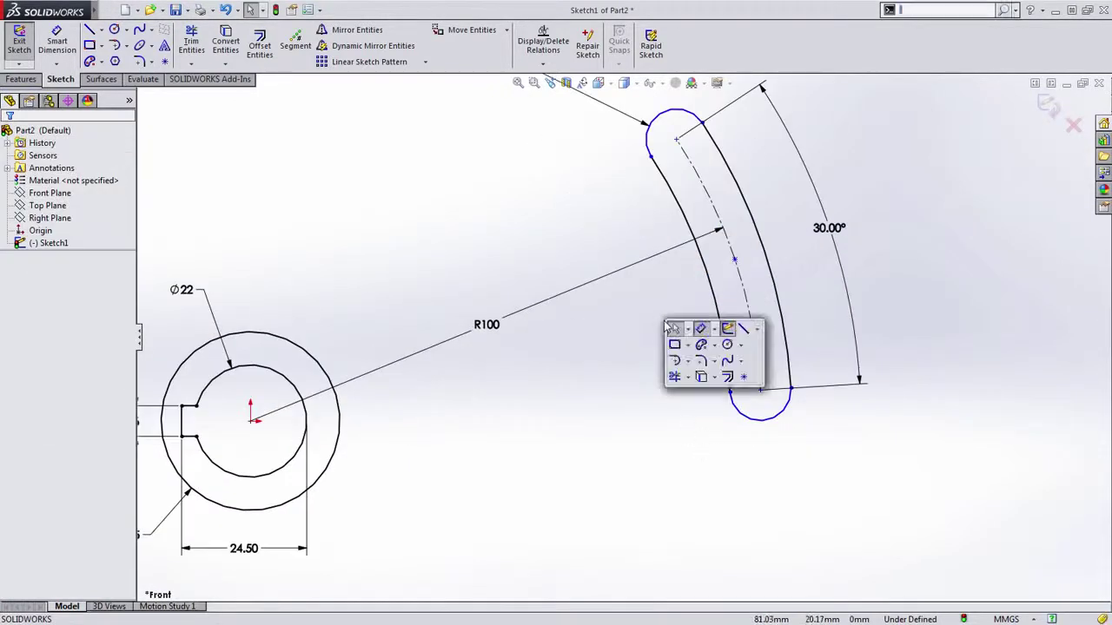
click(727, 376)
scroll(695, 382, up, 2)
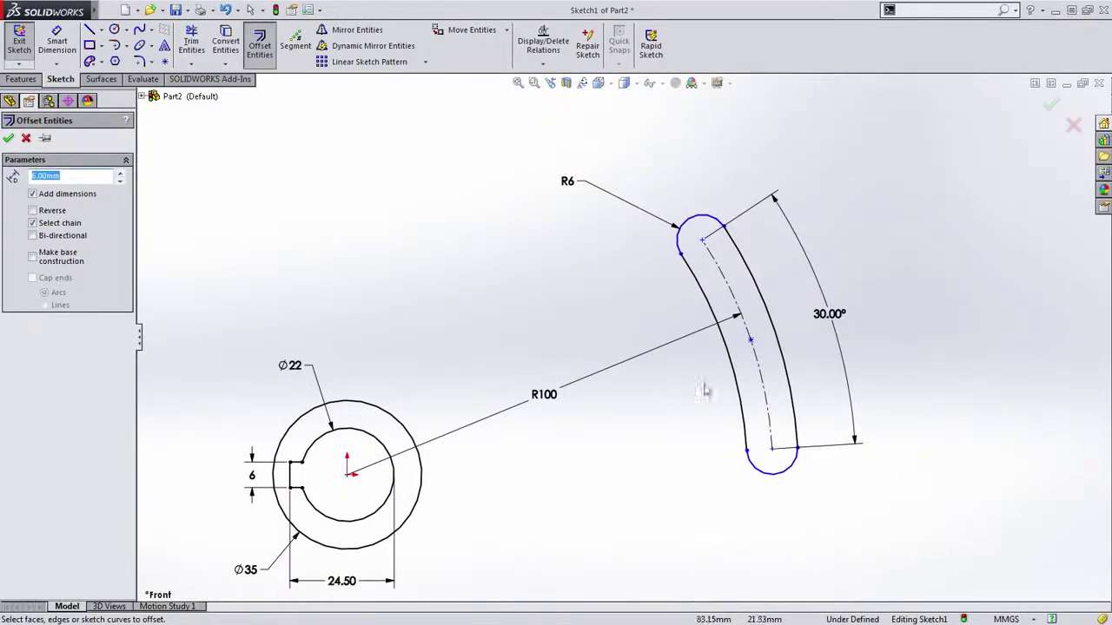
click(736, 385)
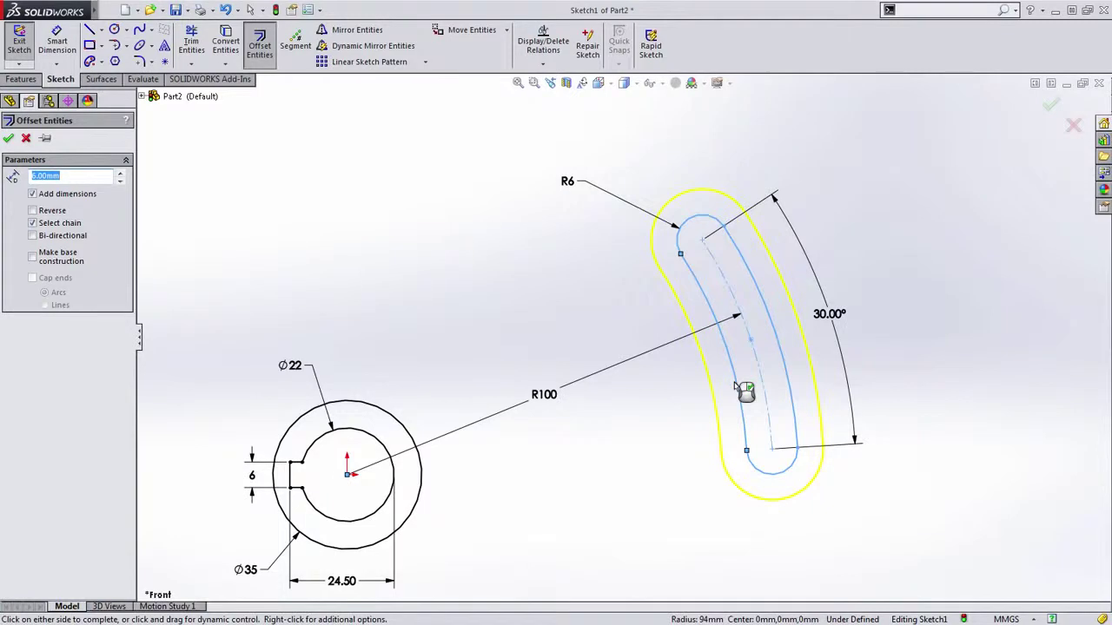
click(742, 390)
click(792, 337)
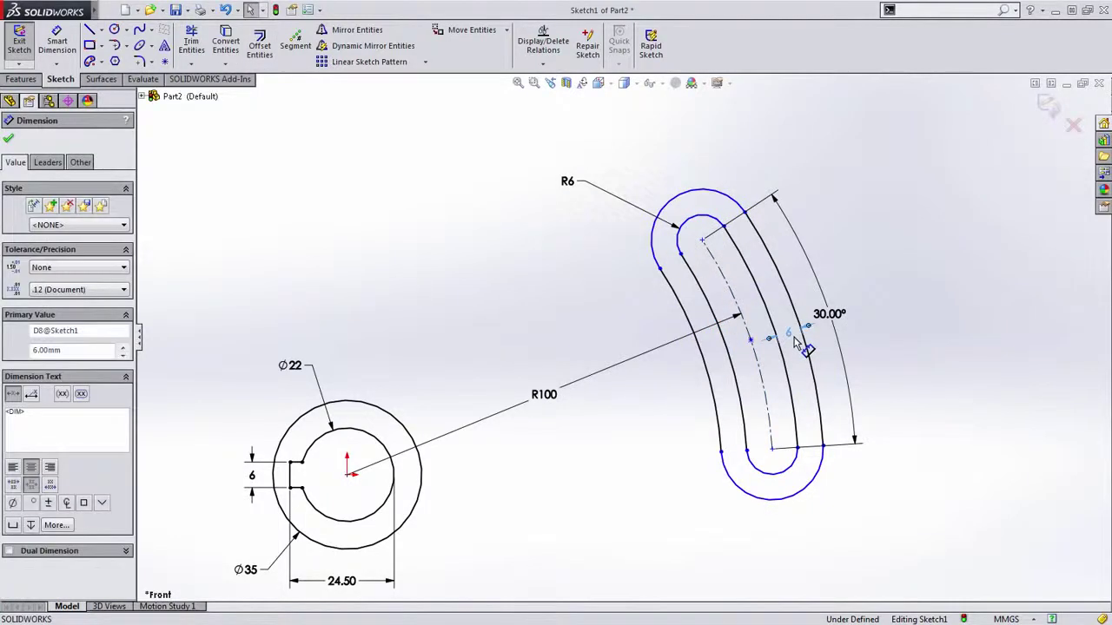
- Delete the slot's 6 mm offset dimension and dimension the radius of the outer outline's upper rounded end instead
key(Delete)
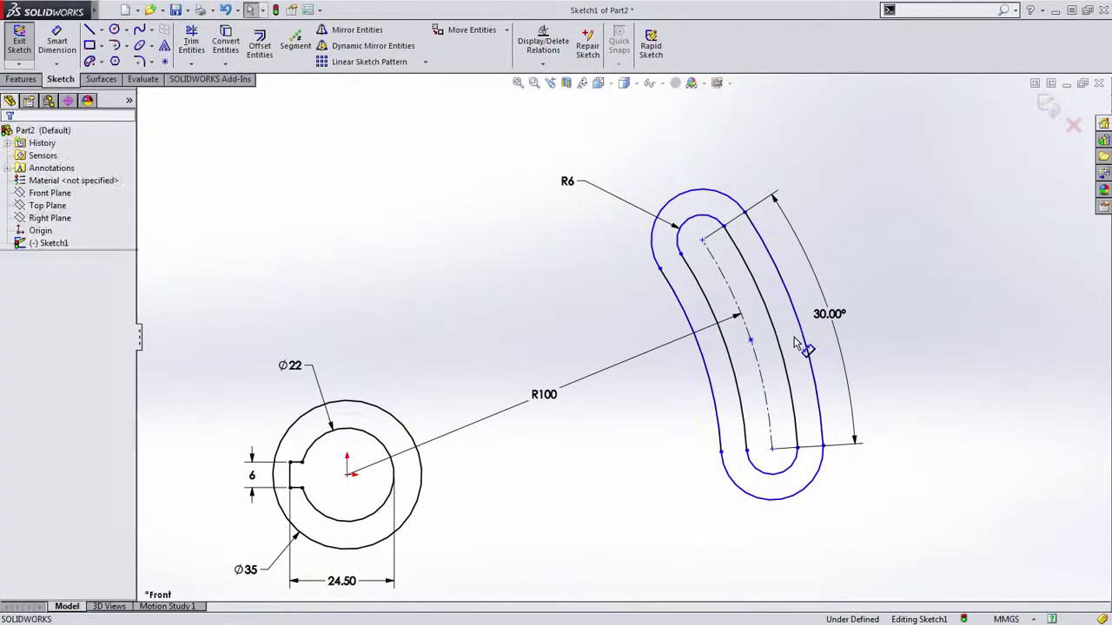
key(s)
click(811, 139)
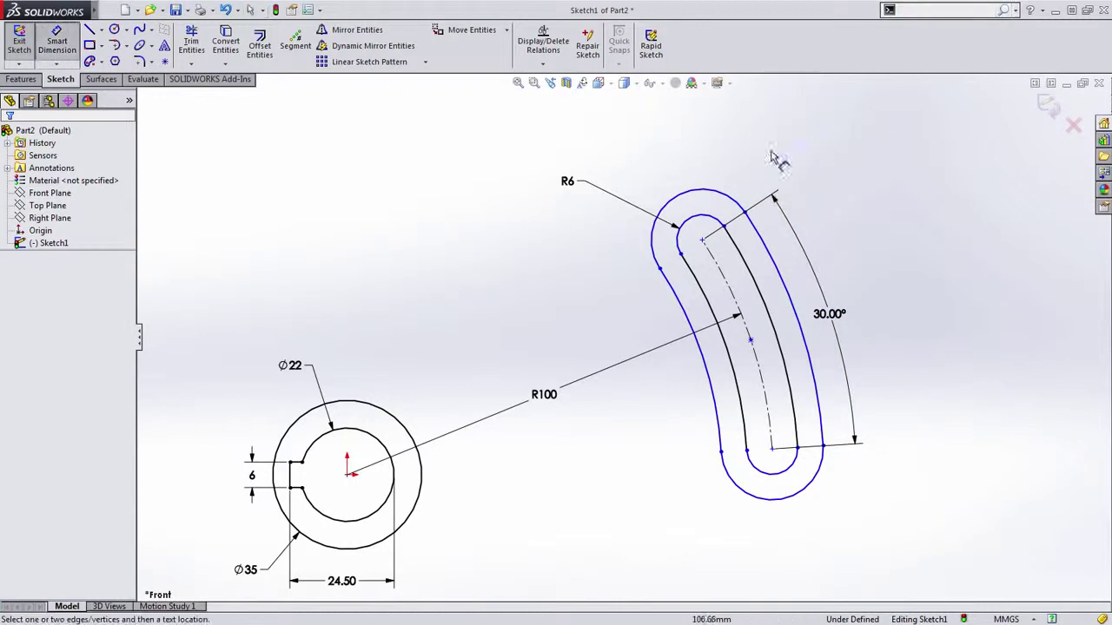
click(700, 193)
click(591, 134)
click(532, 118)
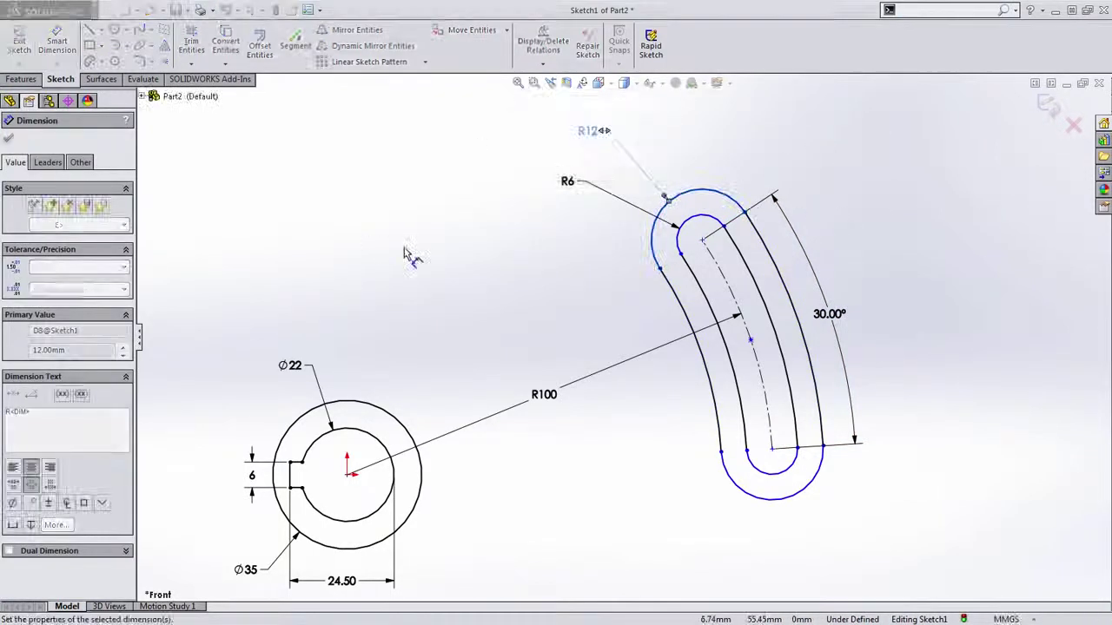
key(Escape)
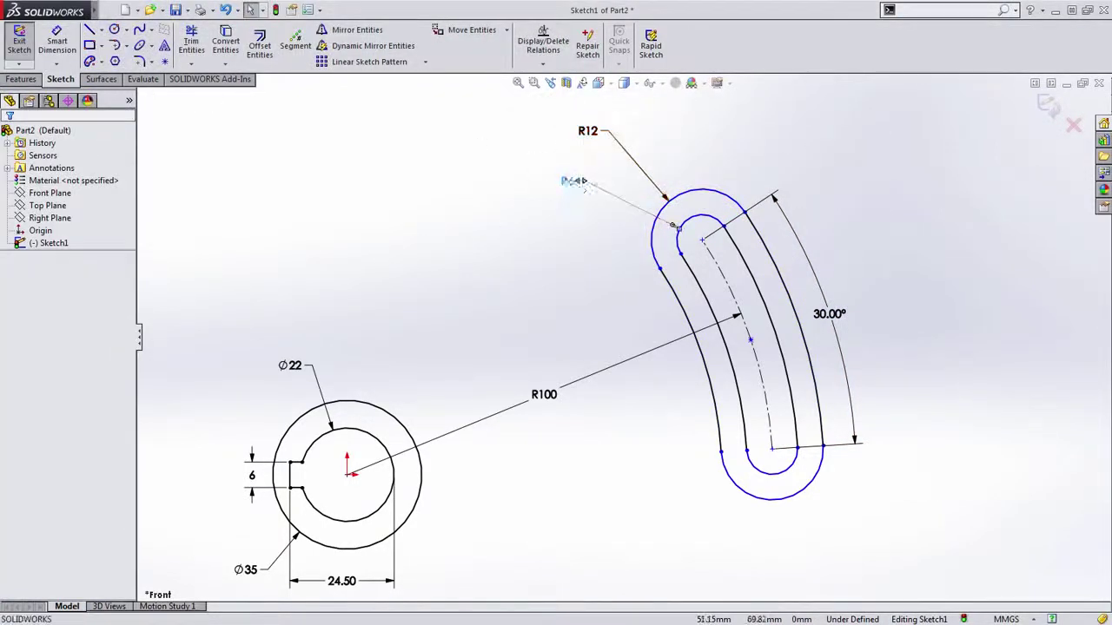
- Try a 4 mm radius on the inner slot's rounded end and set it back to 6 mm
double_click(569, 182)
text(4)
key(Return)
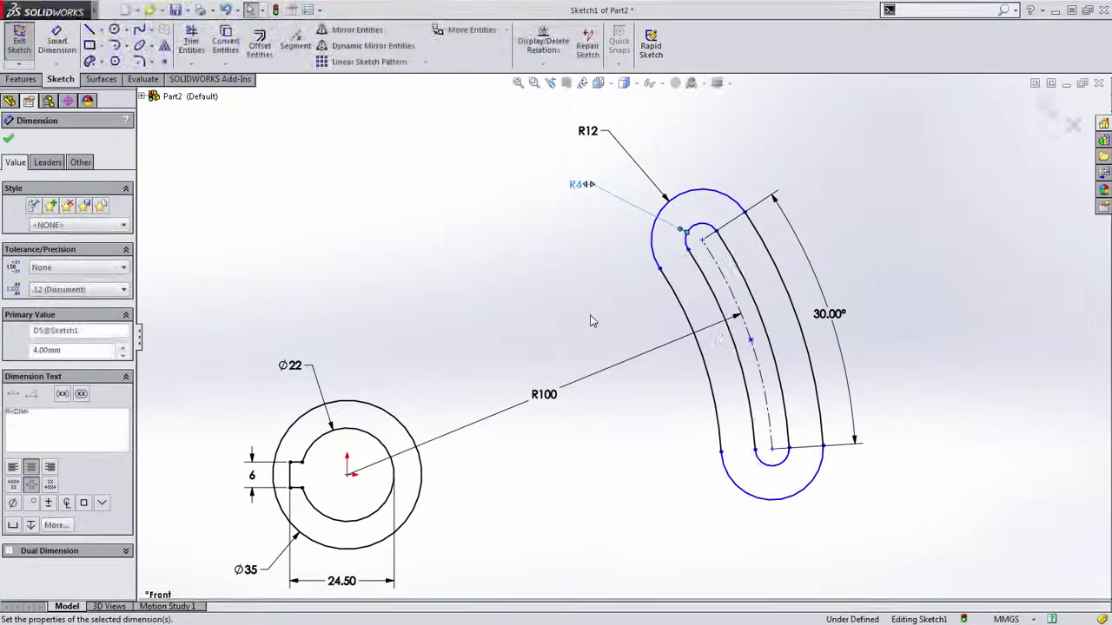
double_click(576, 188)
text(6)
key(Return)
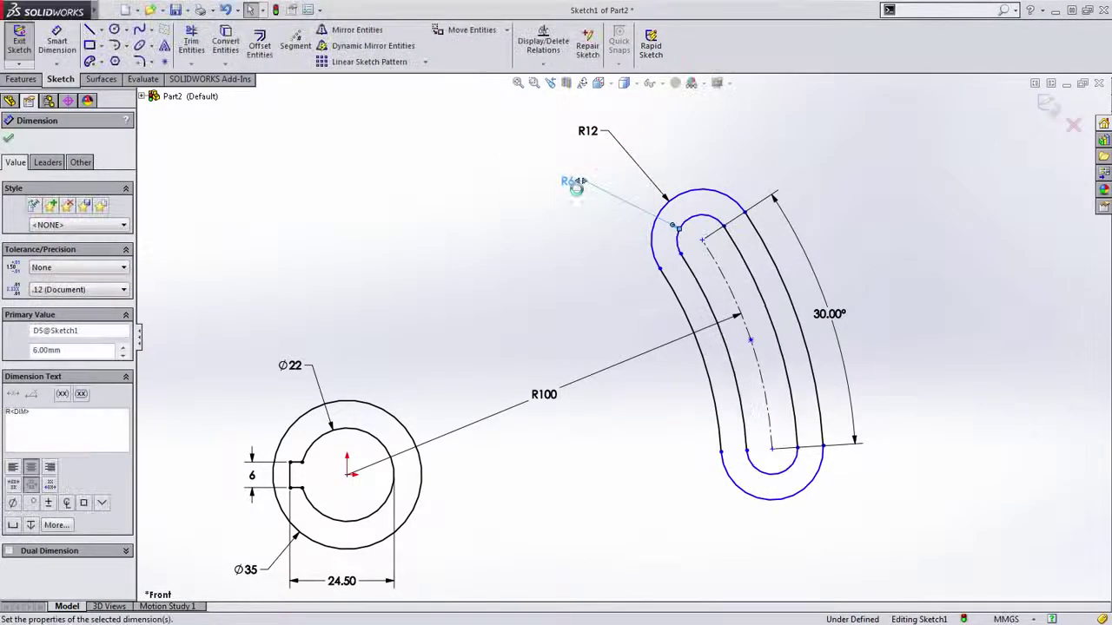
key(Escape)
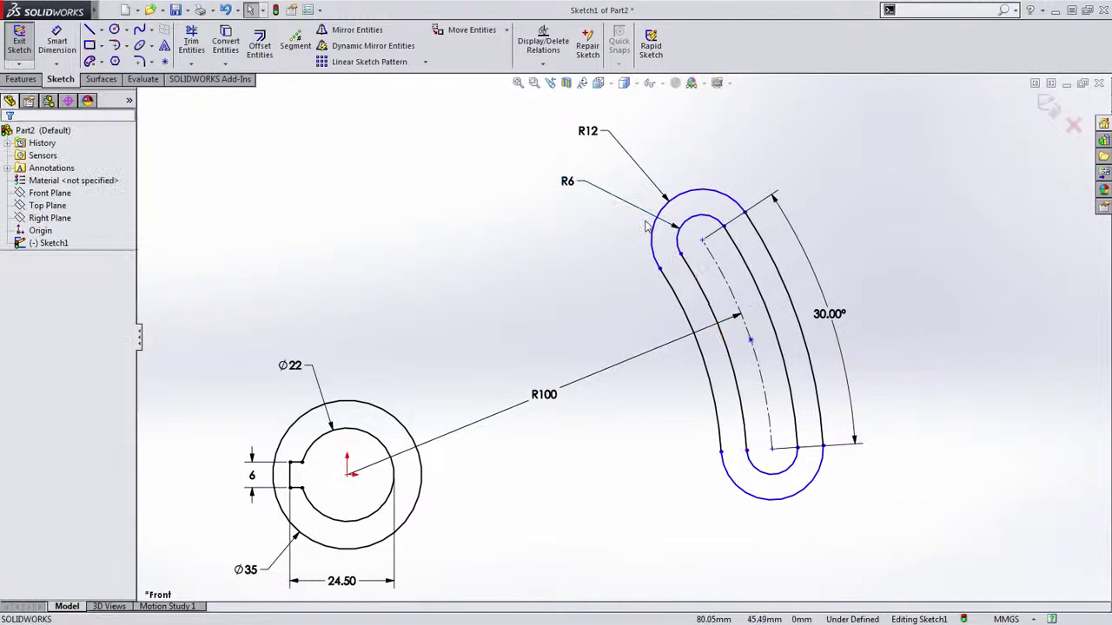
- Try an 18 mm radius on the outer slot outline's rounded end and restore it to 12 mm
double_click(588, 132)
text(18)
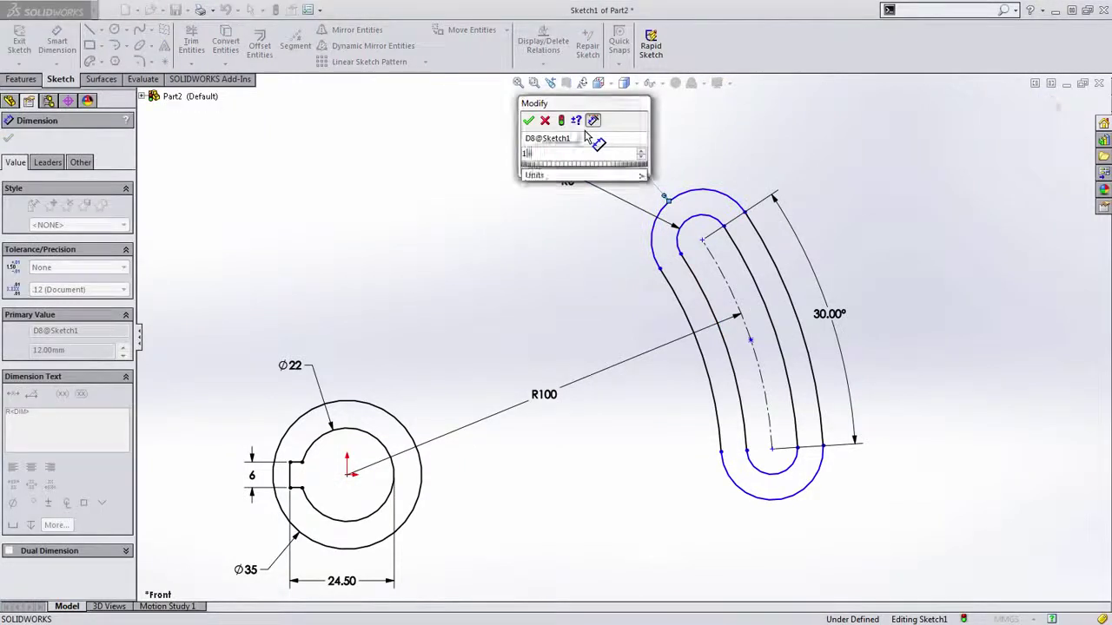
key(Return)
double_click(566, 112)
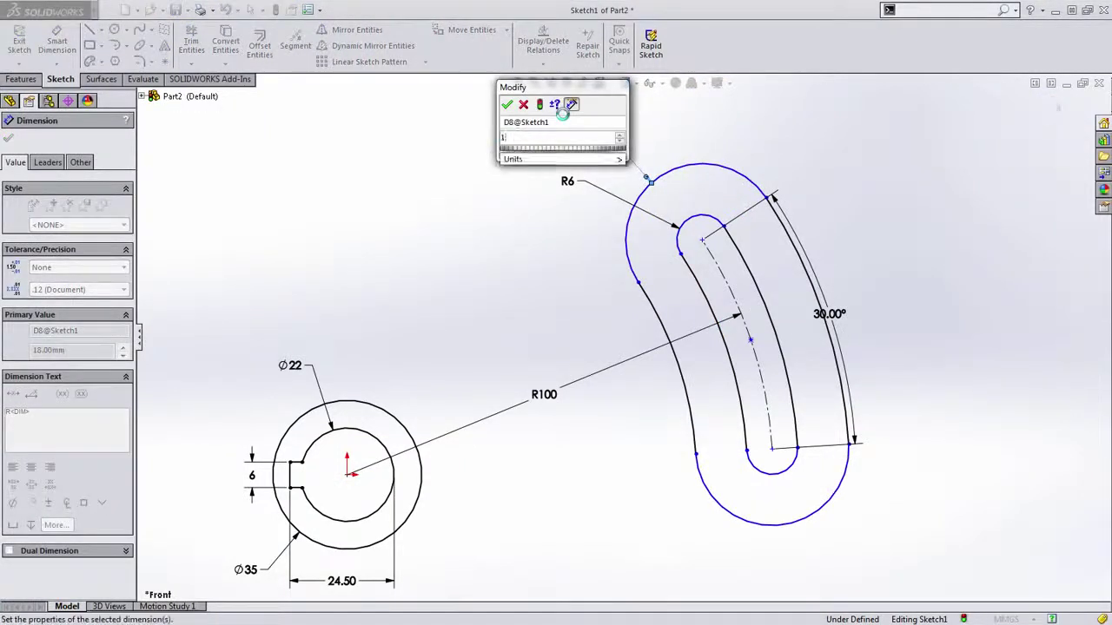
key(Escape)
key(Escape)
- Draw a horizontal line from the lowest point of the 35 mm hub circle to beyond the outer slot outline
ctrl+middle_drag(577, 480, 604, 397)
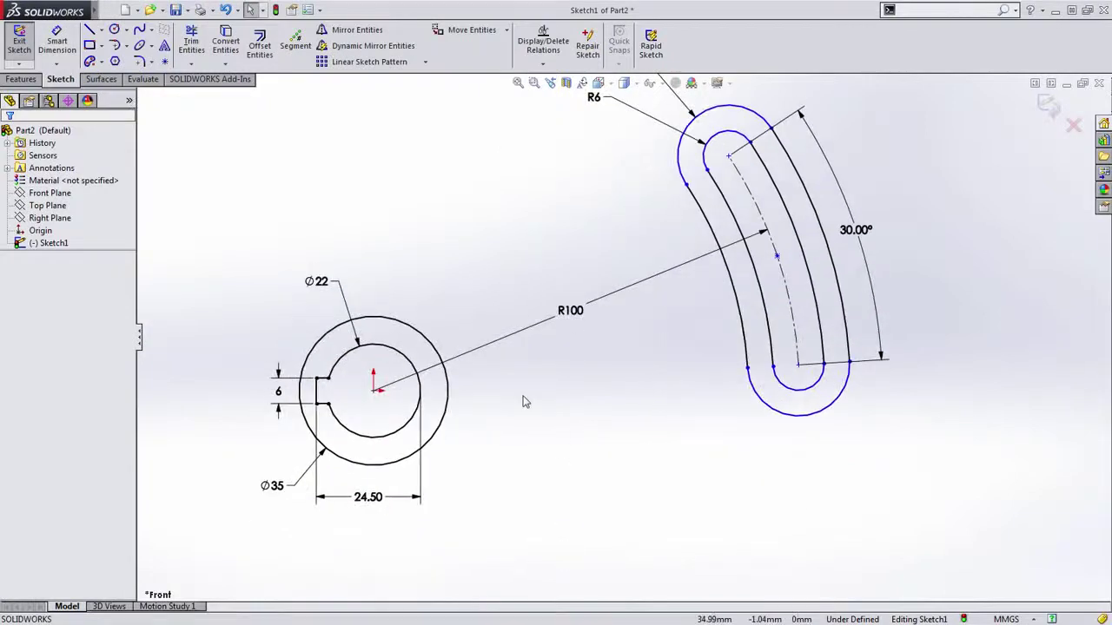
key(s)
click(610, 414)
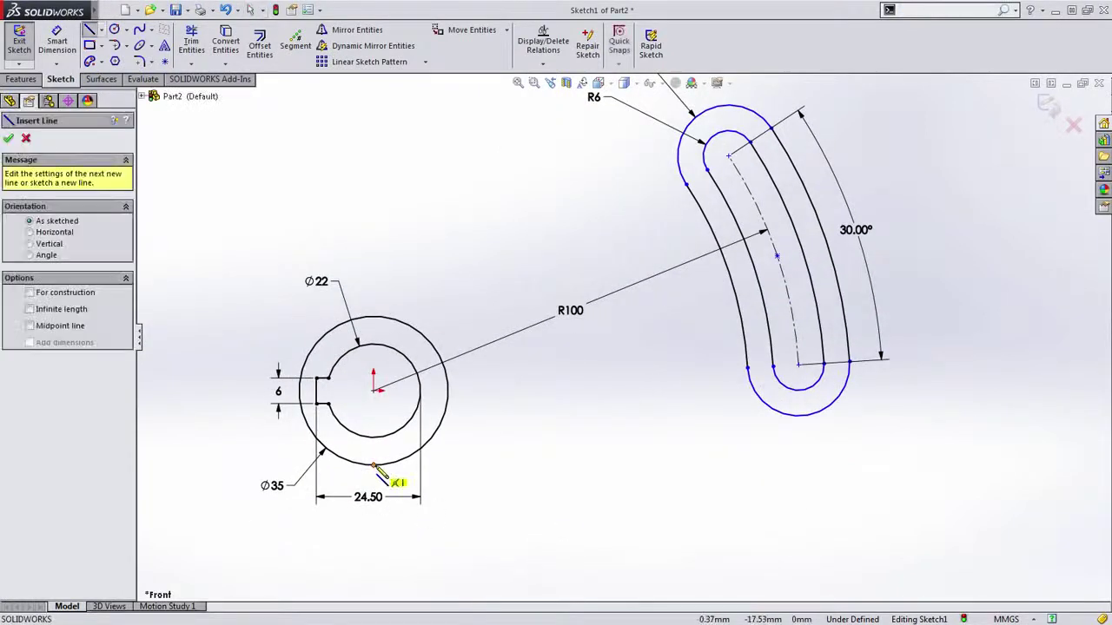
click(374, 467)
click(918, 466)
key(Escape)
- Make the outer slot's lower end arc tangent to the horizontal line and trim the line's overhang beyond the tangent point
drag(862, 405, 789, 492)
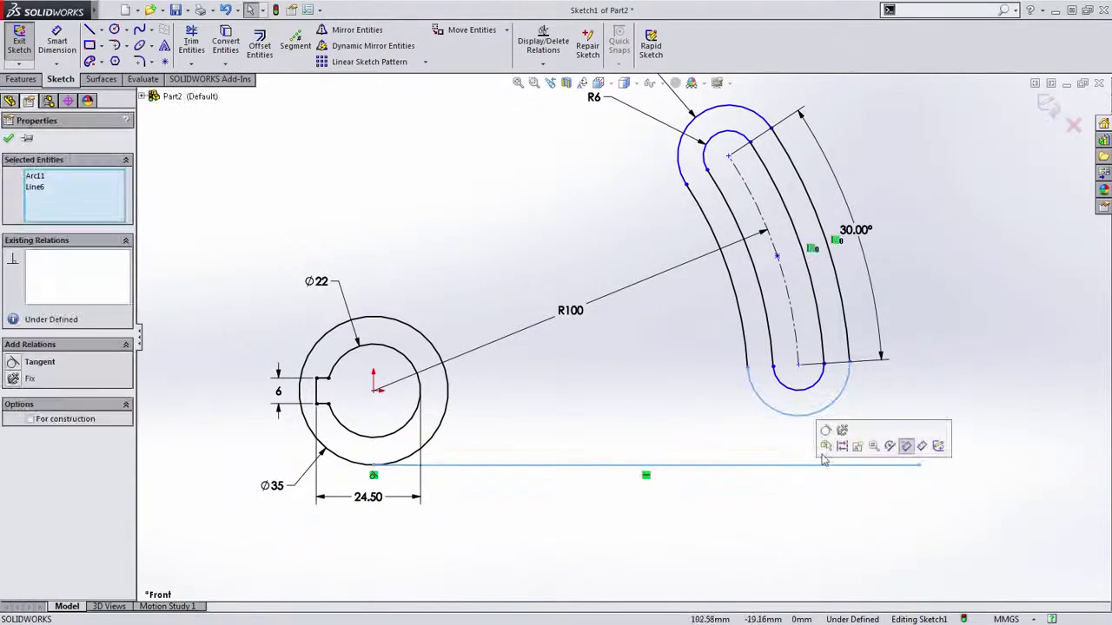
click(831, 441)
click(935, 429)
key(s)
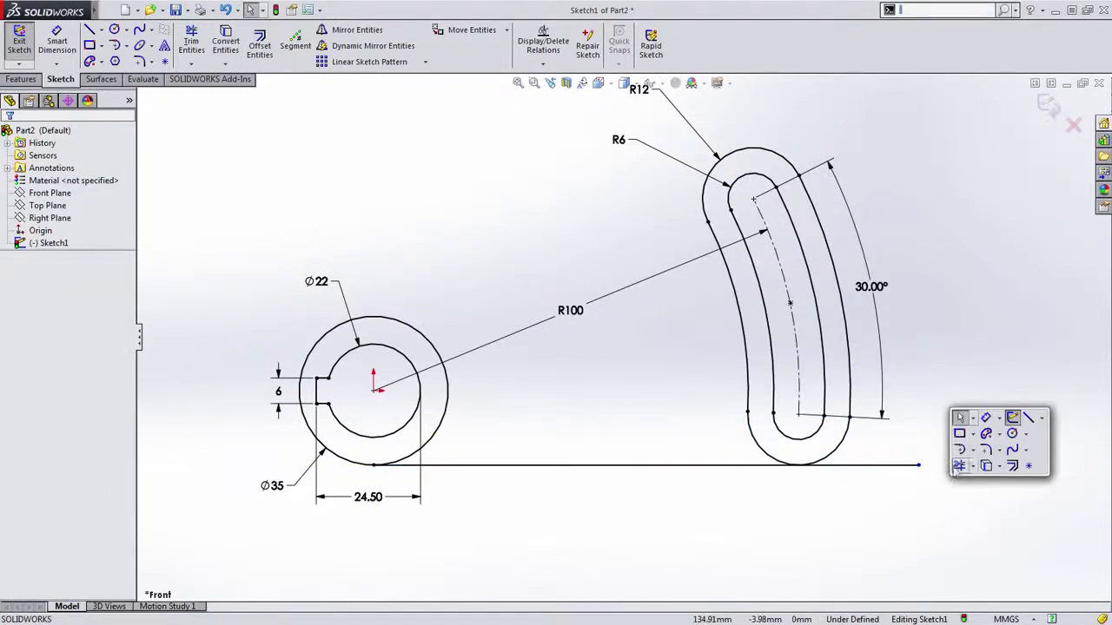
click(958, 467)
drag(898, 452, 842, 501)
key(Escape)
- Sketch a concave three-point arc from the outer slot's upper end arc to the upper part of the 35 mm hub circle
ctrl+middle_drag(482, 246, 548, 256)
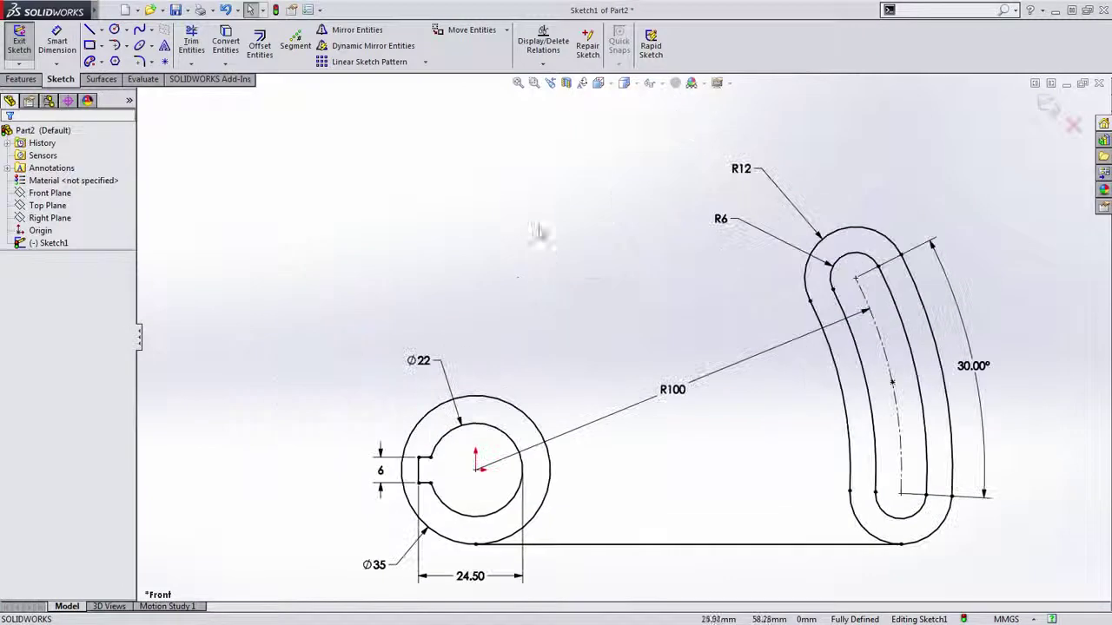
key(s)
click(562, 268)
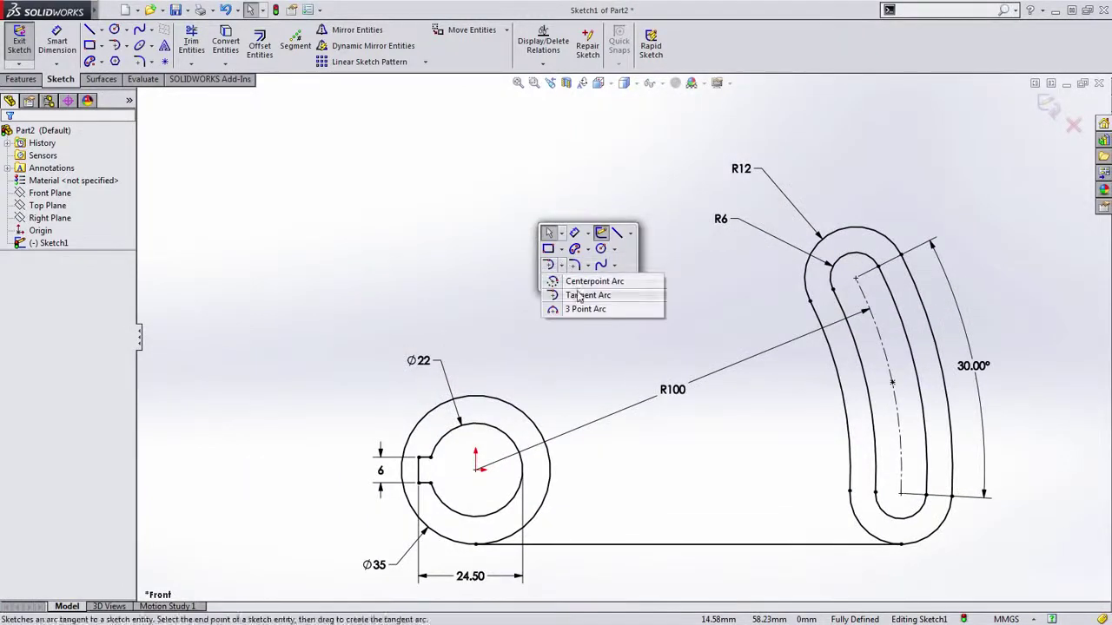
click(584, 301)
click(820, 250)
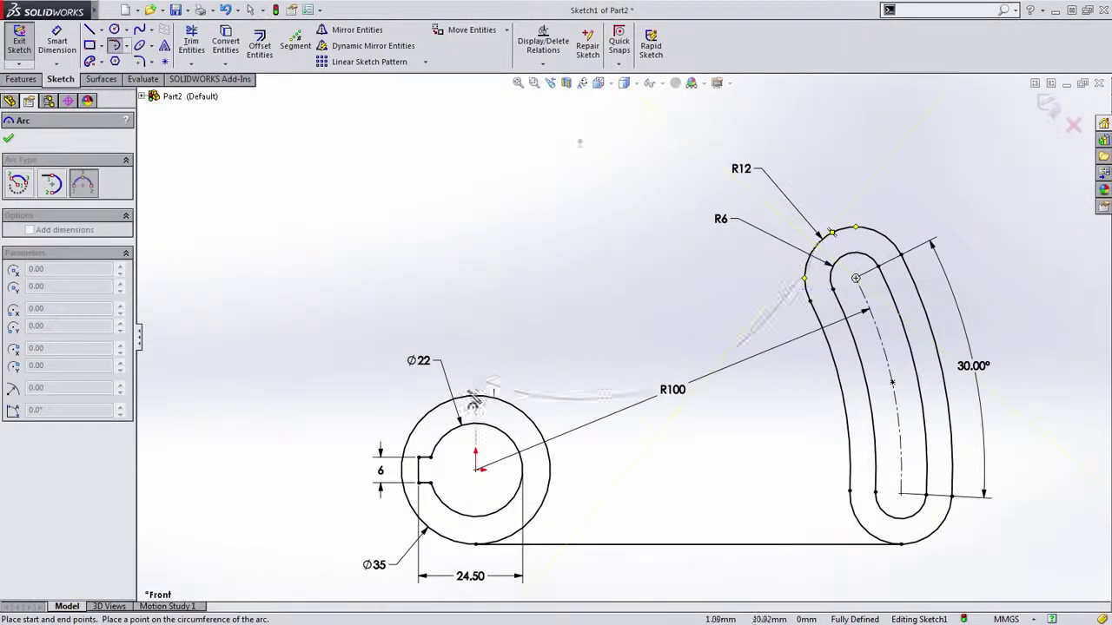
click(500, 399)
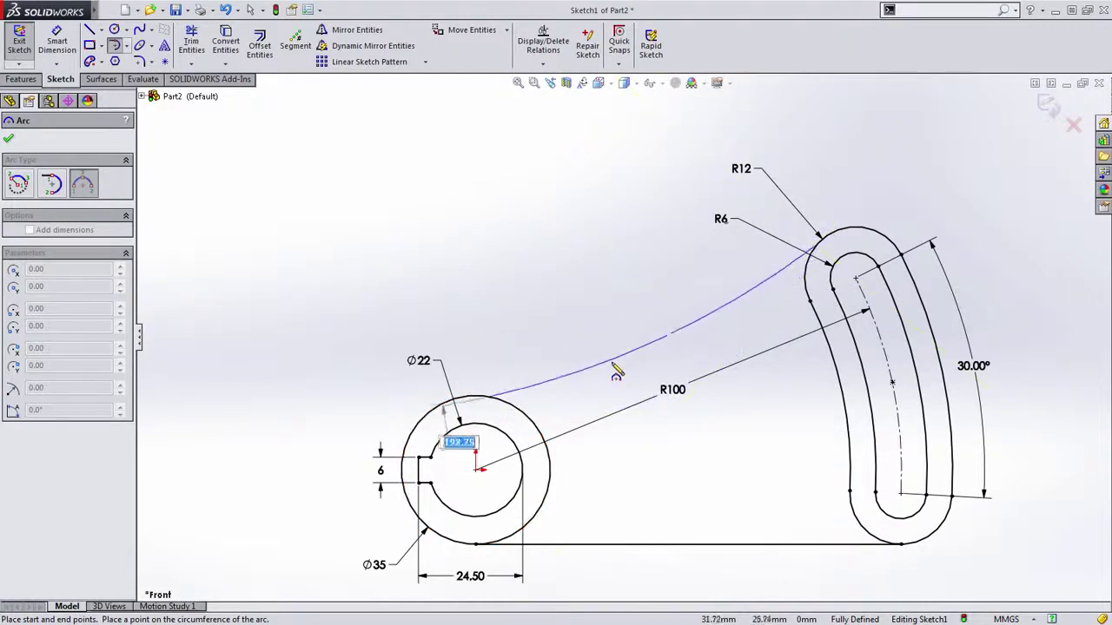
click(615, 364)
key(Escape)
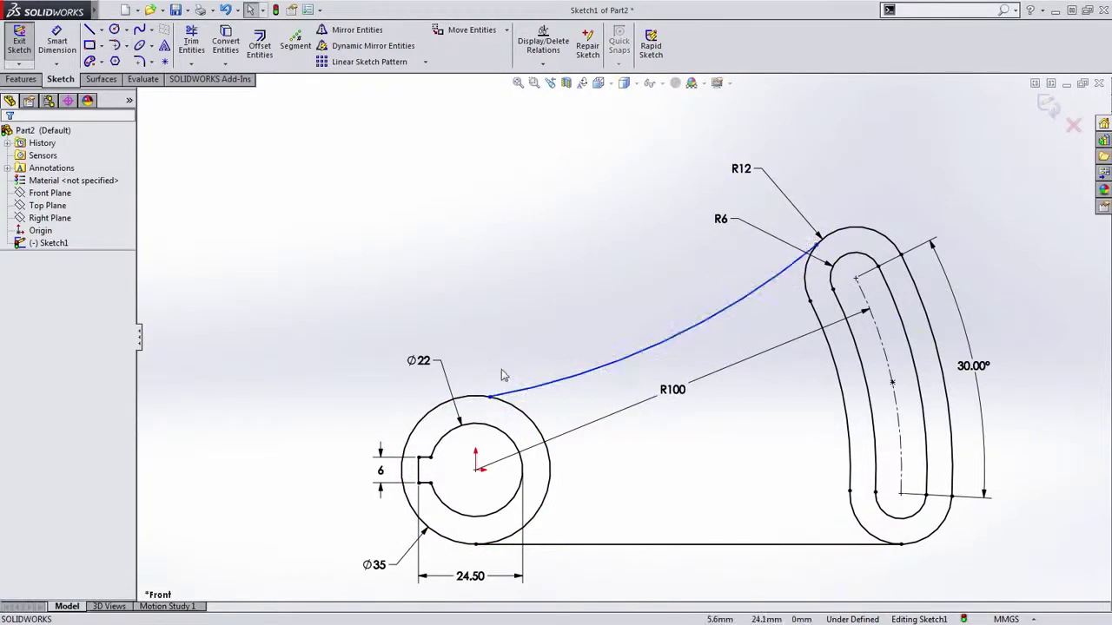
- Make the connecting arc tangent to the 35 mm hub circle and to the outer slot's upper end arc
ctrl+click(485, 397)
click(561, 367)
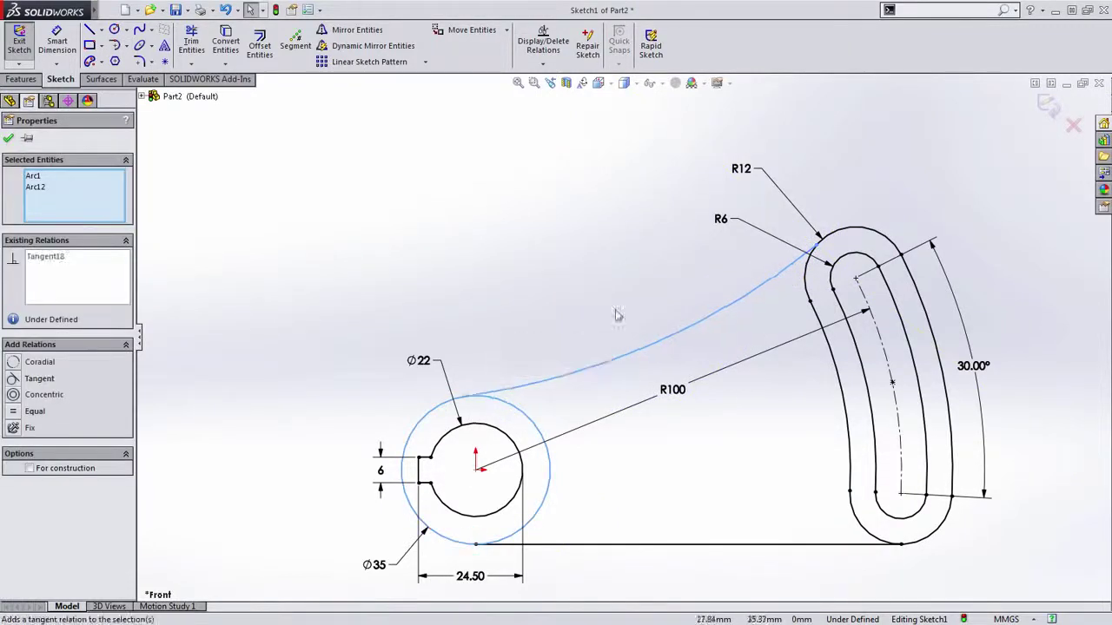
key(Escape)
click(799, 263)
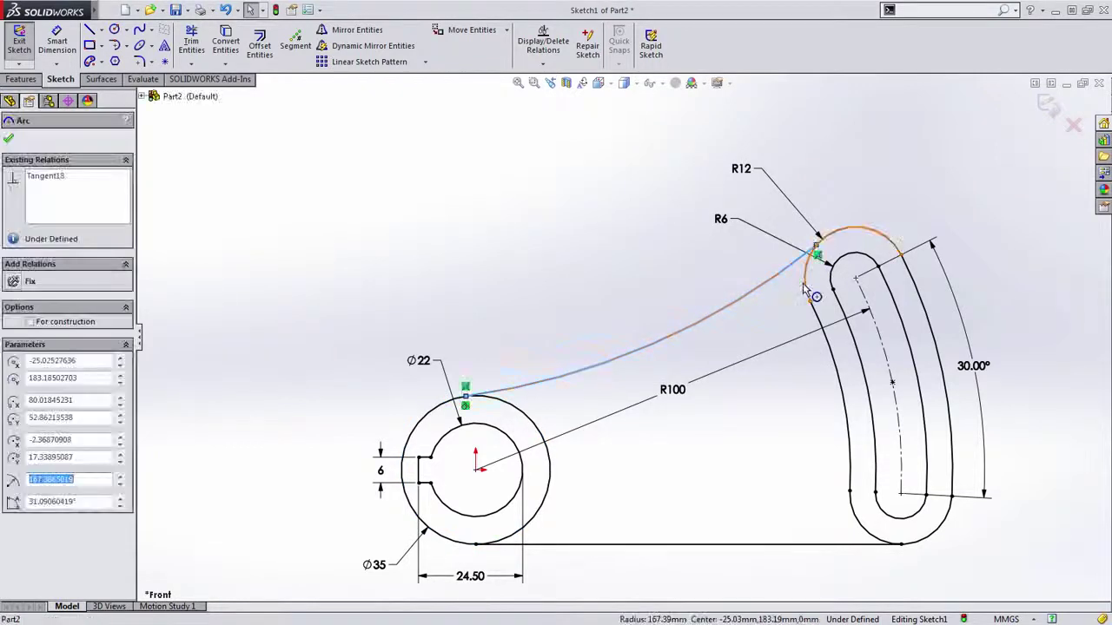
ctrl+click(811, 287)
click(840, 224)
key(Escape)
- Dimension the radius of the concave connecting arc as 175 mm
key(s)
click(564, 222)
click(651, 347)
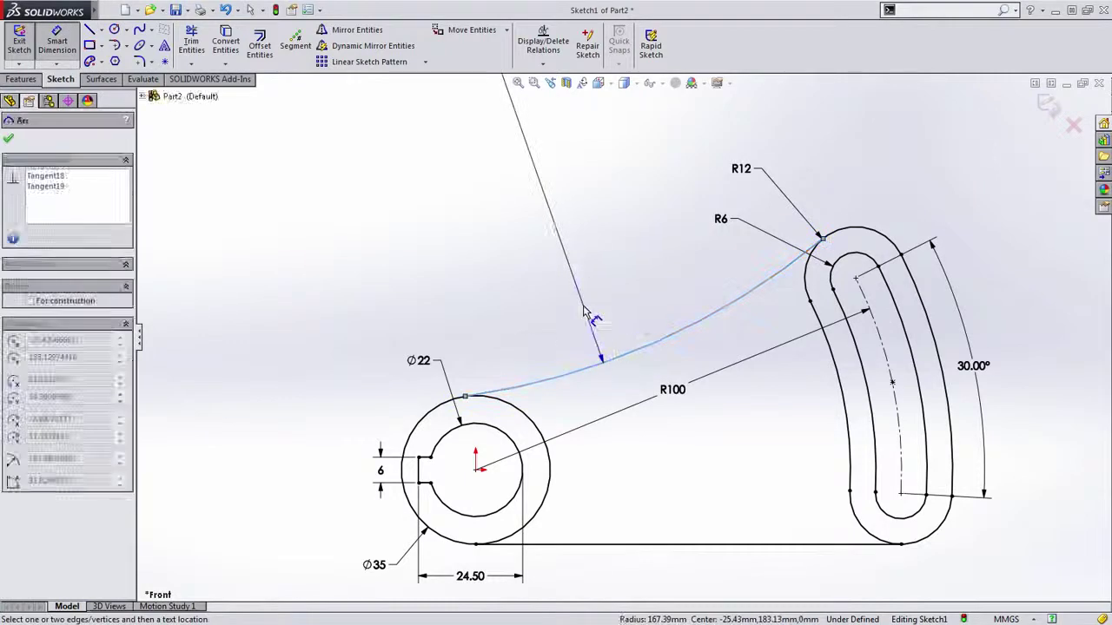
click(586, 314)
text(175)
key(Return)
key(Escape)
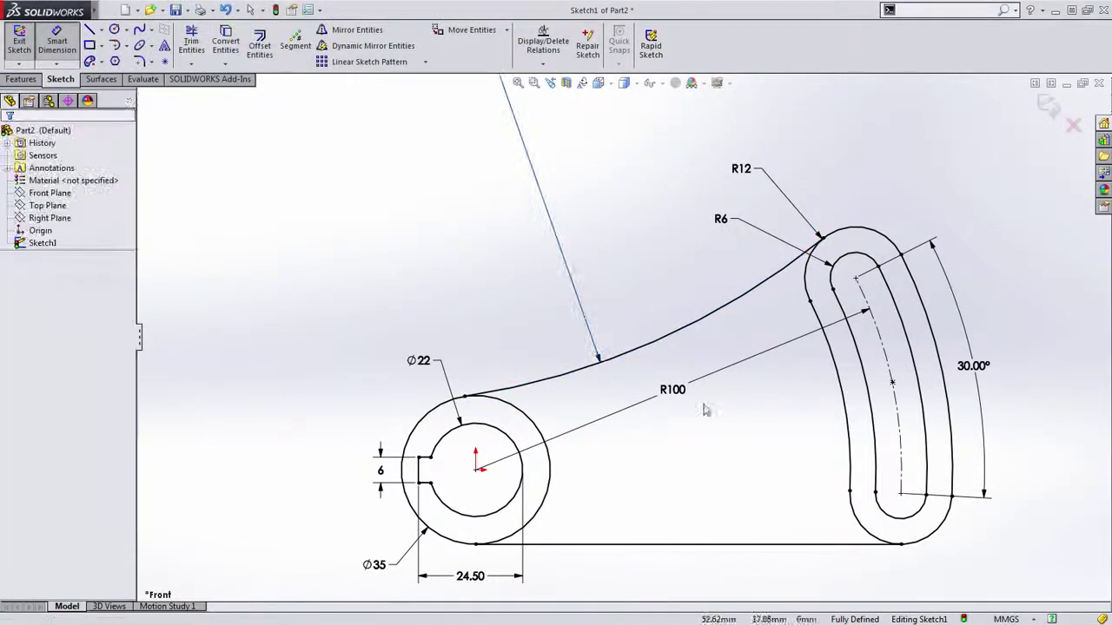
- Offset the concave connecting arc and the lower horizontal line 6 mm toward the inside of the part
ctrl+middle_drag(732, 442, 697, 369)
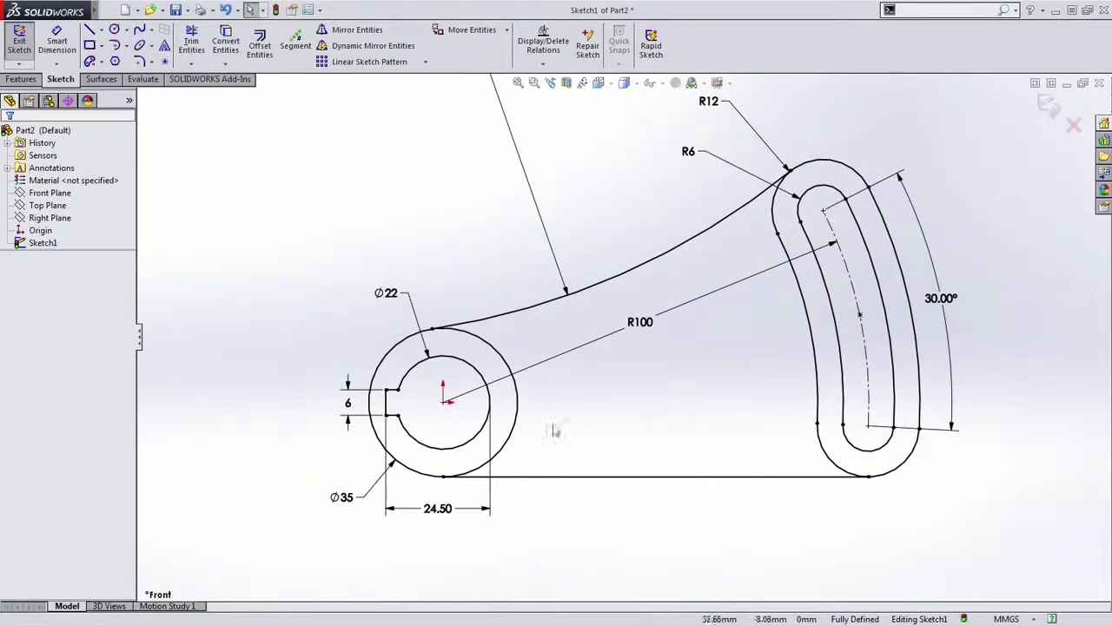
key(s)
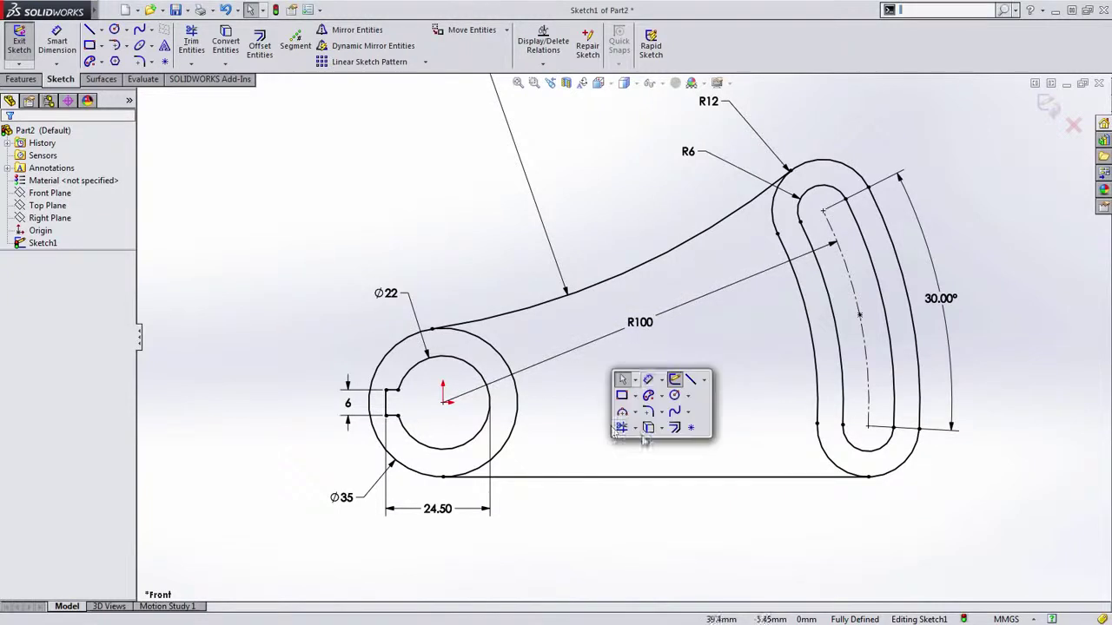
click(674, 425)
click(550, 301)
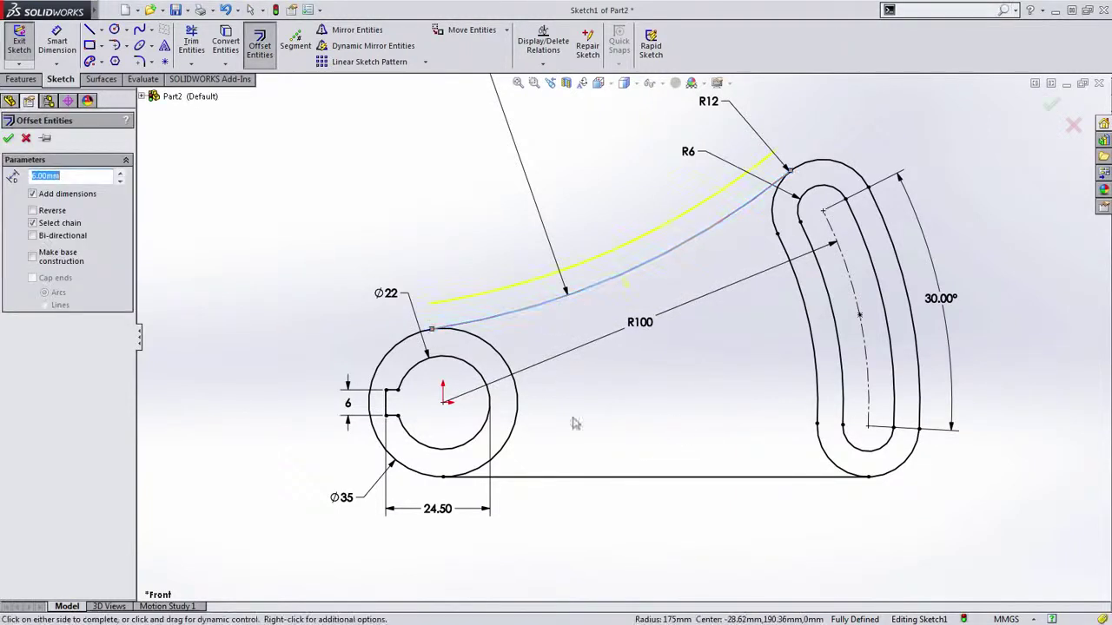
click(611, 480)
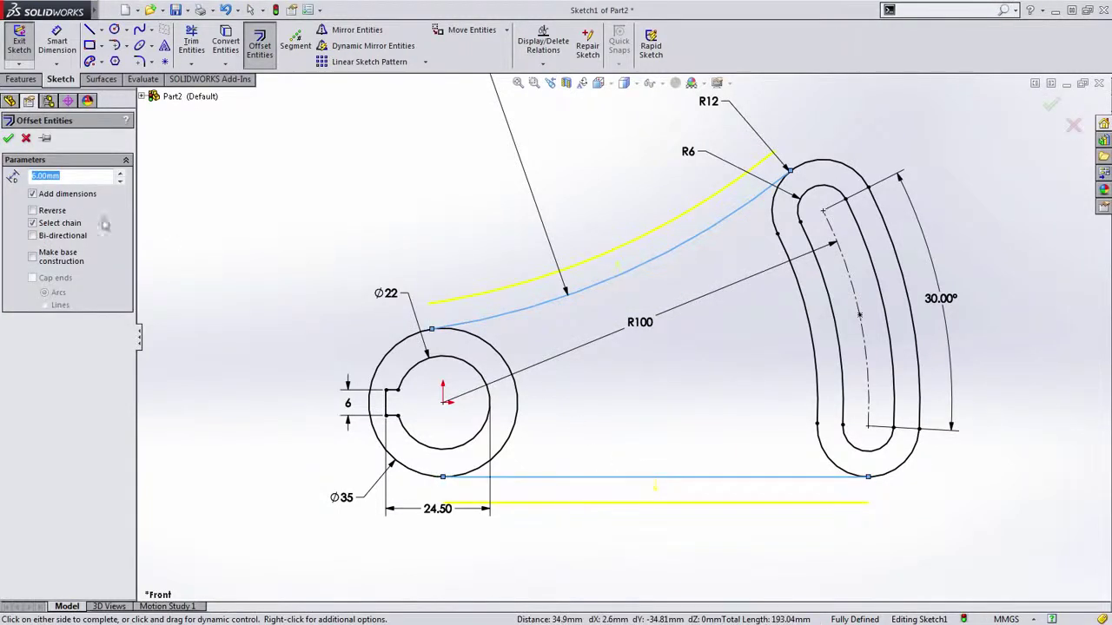
click(52, 211)
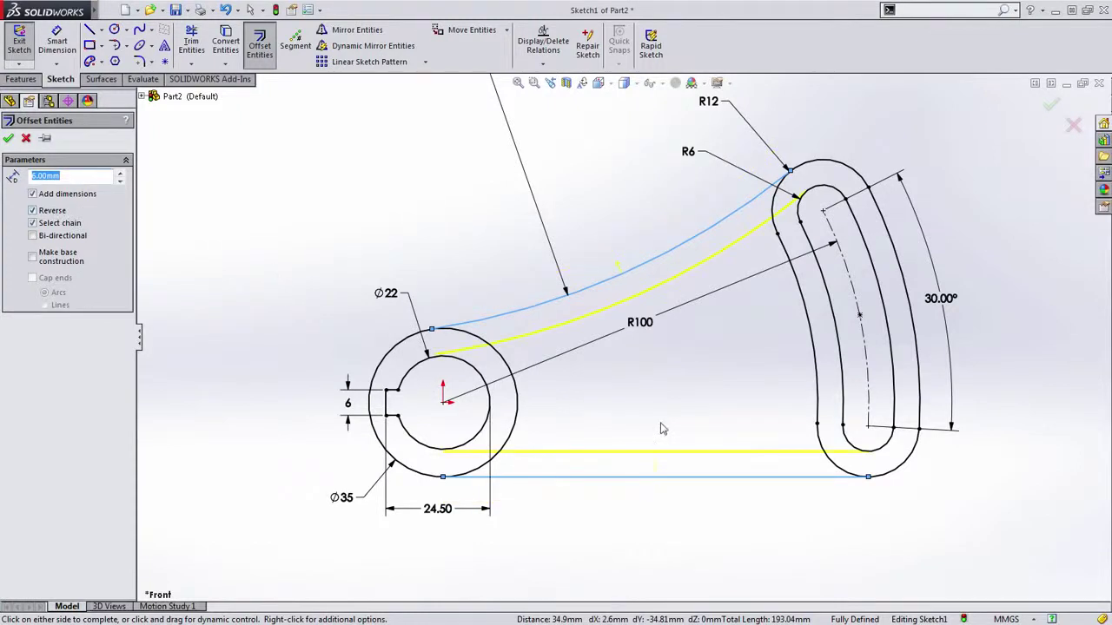
scroll(660, 428, down, 1)
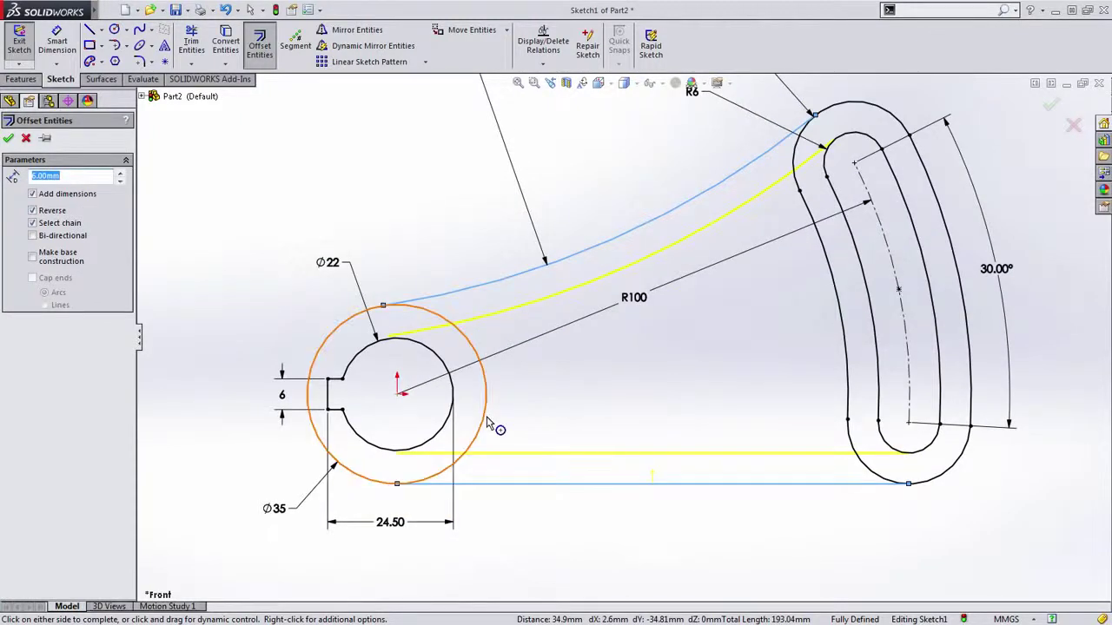
click(8, 138)
- Shorten the inner offset line and inner offset arc by pulling their hub-side ends out past the 35 mm circle
drag(397, 453, 538, 455)
drag(389, 336, 611, 299)
click(632, 393)
- Draw a tangent arc from the inner line's hub-side end to the inner offset arc's hub-side end
key(s)
click(640, 397)
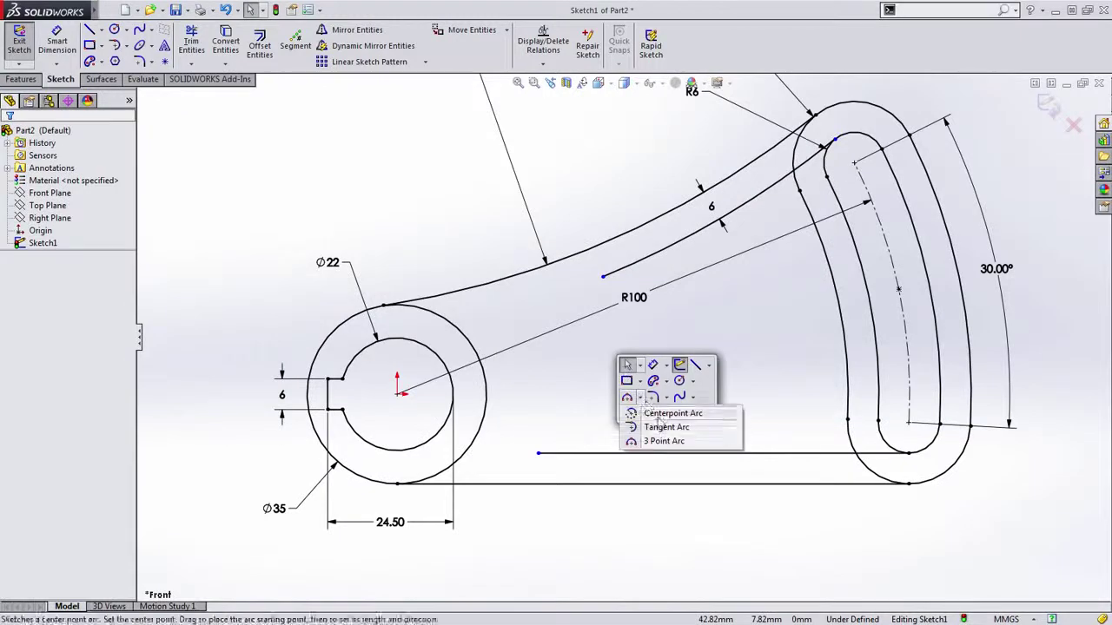
click(665, 425)
click(539, 453)
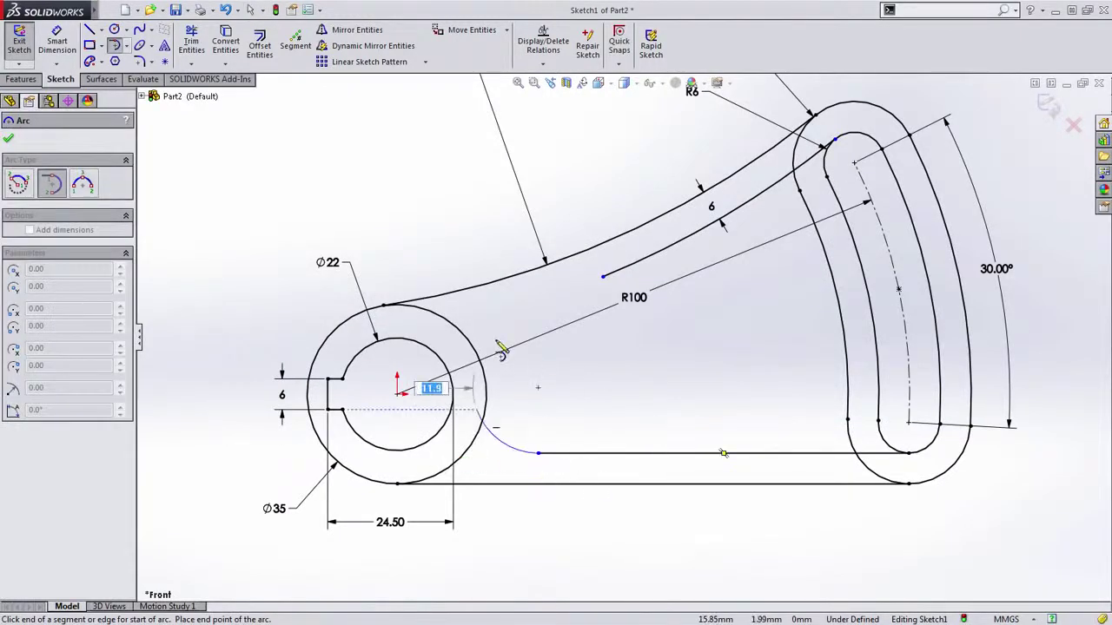
click(602, 277)
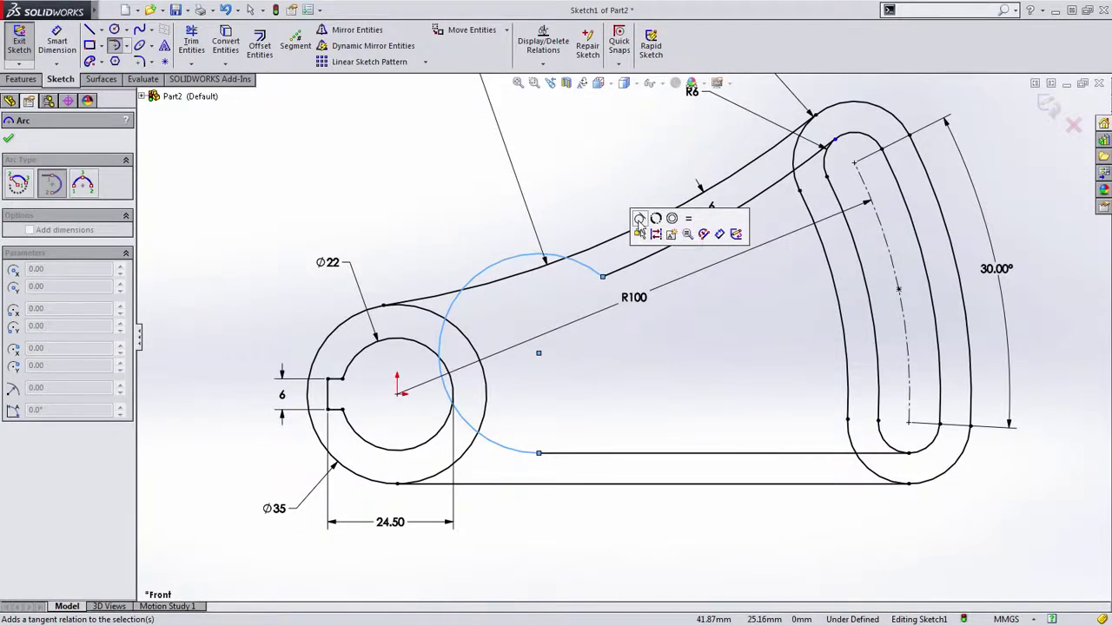
- Make the pocket's hub-side arc tangent to the inner offset arc and pull their shared endpoint toward the hub
click(639, 220)
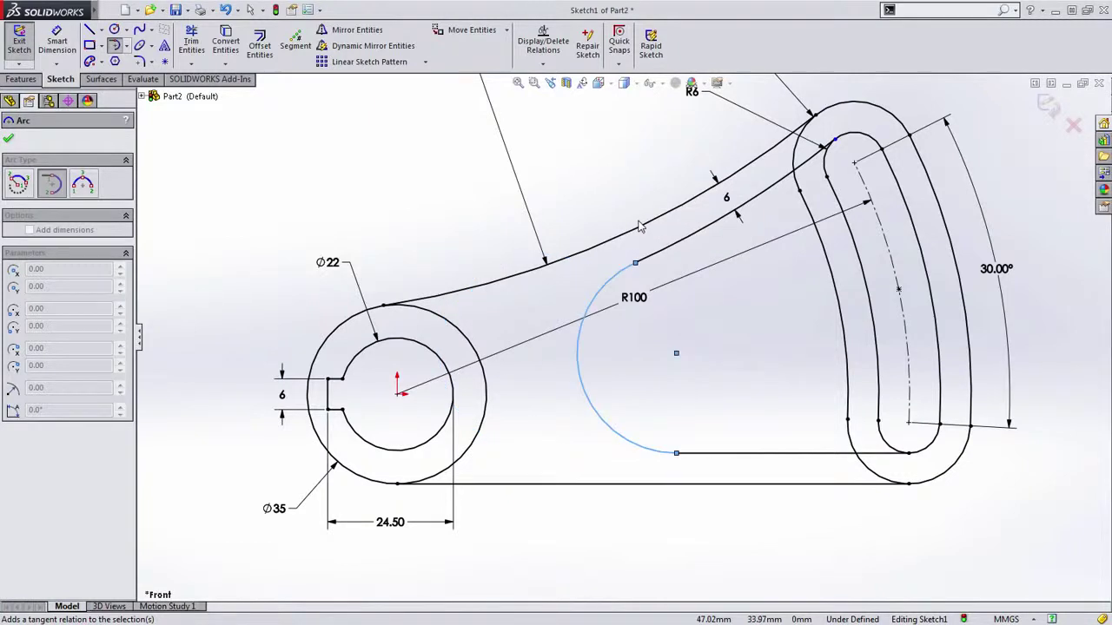
drag(636, 270, 612, 316)
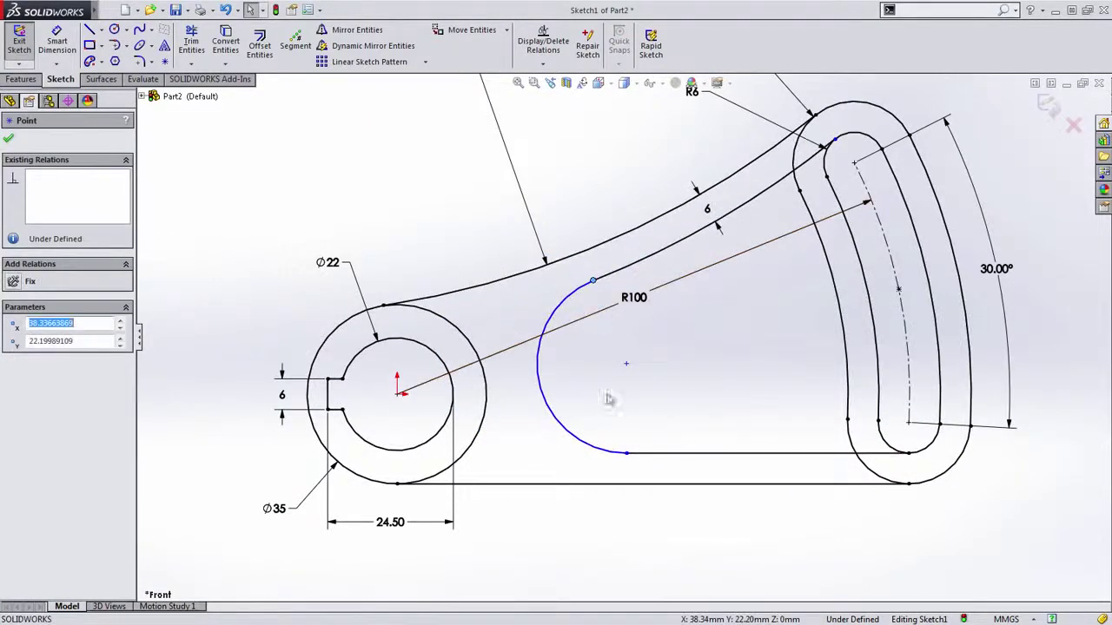
key(Escape)
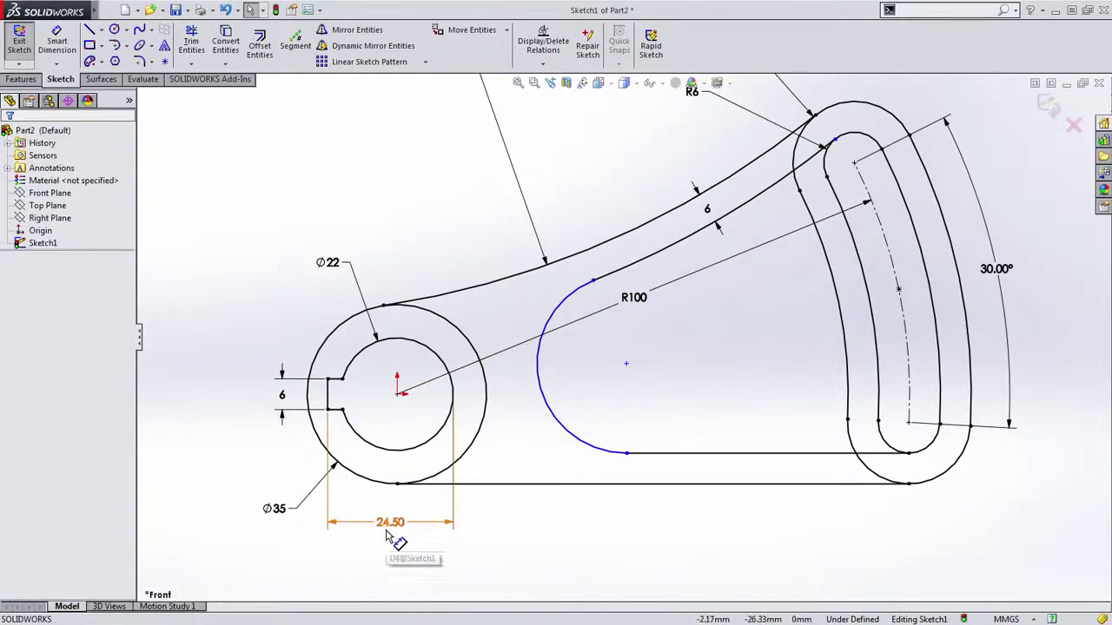
- Dimension the gap between the hub's 35 mm circle and the pocket's hub-side arc as 6 mm
key(s)
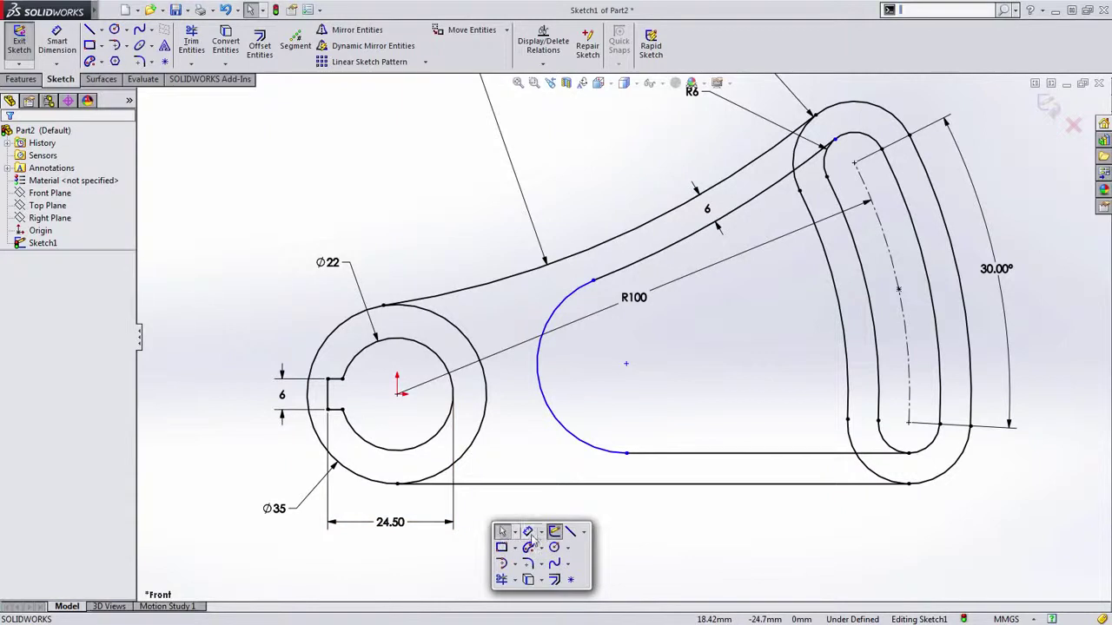
click(530, 538)
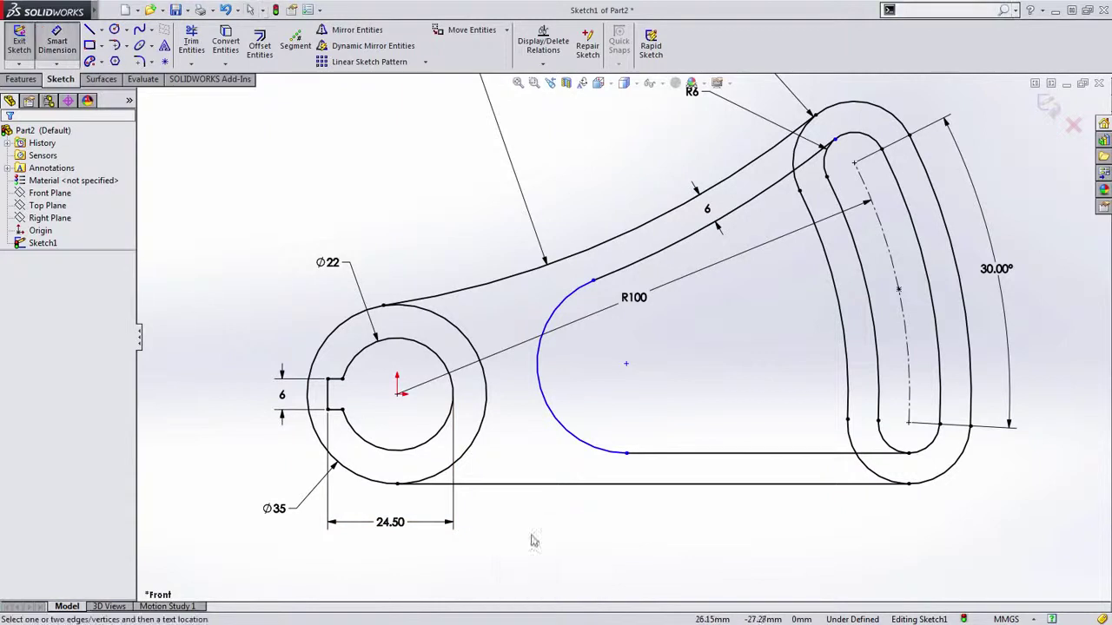
click(494, 385)
click(537, 375)
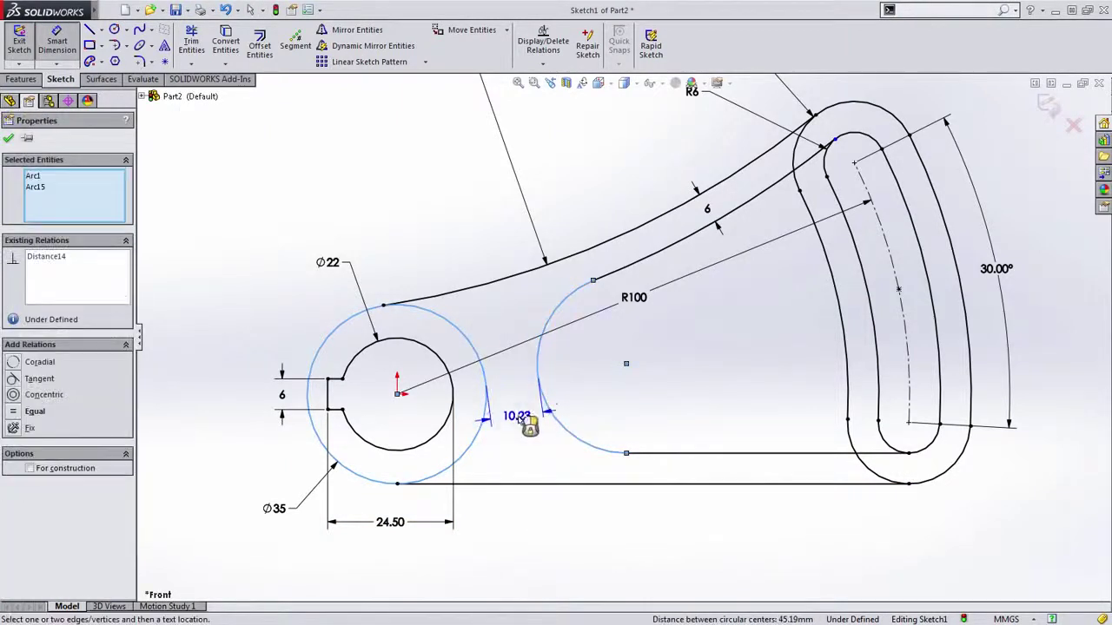
click(520, 418)
text(6)
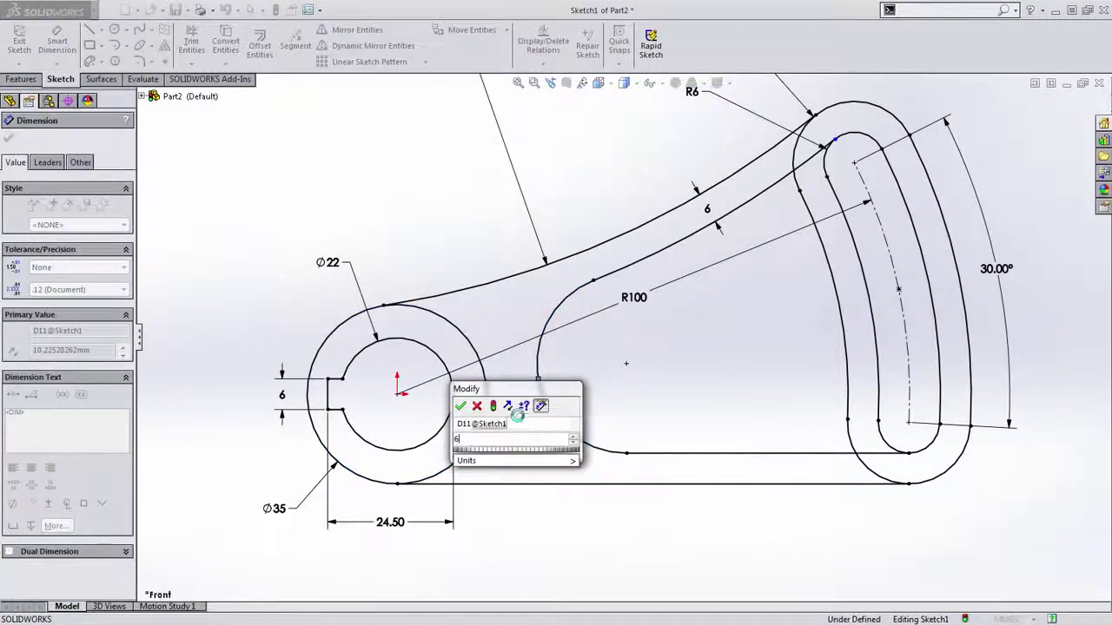
key(Return)
key(Escape)
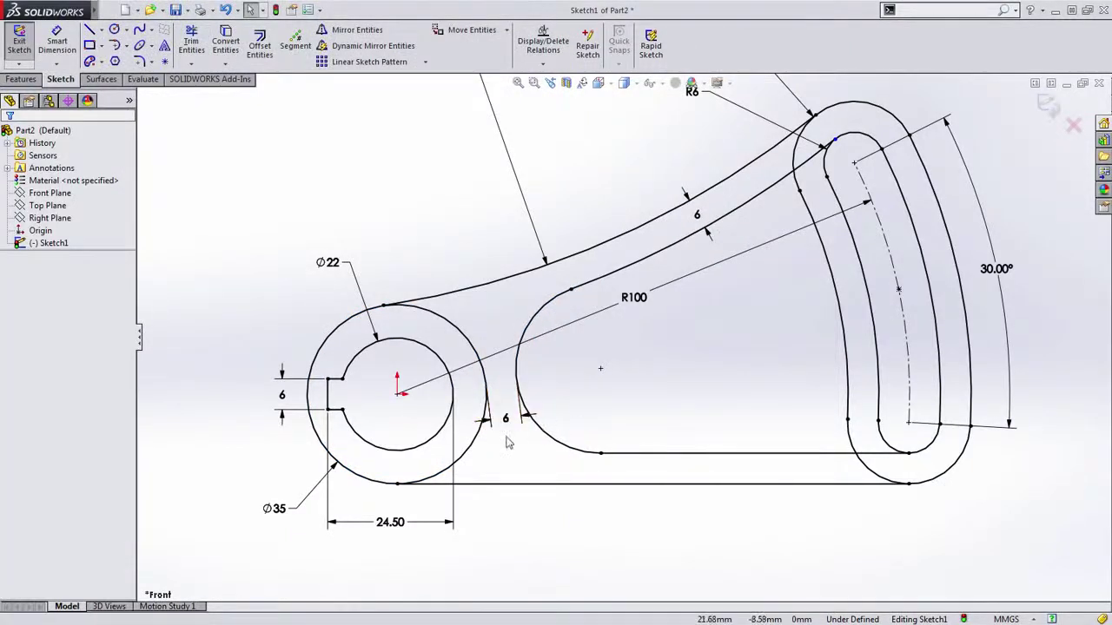
- Trim the ends of the inner offset line and arc that lie inside the slot's outer contour, and exit the sketch
scroll(649, 379, up, 3)
ctrl+middle_drag(650, 380, 542, 458)
scroll(626, 469, down, 3)
key(s)
click(554, 438)
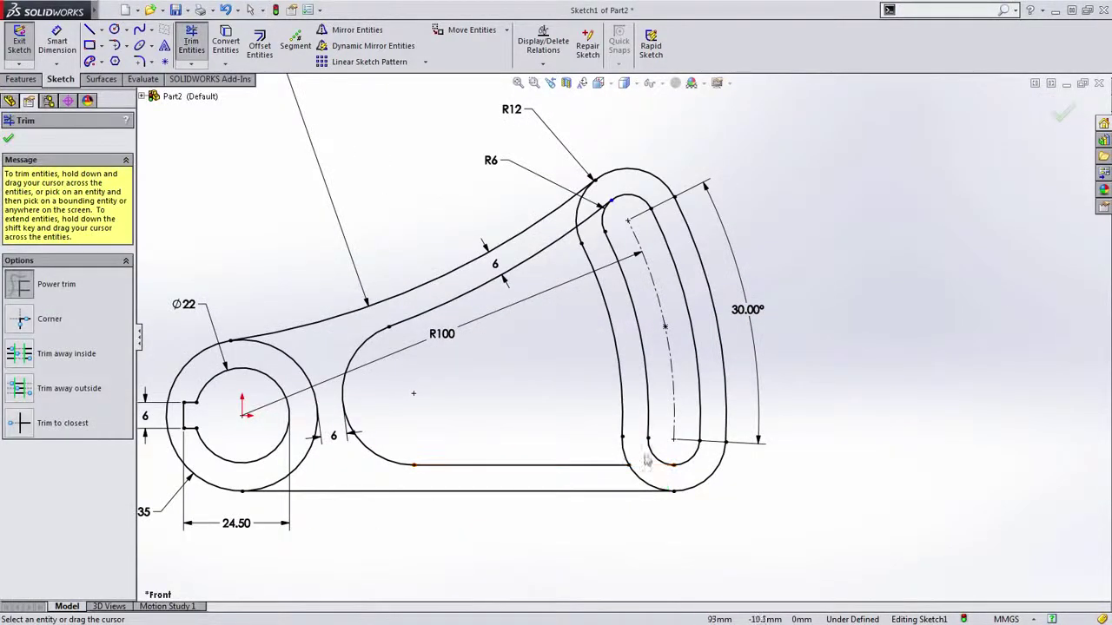
drag(589, 224, 594, 214)
key(Escape)
scroll(525, 325, up, 4)
mouse_move(525, 324)
ctrl+middle_down()
mouse_move(523, 358)
mouse_move(459, 479)
mouse_move(478, 501)
mouse_move(504, 454)
mouse_move(539, 479)
mouse_move(494, 479)
ctrl+middle_up()
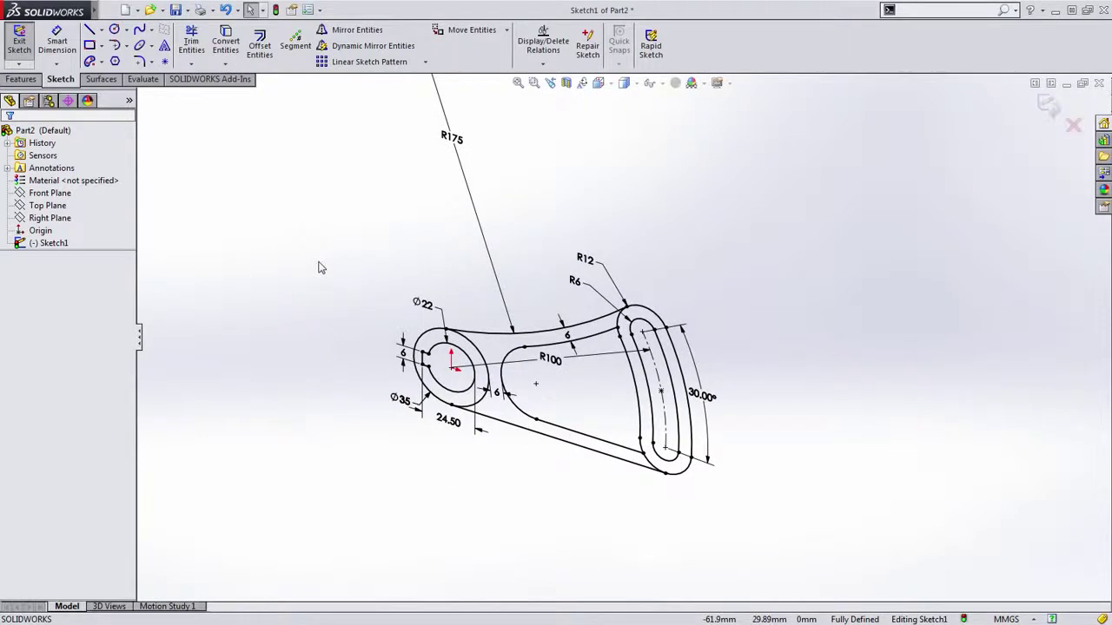
double_click(310, 230)
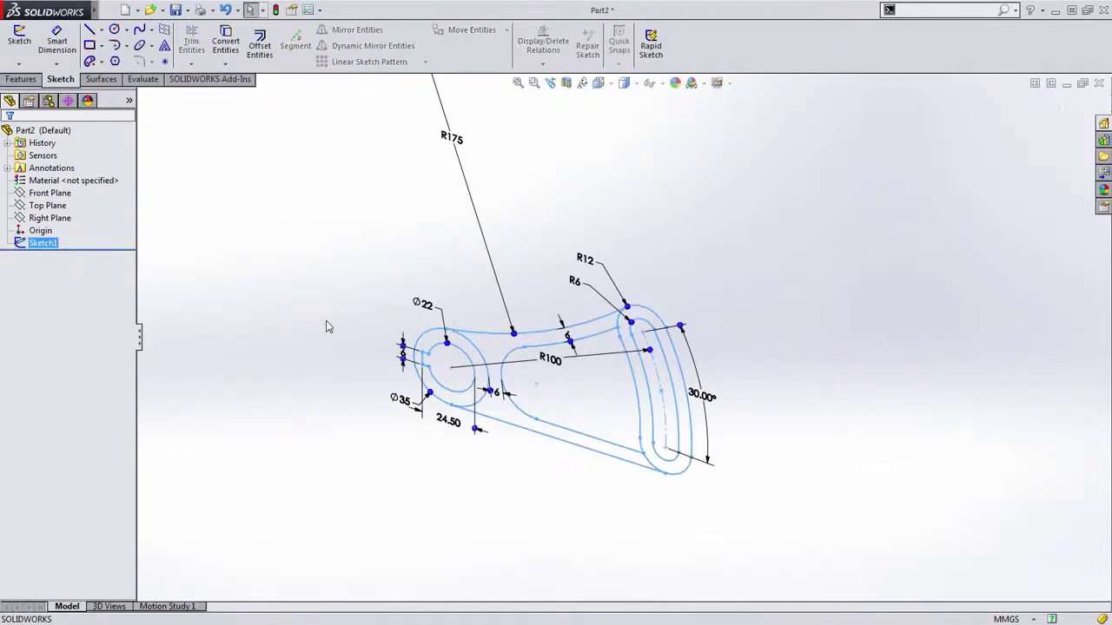
- Extrude only the keyed hub ring region of the sketch to a blind depth of 30 mm
key(s)
click(268, 147)
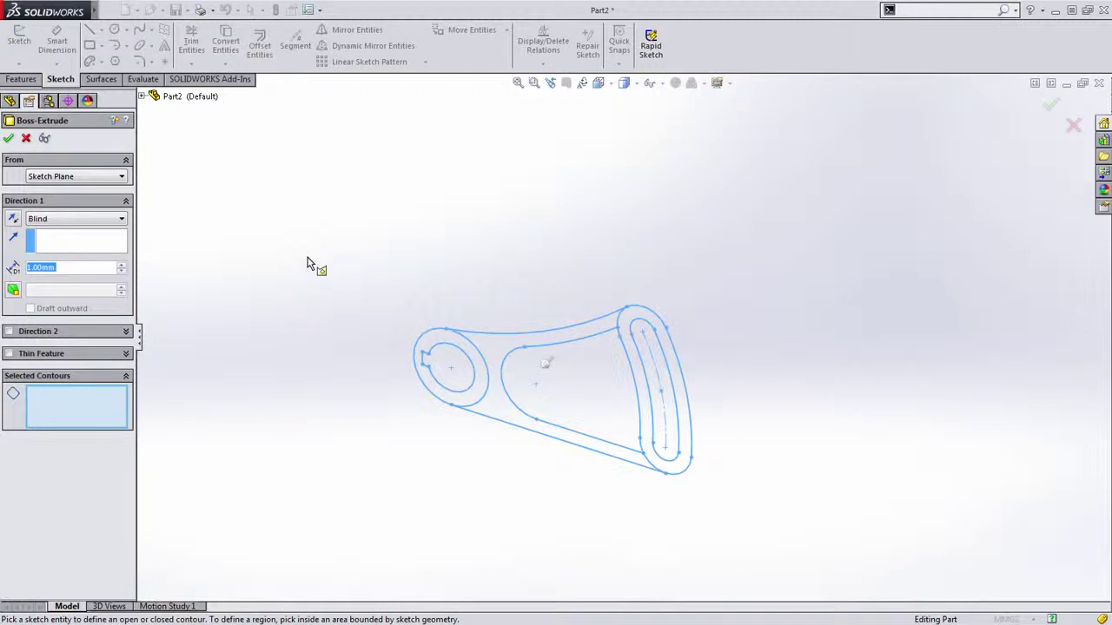
click(442, 340)
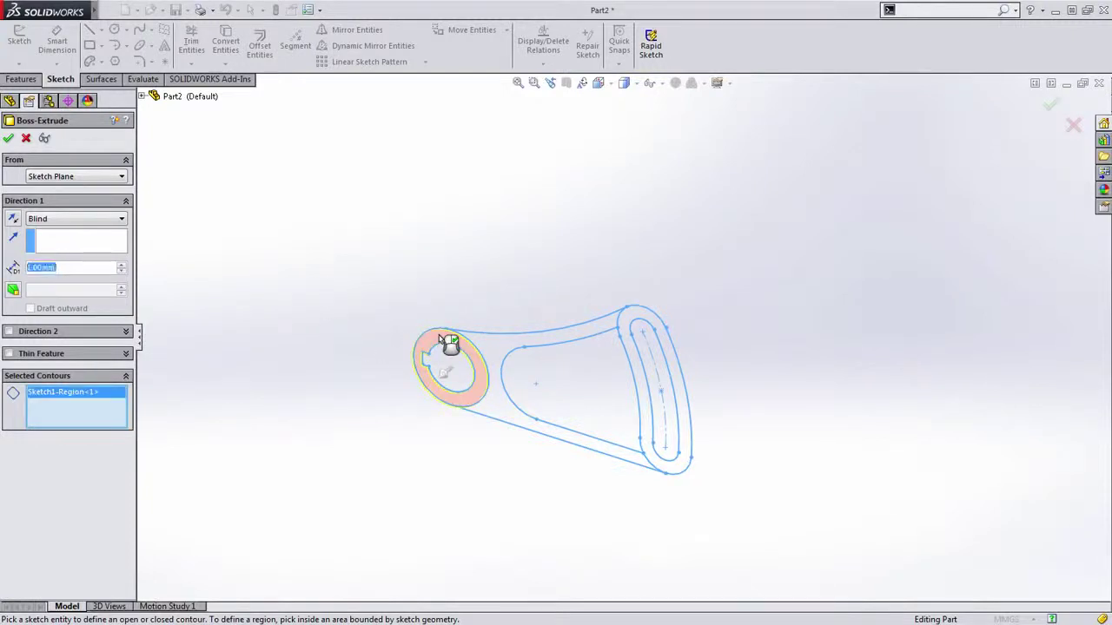
text(30)
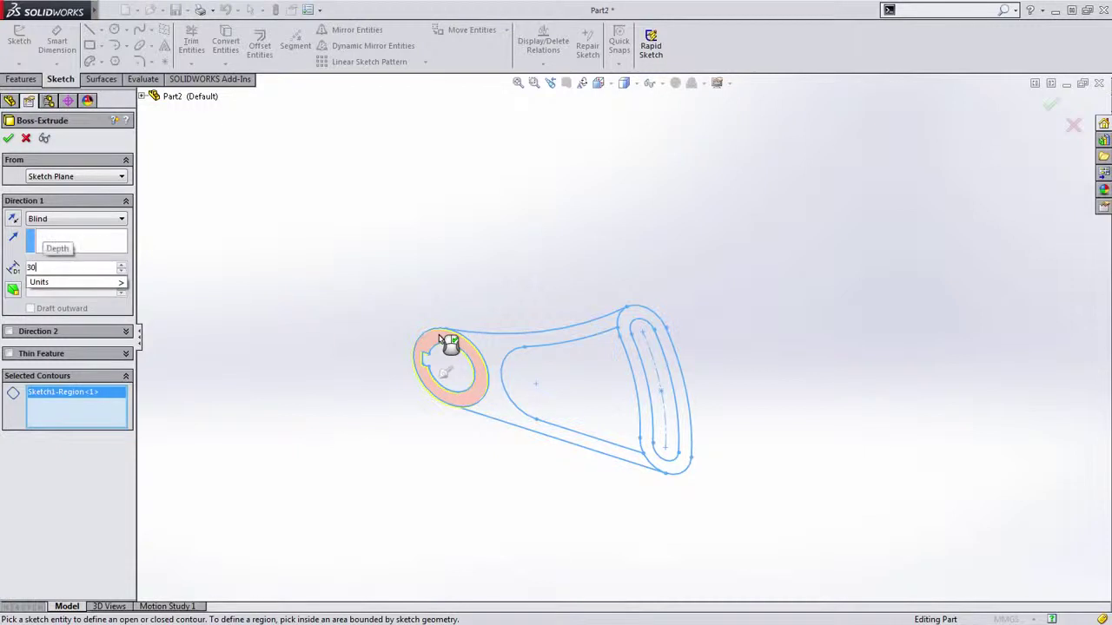
key(Return)
key(Return)
click(355, 337)
middle_drag(482, 433, 495, 435)
scroll(483, 431, down, 1)
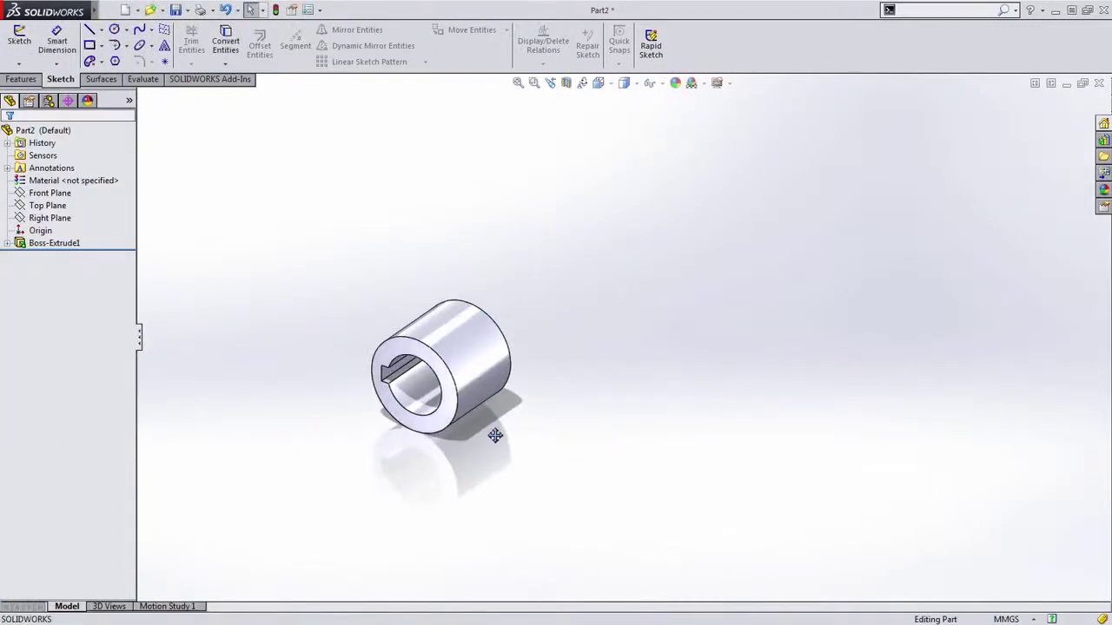
- Reuse the lever sketch for a boss extrusion of the ring region around the arc slot, 16 mm deep
click(7, 245)
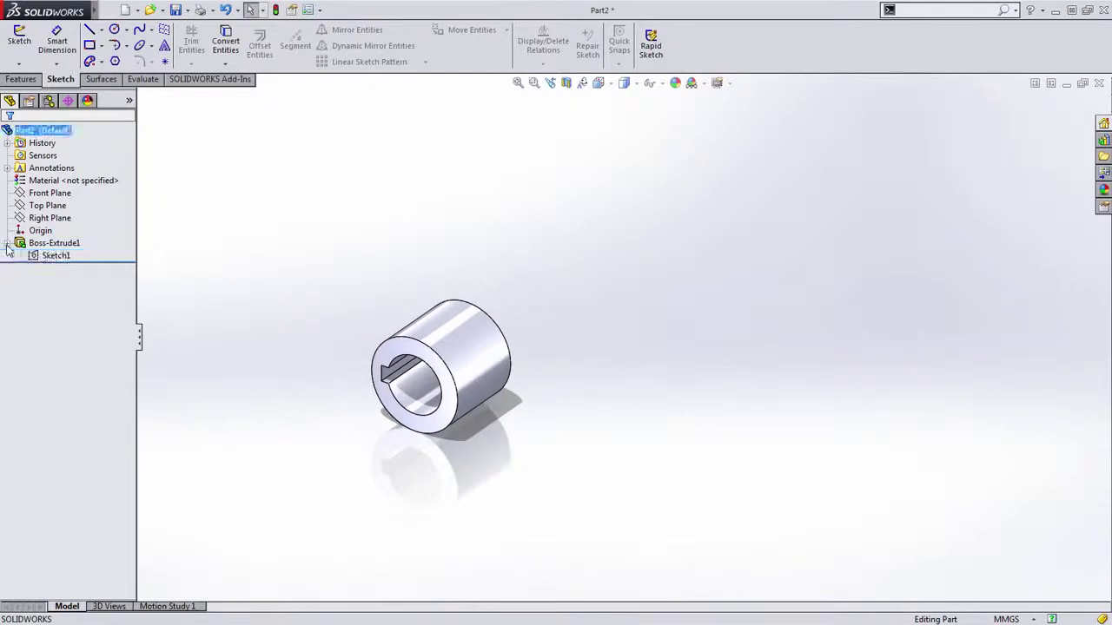
click(35, 258)
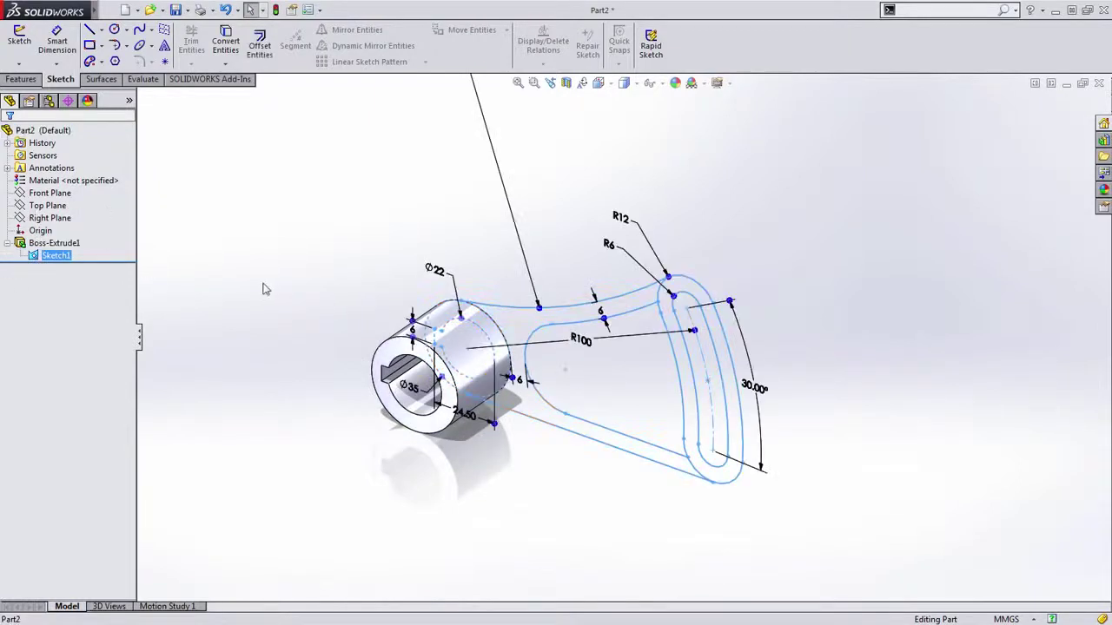
key(s)
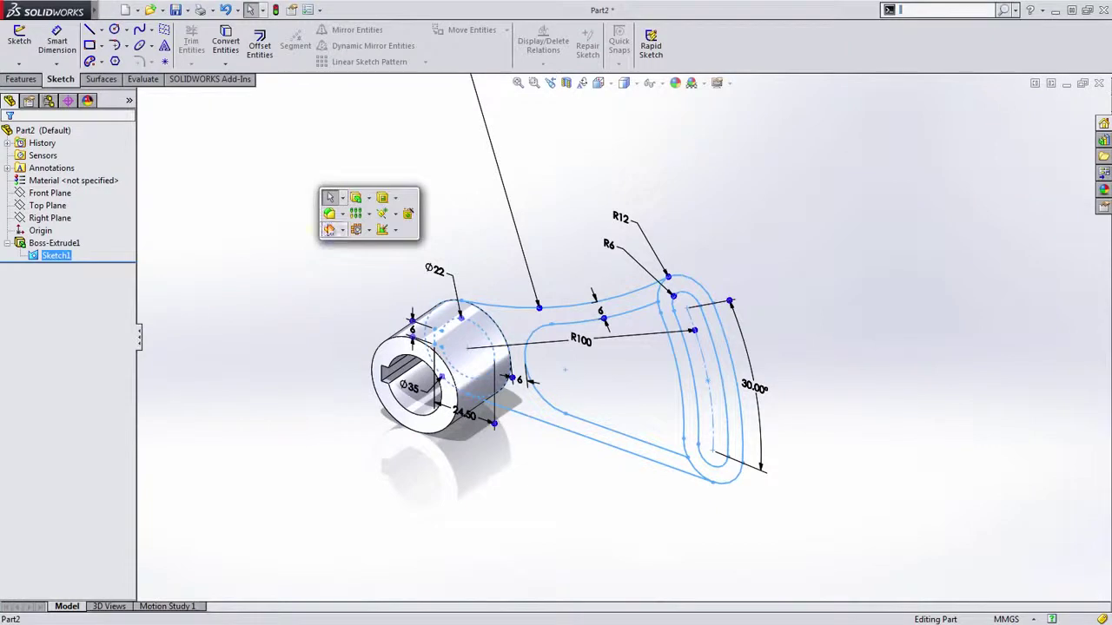
click(357, 199)
click(700, 299)
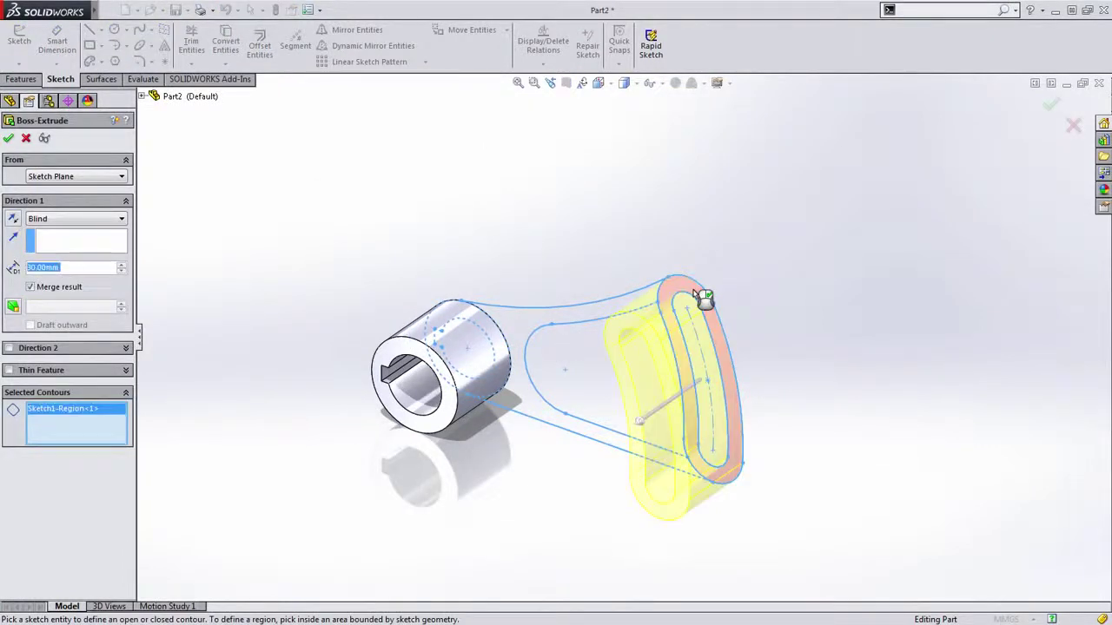
text(16)
key(Return)
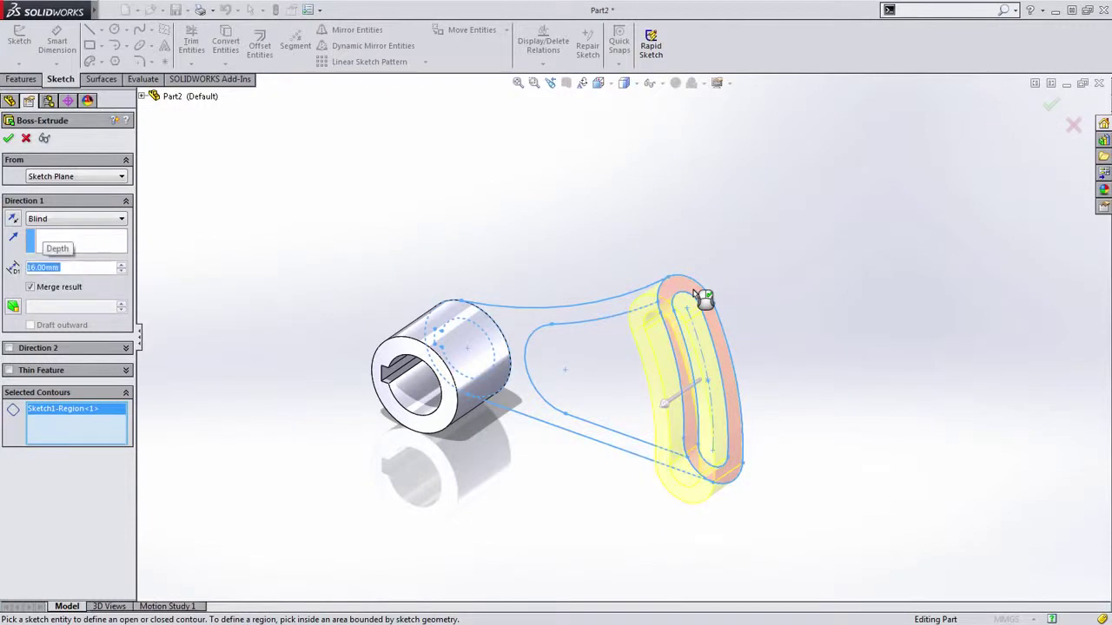
- Start the slot ring extrusion at a 2 mm offset from the sketch plane and complete it
click(76, 176)
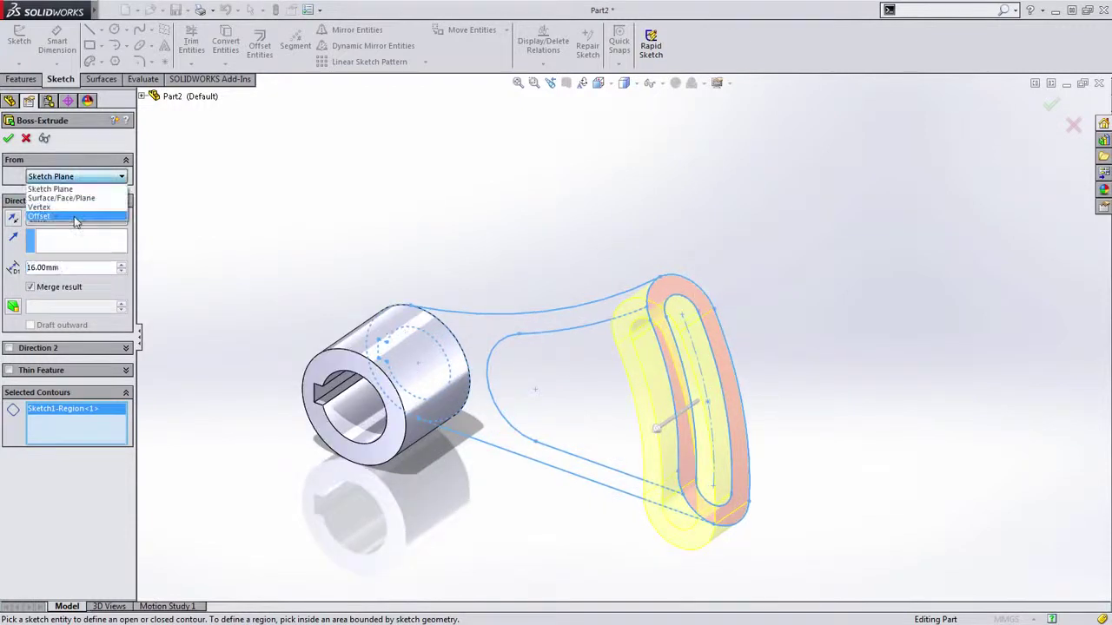
click(75, 214)
click(84, 199)
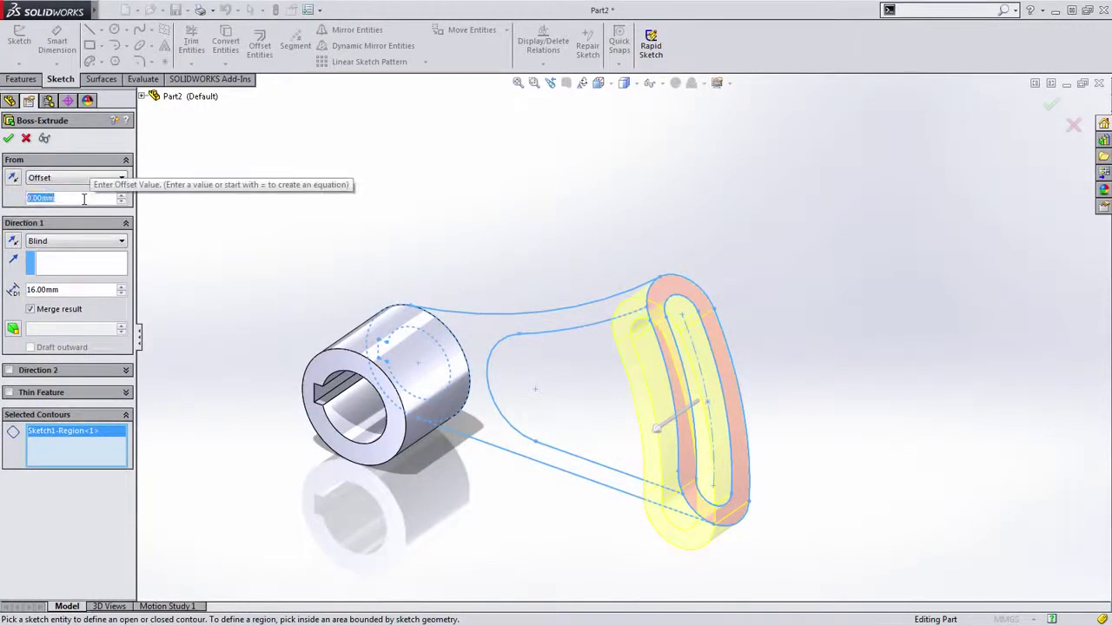
text(2)
key(Return)
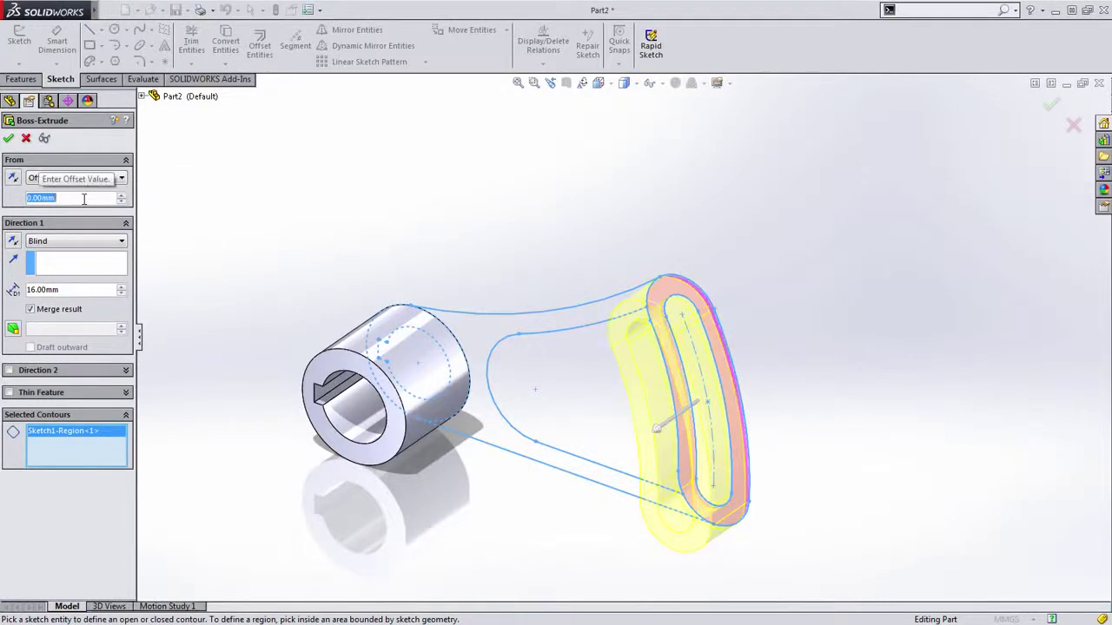
key(Return)
- Extrude the web region between the hub and the slot ring 14 mm, starting at a 3 mm offset from the sketch plane
click(327, 177)
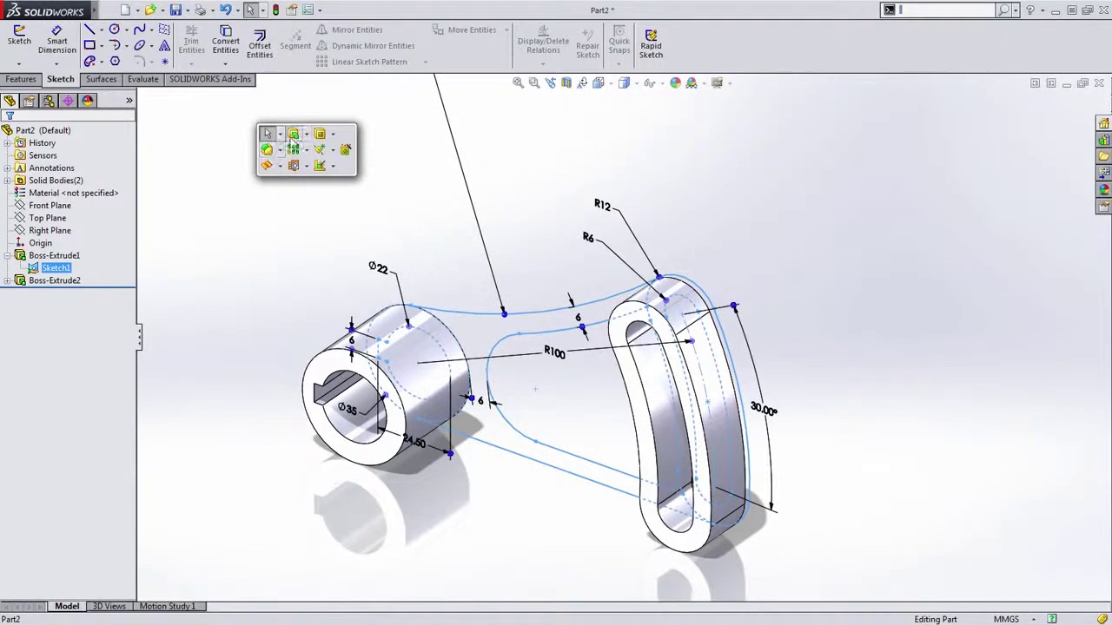
click(290, 139)
click(499, 334)
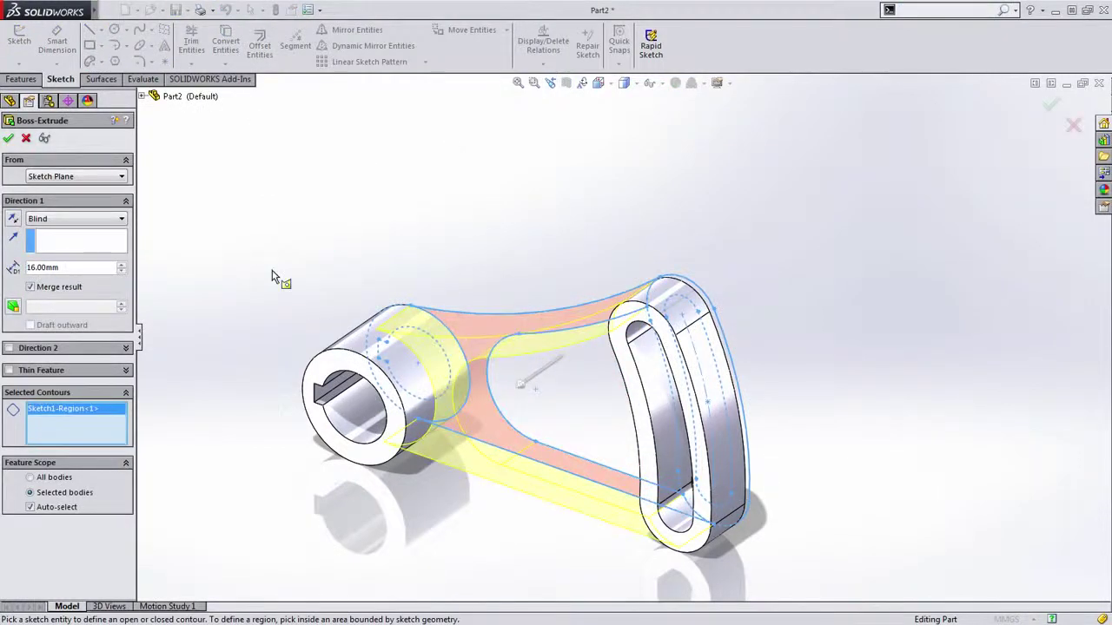
text(14)
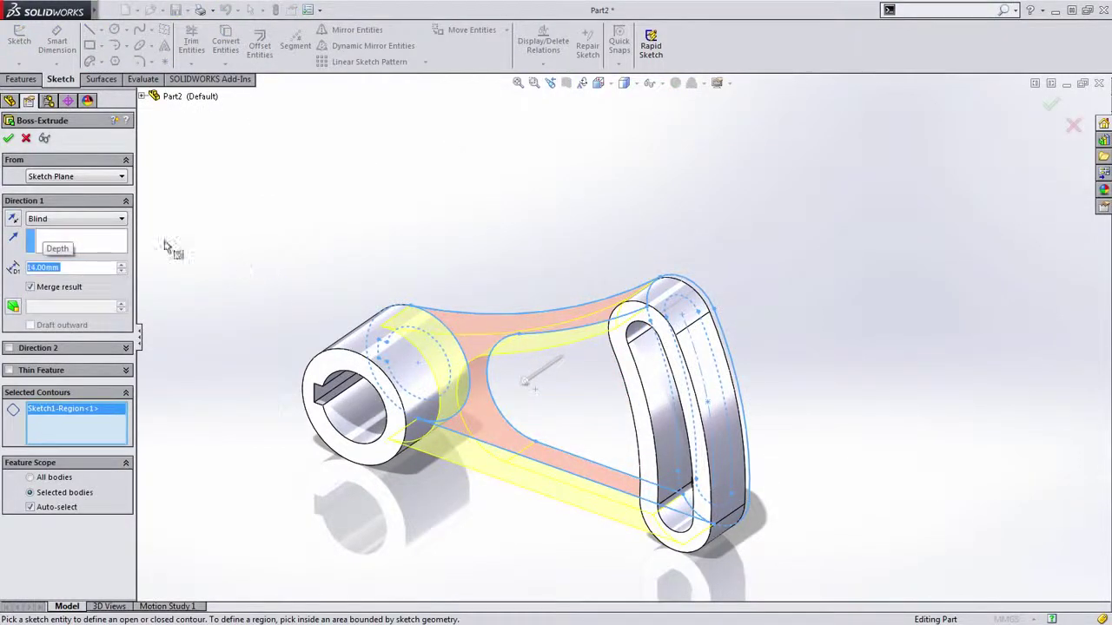
click(120, 177)
click(93, 215)
click(99, 198)
text(3)
key(Return)
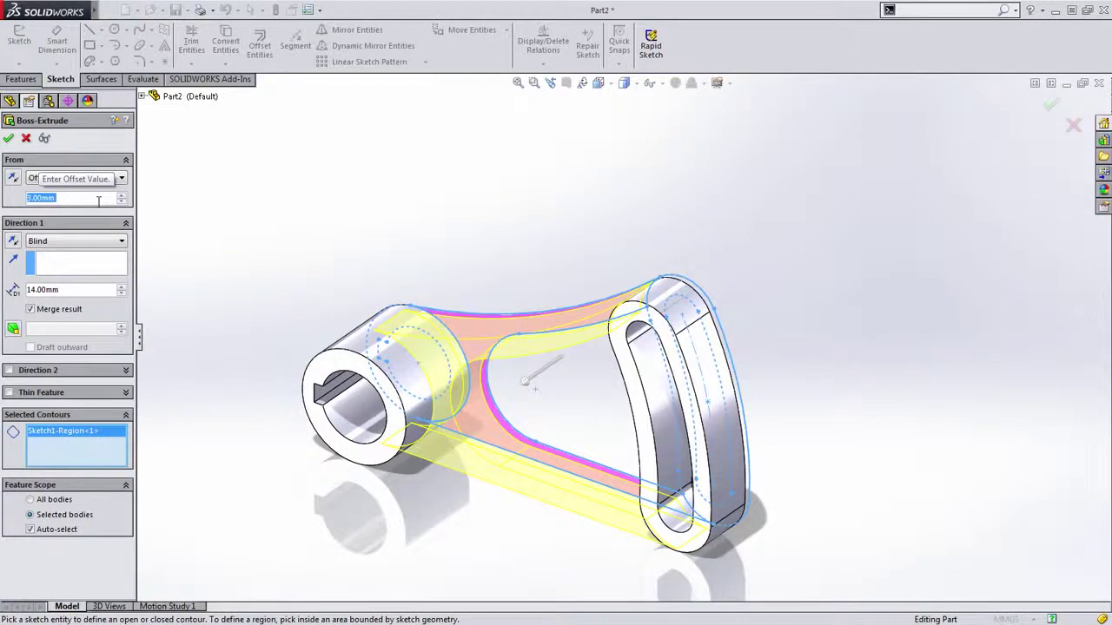
key(Return)
ctrl+middle_drag(304, 347, 319, 334)
click(7, 244)
- Apply a 2 mm fillet along the outer edges of the web between the hub and the slot ring
middle_drag(365, 283, 333, 253)
key(s)
click(323, 203)
text(3)
key(Return)
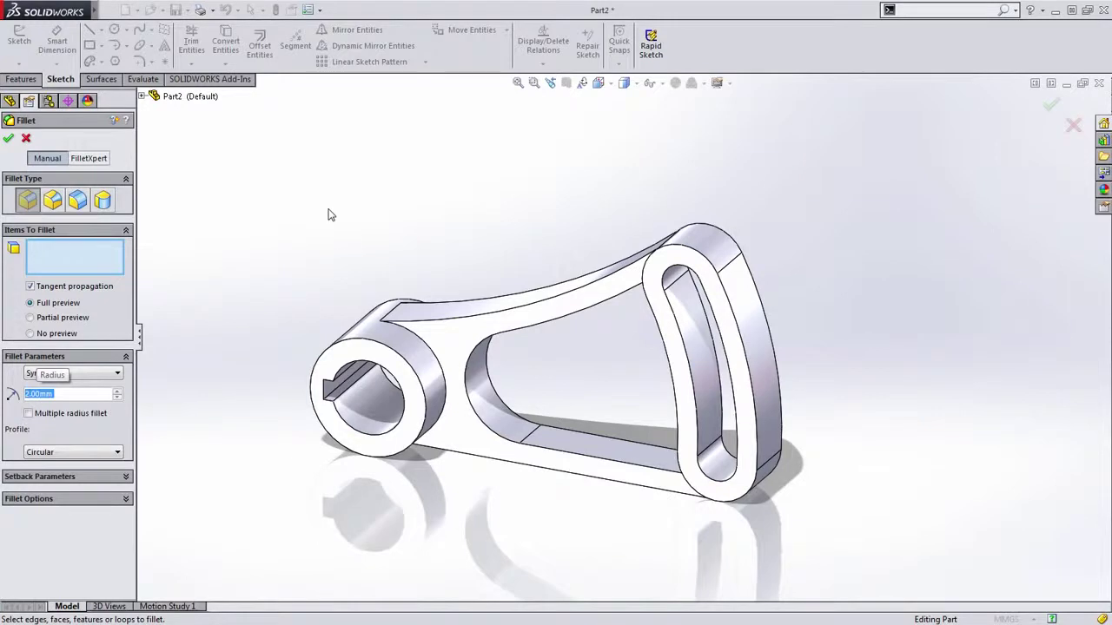
click(505, 425)
middle_drag(506, 426, 569, 486)
click(511, 320)
click(573, 461)
right_click(575, 438)
- Fillet the inner pocket's edges with a 2 mm radius, selecting its lower wall and its curved upper wall
middle_drag(576, 436, 579, 367)
key(s)
click(577, 384)
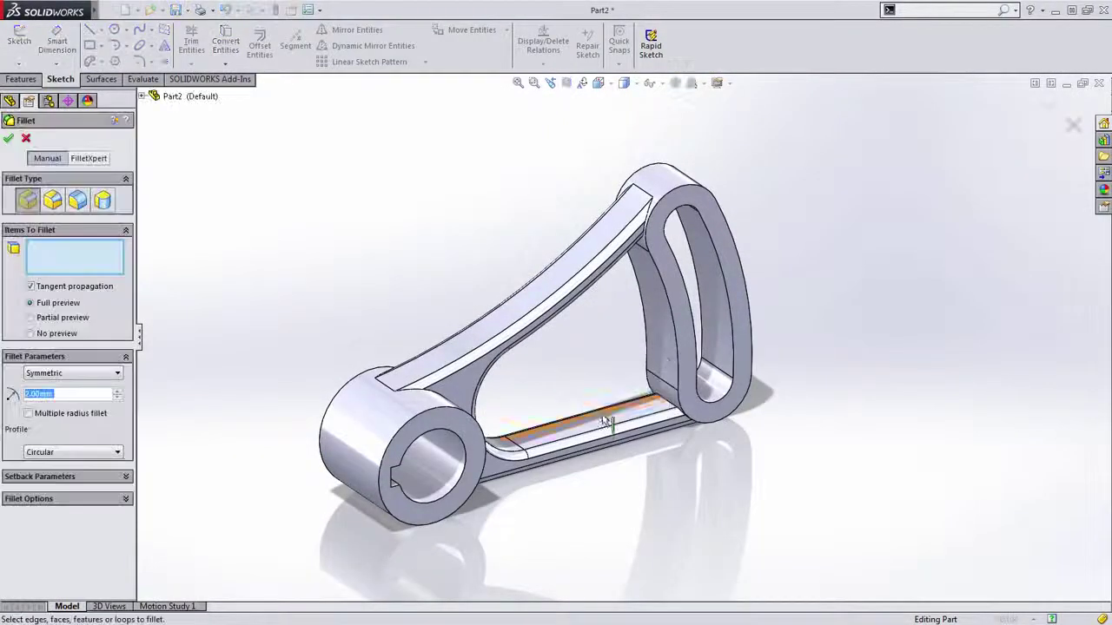
click(599, 431)
mouse_move(608, 447)
middle_down()
mouse_move(584, 317)
mouse_move(613, 433)
mouse_move(671, 441)
middle_up()
click(588, 317)
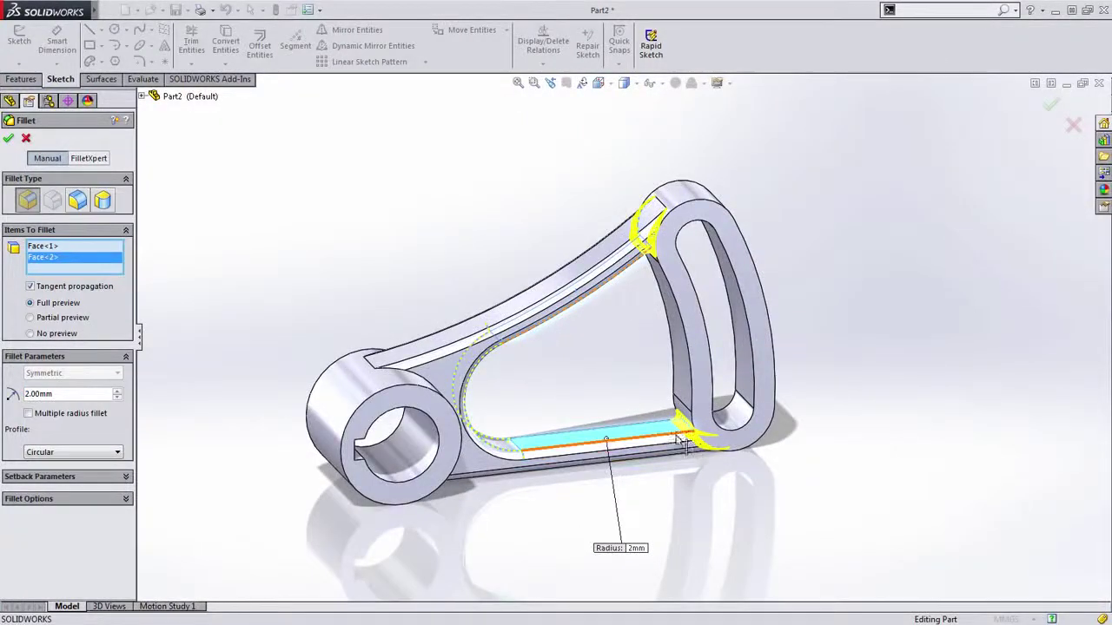
key(Return)
- Apply a 4 mm fillet to the edges where both sides of the web meet the hub cylinder
mouse_move(555, 387)
middle_down()
mouse_move(586, 389)
mouse_move(520, 395)
middle_up()
click(417, 156)
key(s)
click(425, 178)
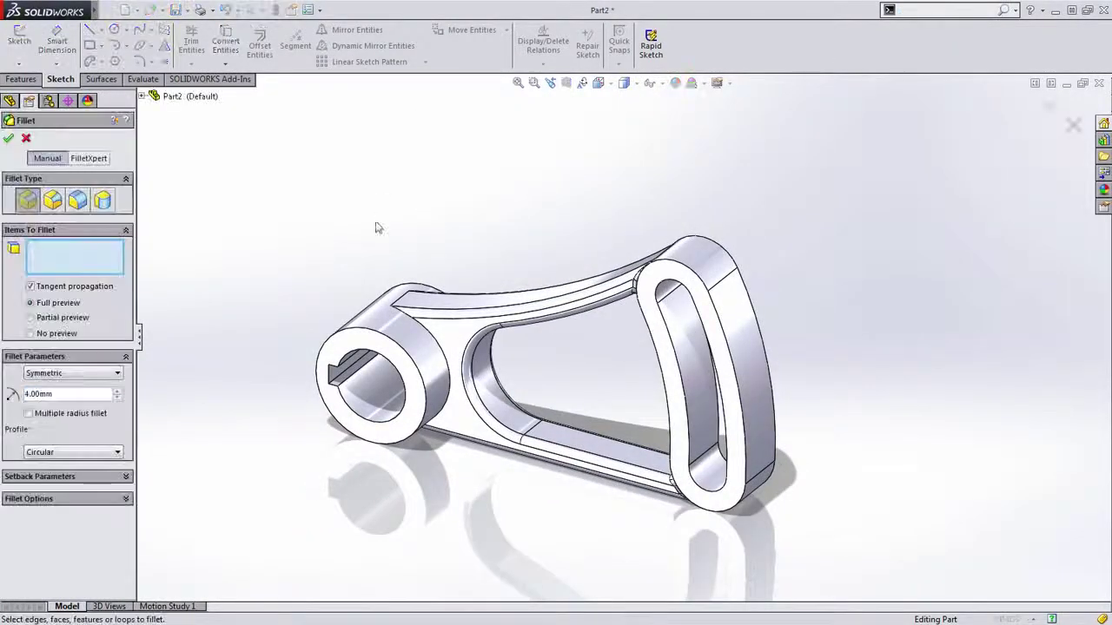
click(431, 343)
middle_drag(432, 343, 634, 337)
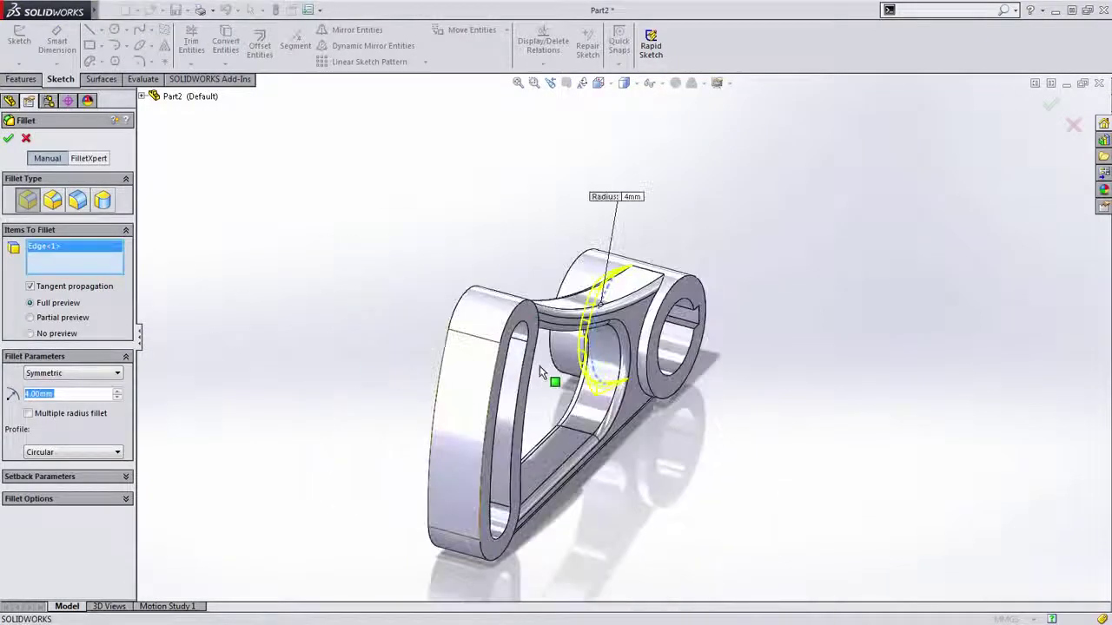
click(635, 338)
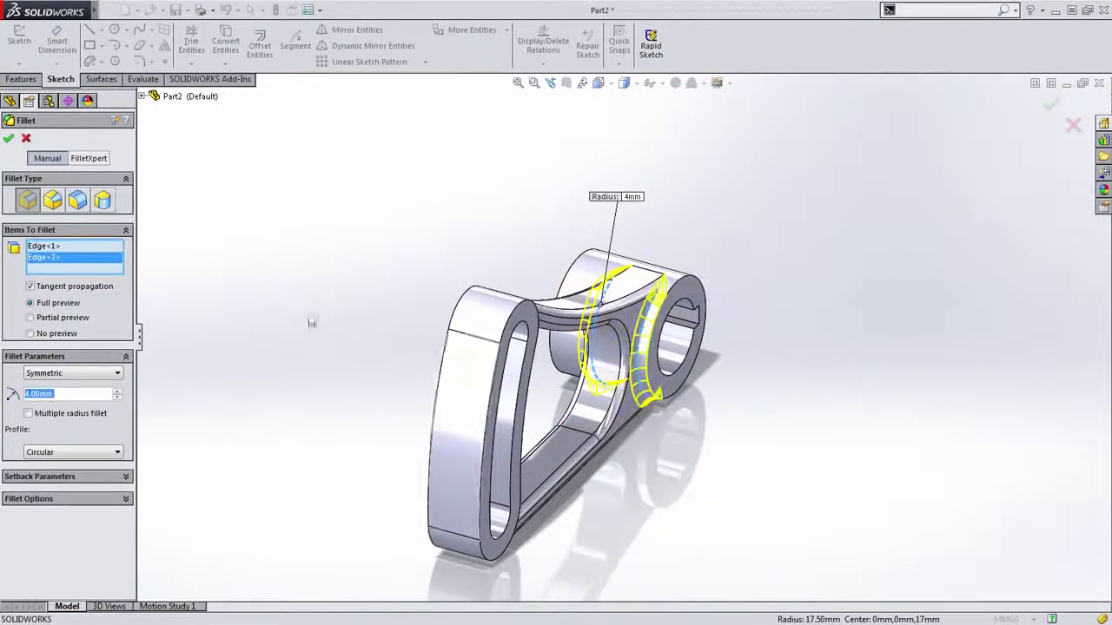
key(Return)
- Assign AISI 1020 steel to the part as its material, reviewing its appearance and crosshatch settings
middle_drag(310, 345, 579, 344)
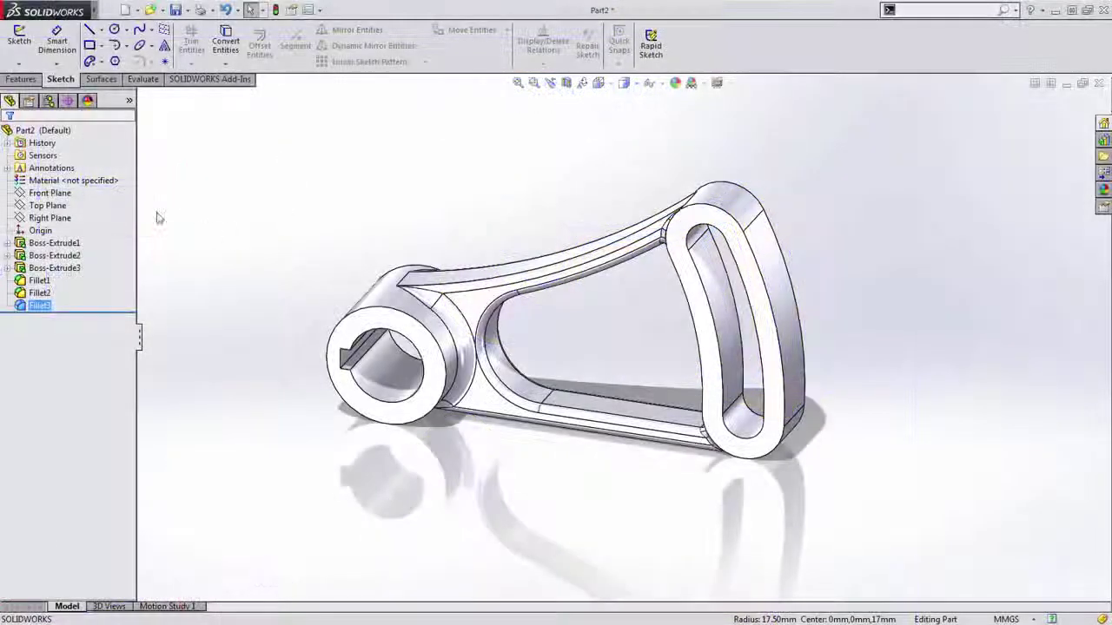
click(74, 180)
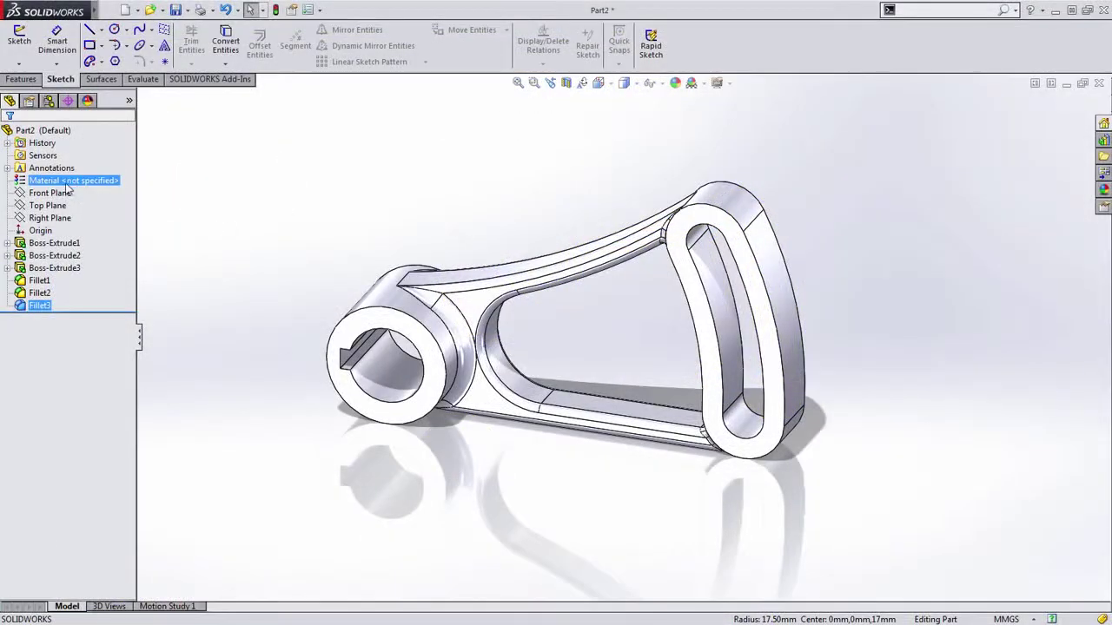
right_click(39, 184)
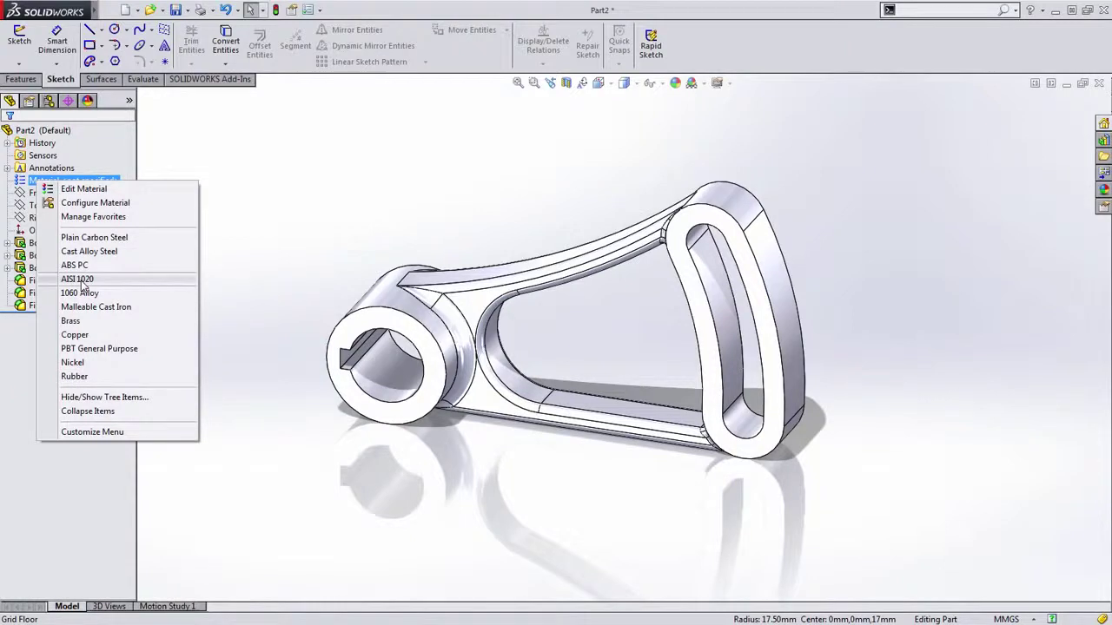
click(91, 190)
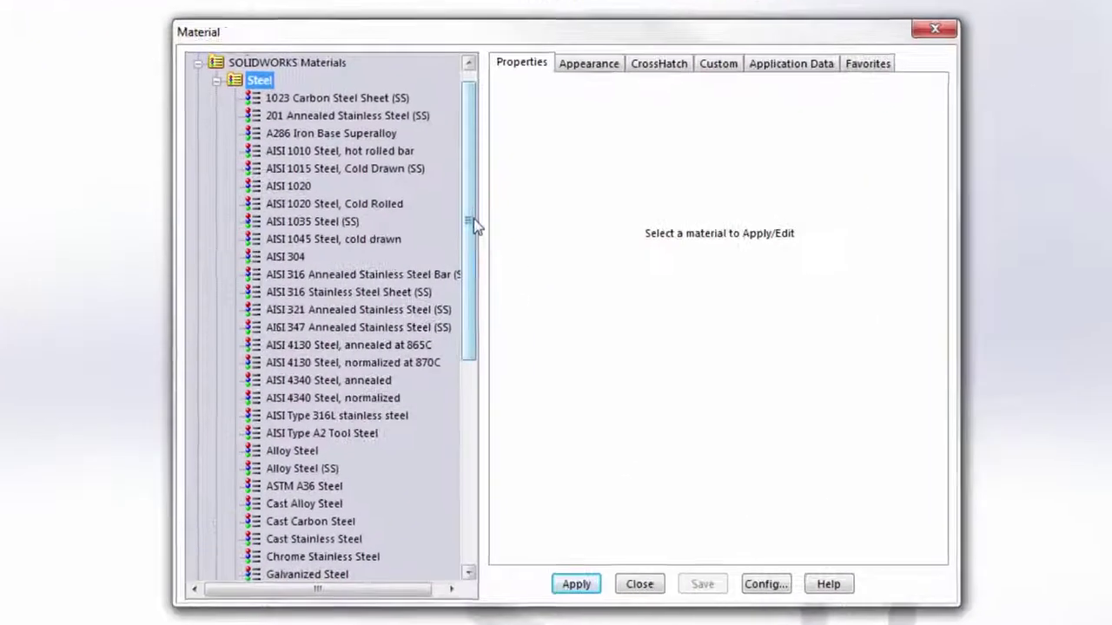
drag(485, 249, 464, 211)
click(276, 193)
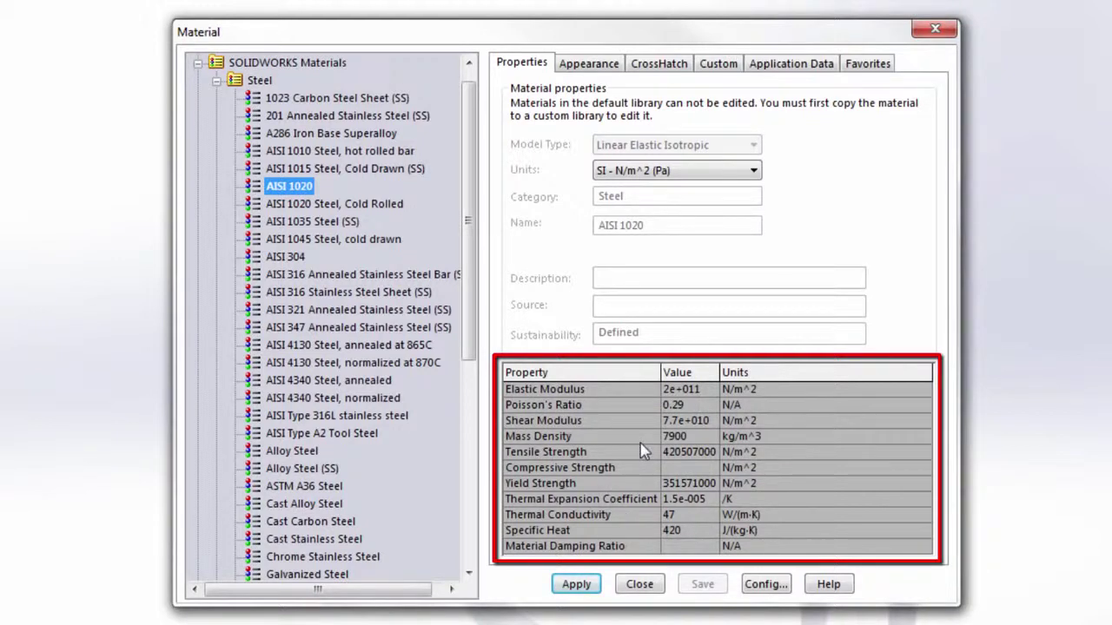
click(594, 65)
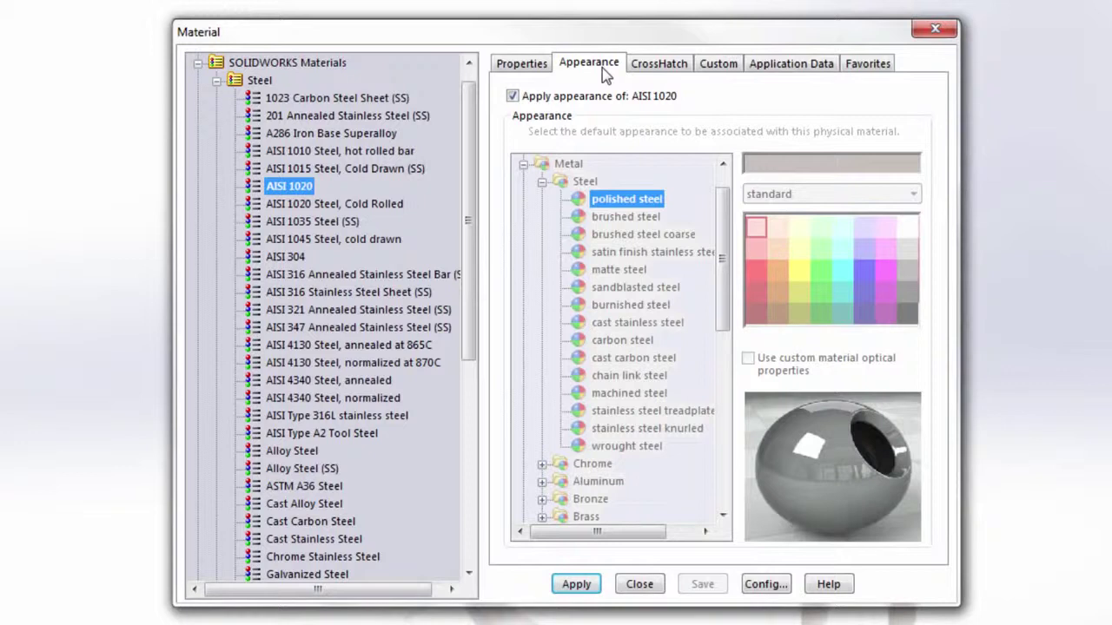
click(656, 68)
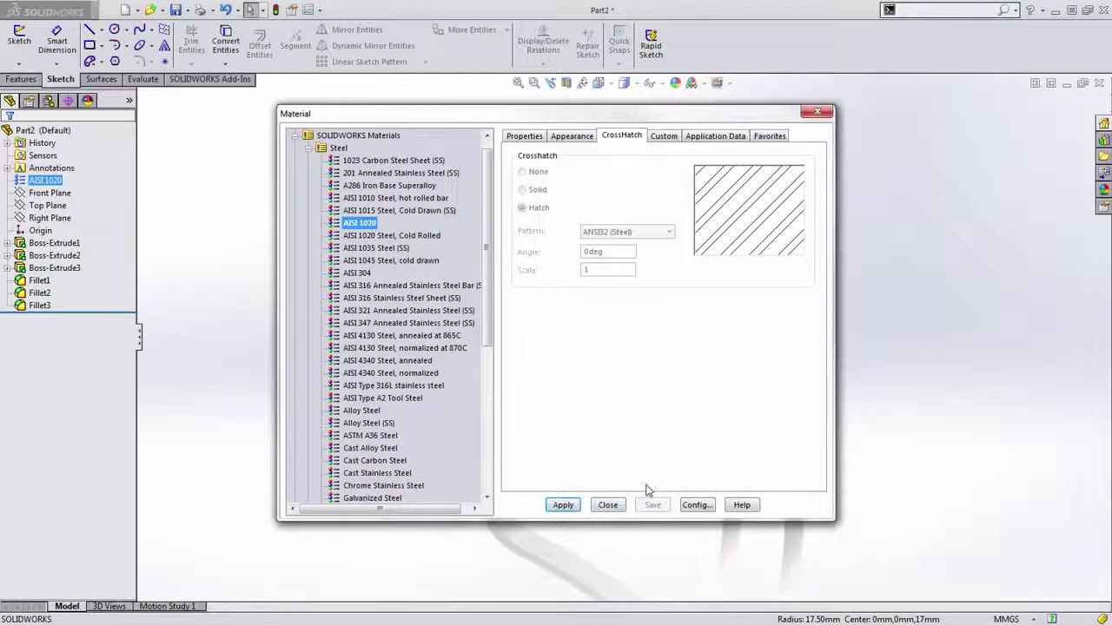
click(608, 506)
- Save the part as Model Mania 2008.SLDPRT in the Model Mania 2008 folder, overwriting the existing file
middle_drag(608, 505, 488, 472)
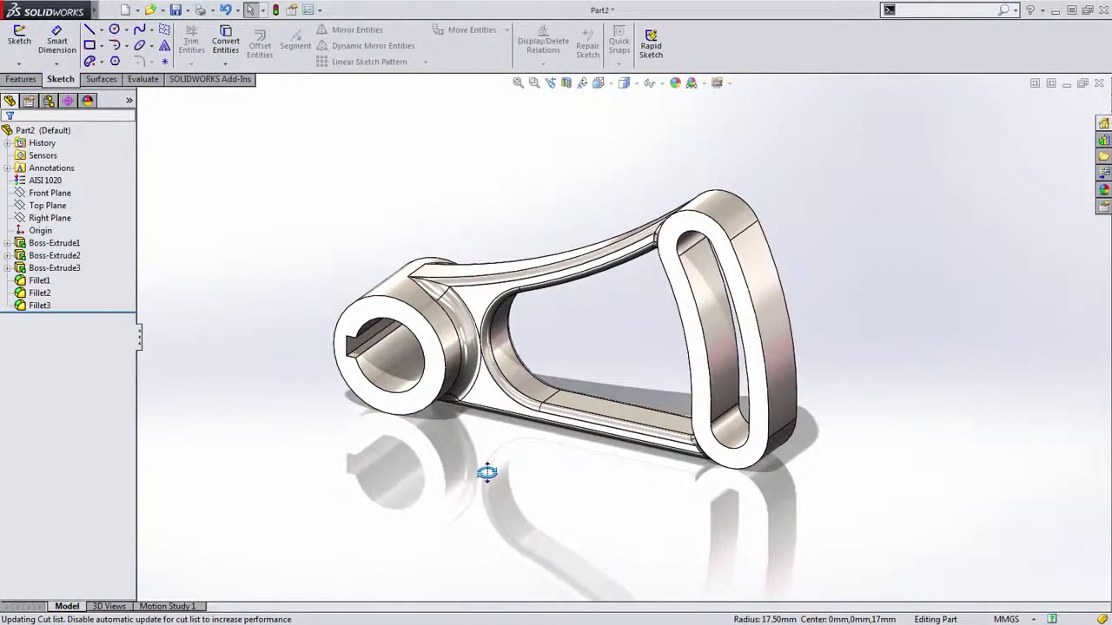
key(ctrl+s)
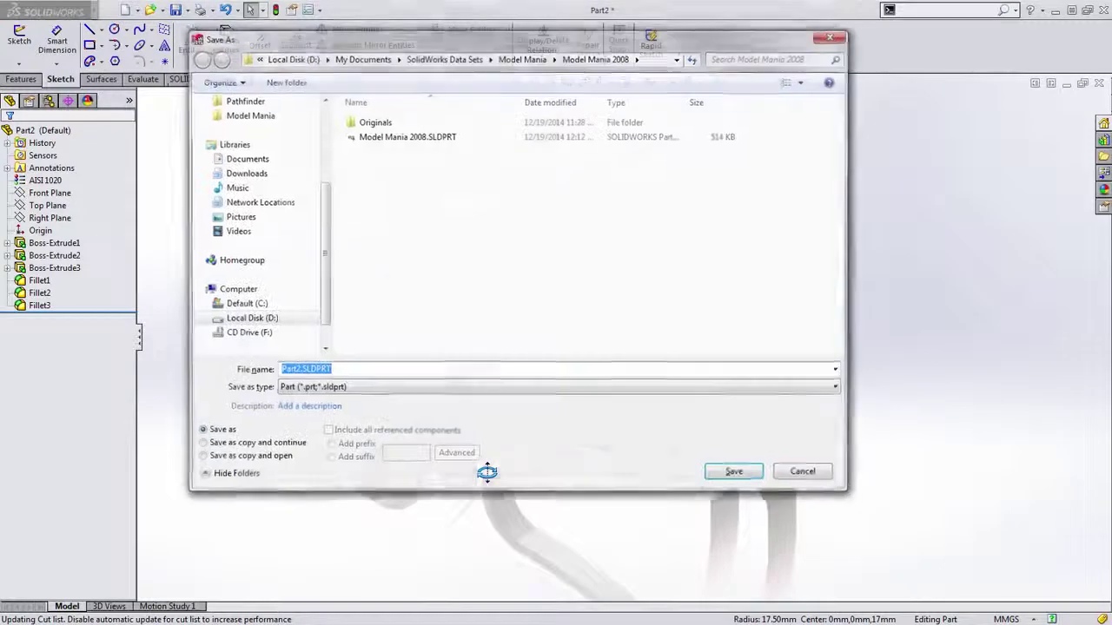
click(424, 141)
click(738, 475)
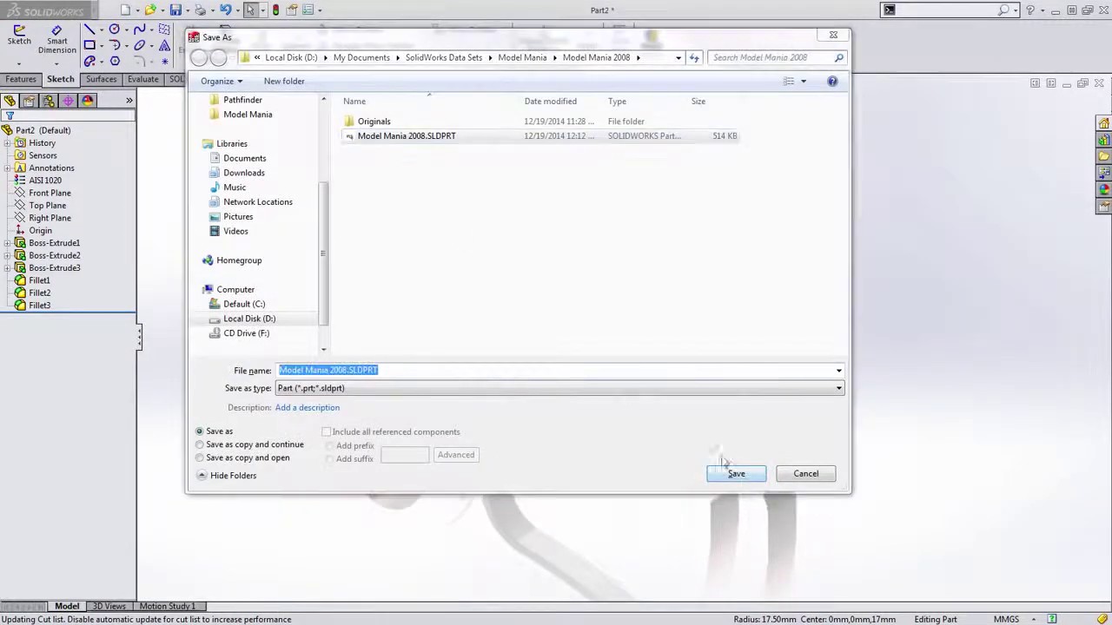
click(591, 321)
ctrl+middle_drag(621, 354, 648, 343)
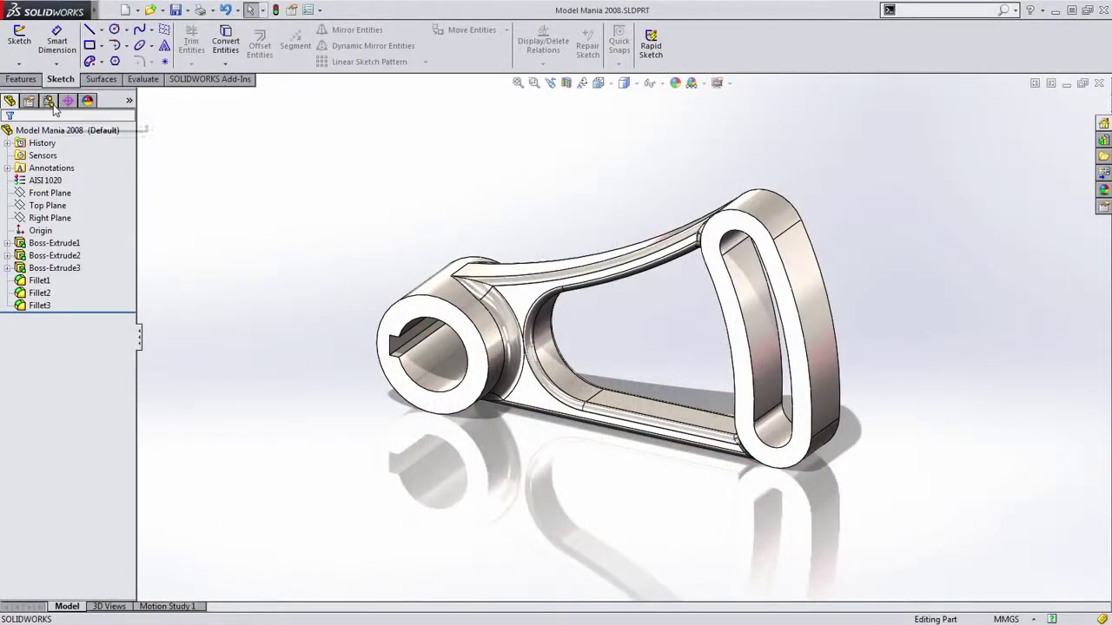
- Add a configuration named PHASE 2 to the part, without linking display states to configurations
click(49, 100)
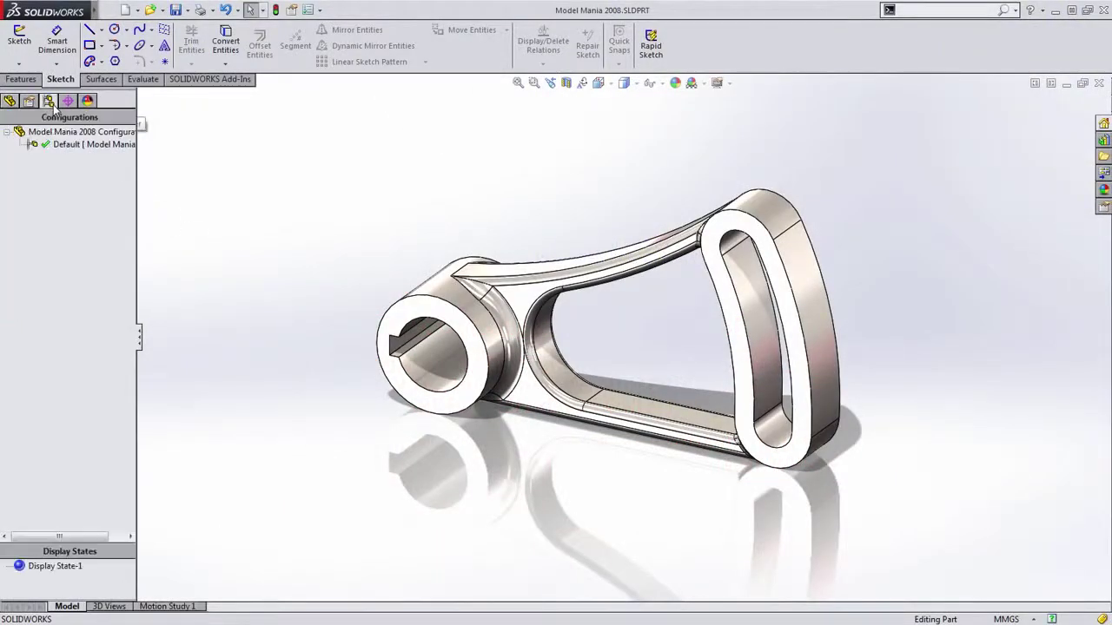
right_click(51, 180)
click(68, 185)
text(P)
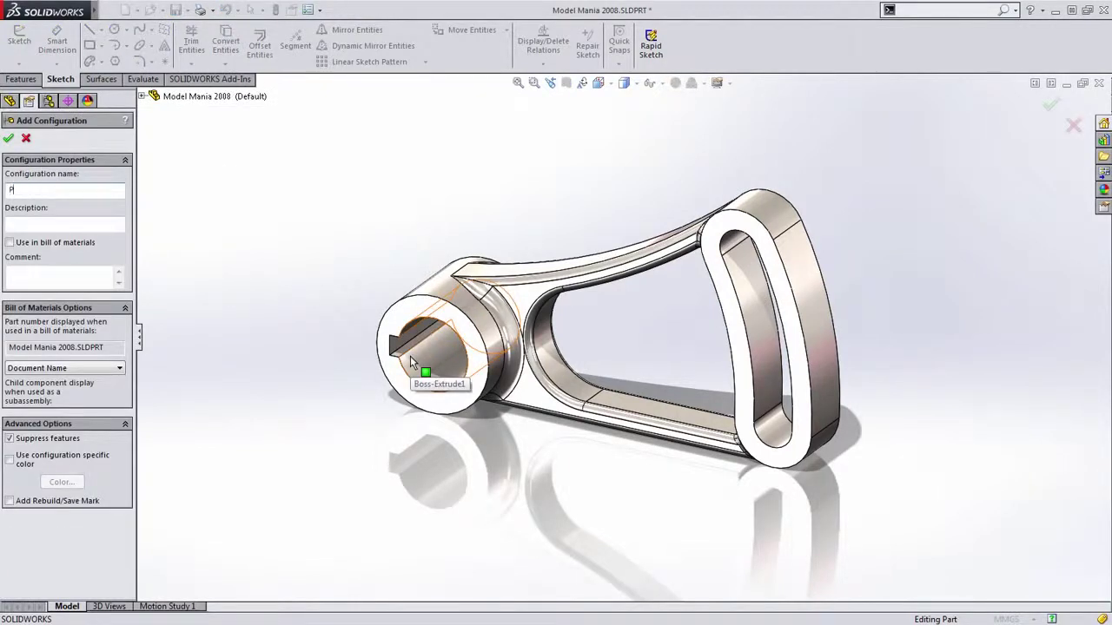
text(HASE 2)
key(Return)
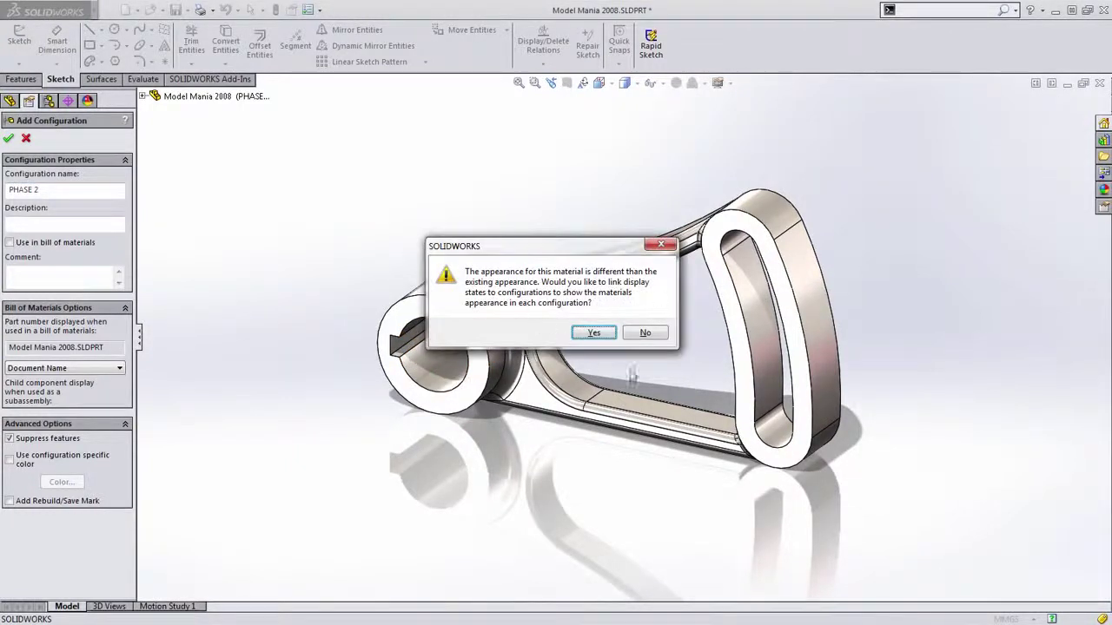
click(653, 336)
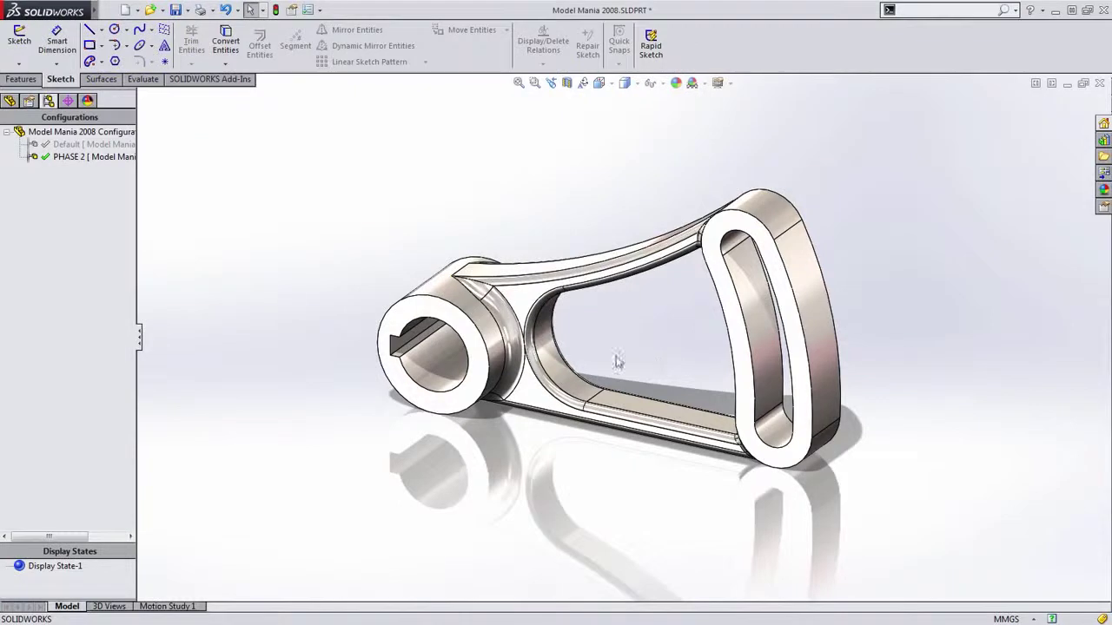
- Set the width of the web's curved upper arm to 14 mm and rebuild the part
click(10, 101)
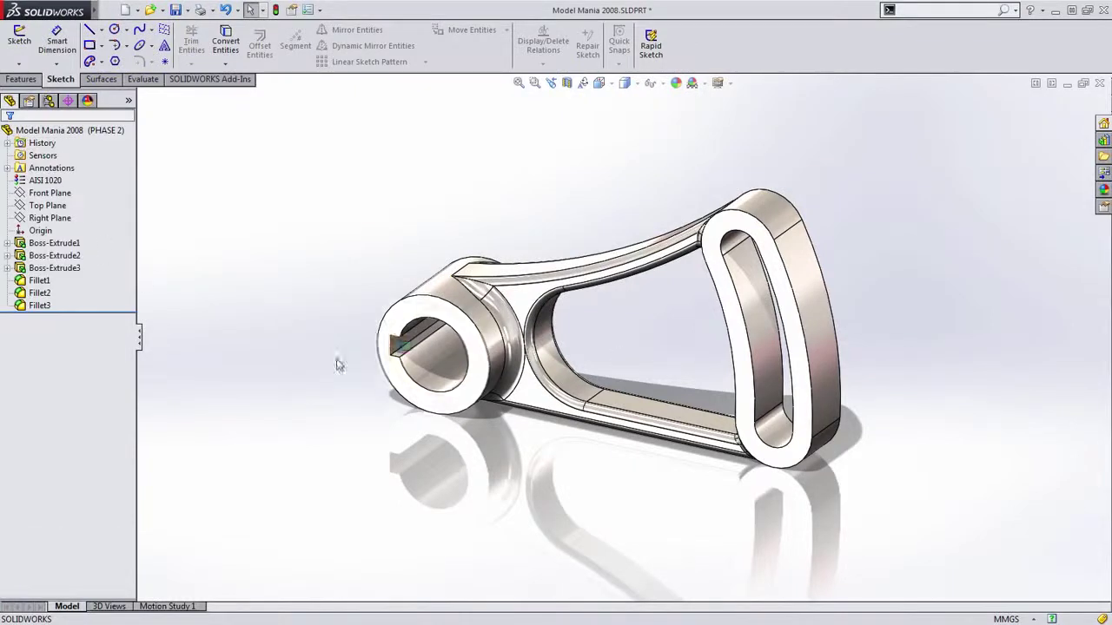
middle_drag(527, 451, 614, 462)
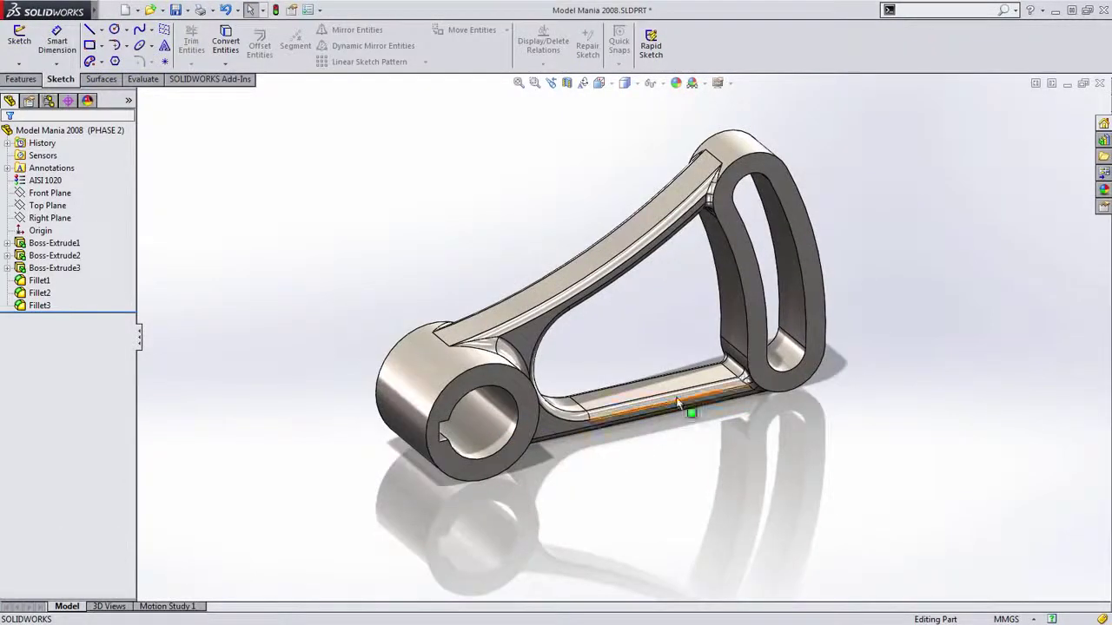
click(686, 392)
middle_drag(828, 436, 800, 427)
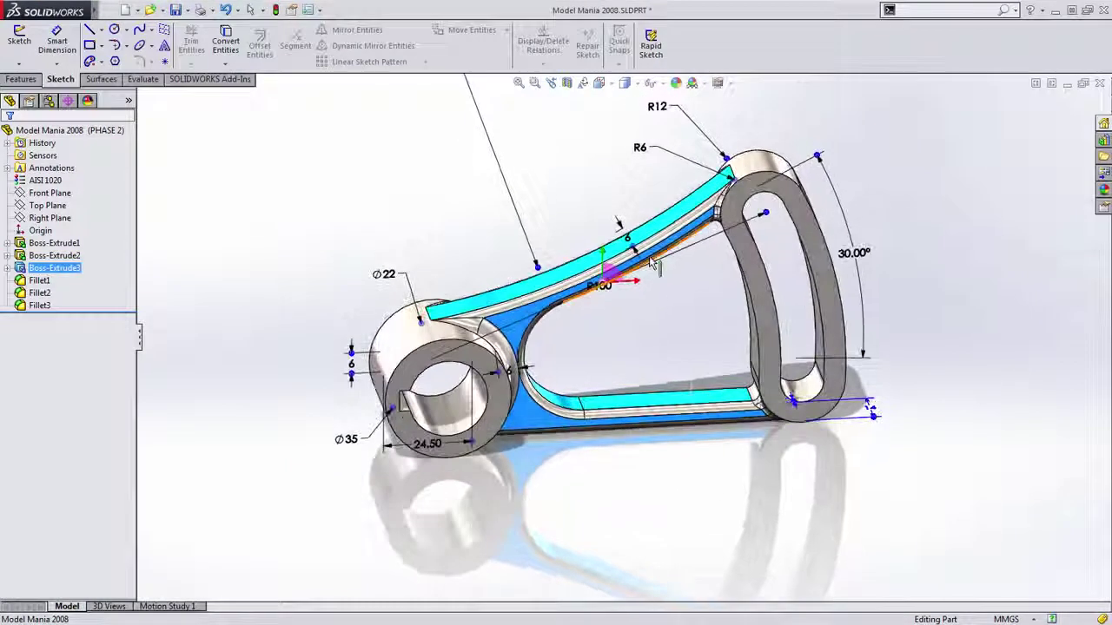
scroll(621, 252, down, 2)
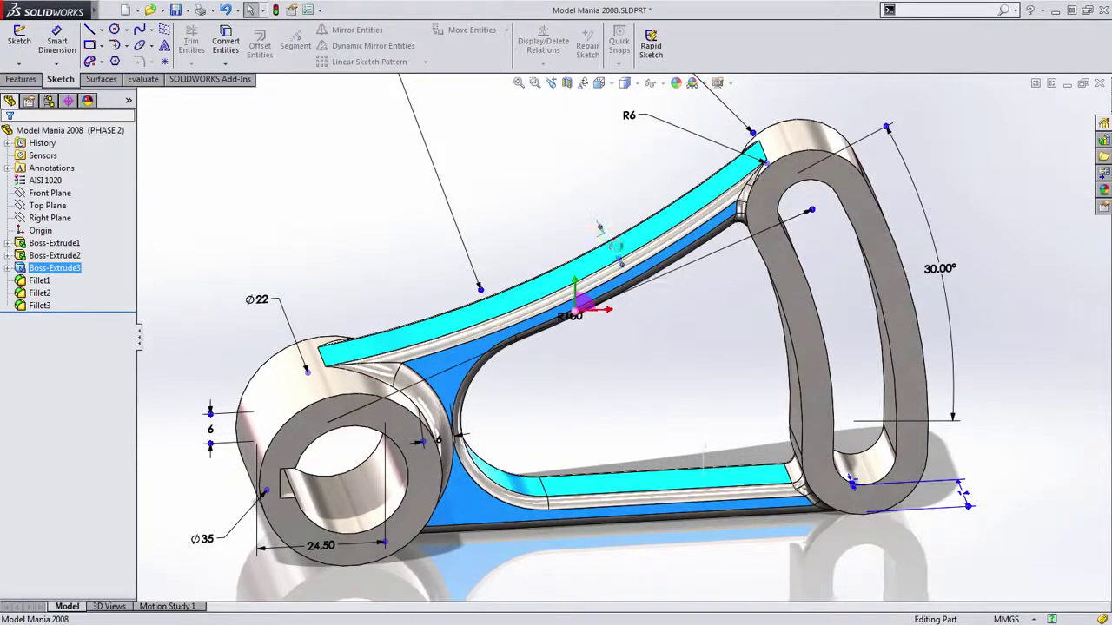
double_click(619, 252)
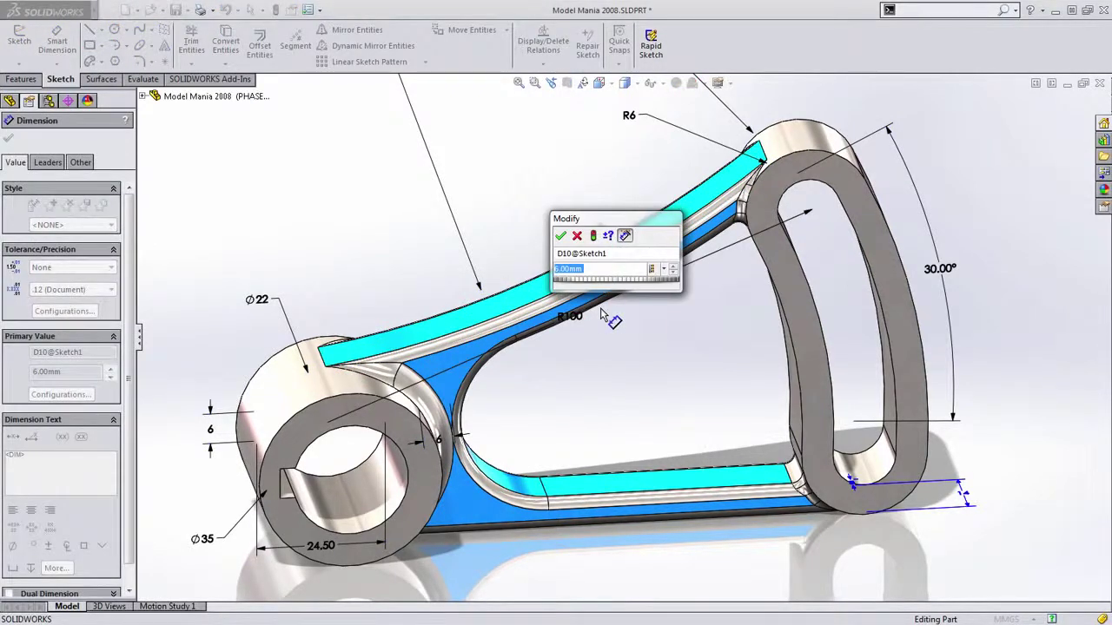
text(14)
key(Return)
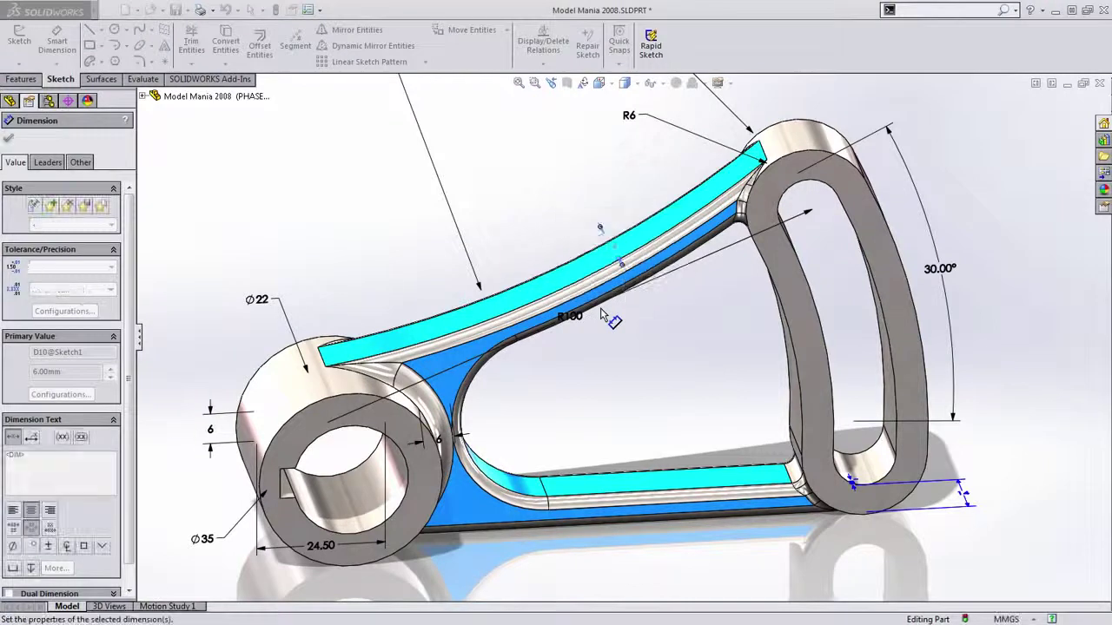
click(714, 354)
scroll(714, 355, up, 2)
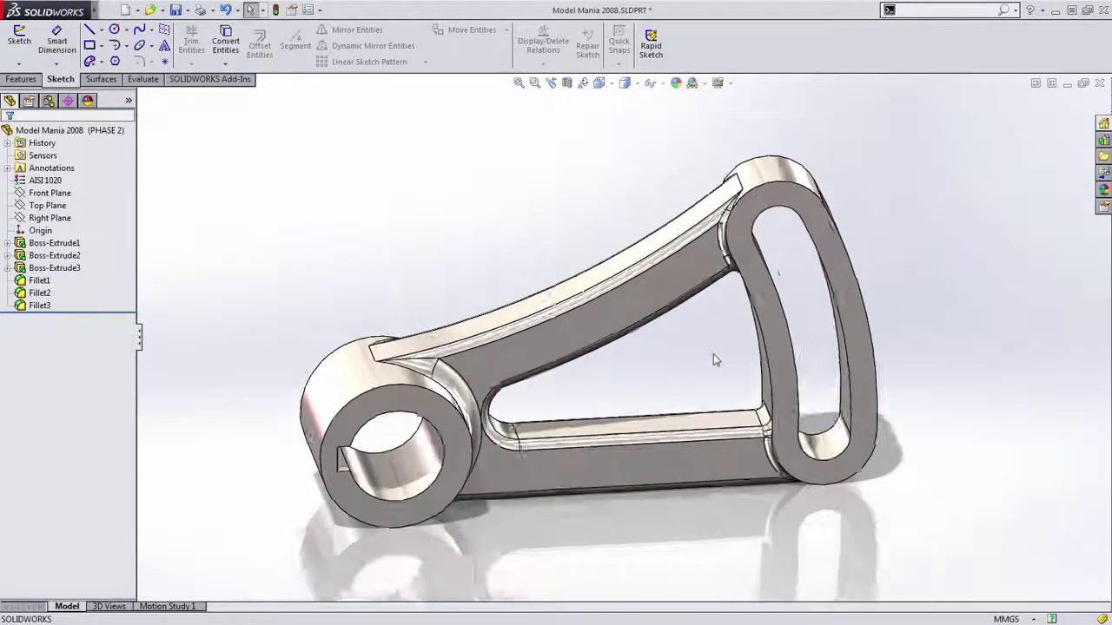
ctrl+middle_drag(714, 354, 733, 343)
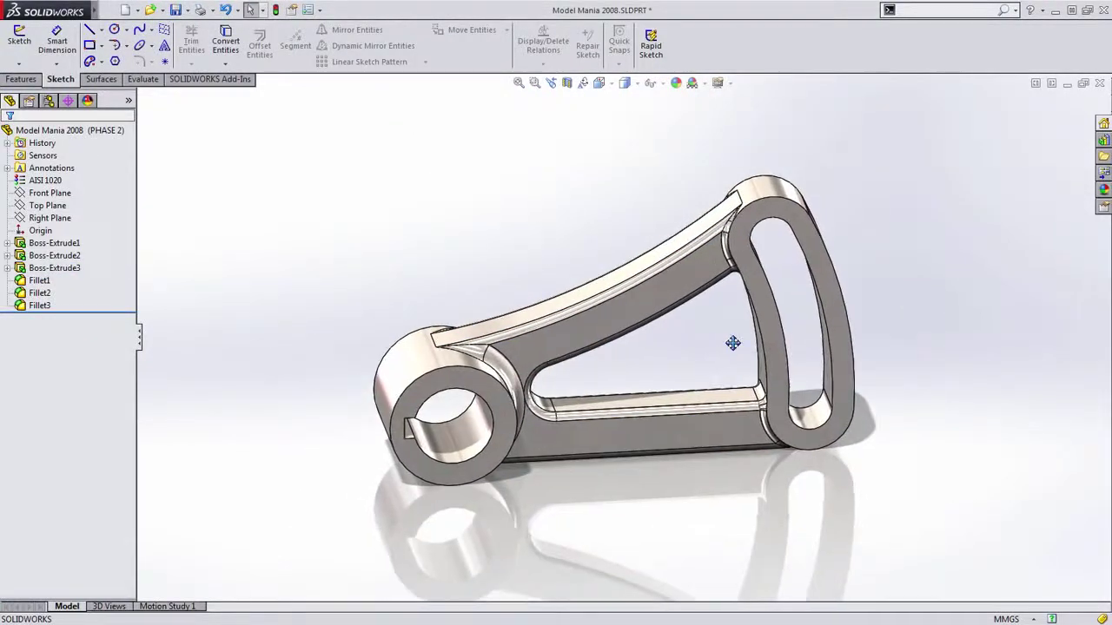
- Activate the Default configuration and set the web's curved upper arm width back to 6 mm for this configuration only
click(48, 101)
double_click(88, 146)
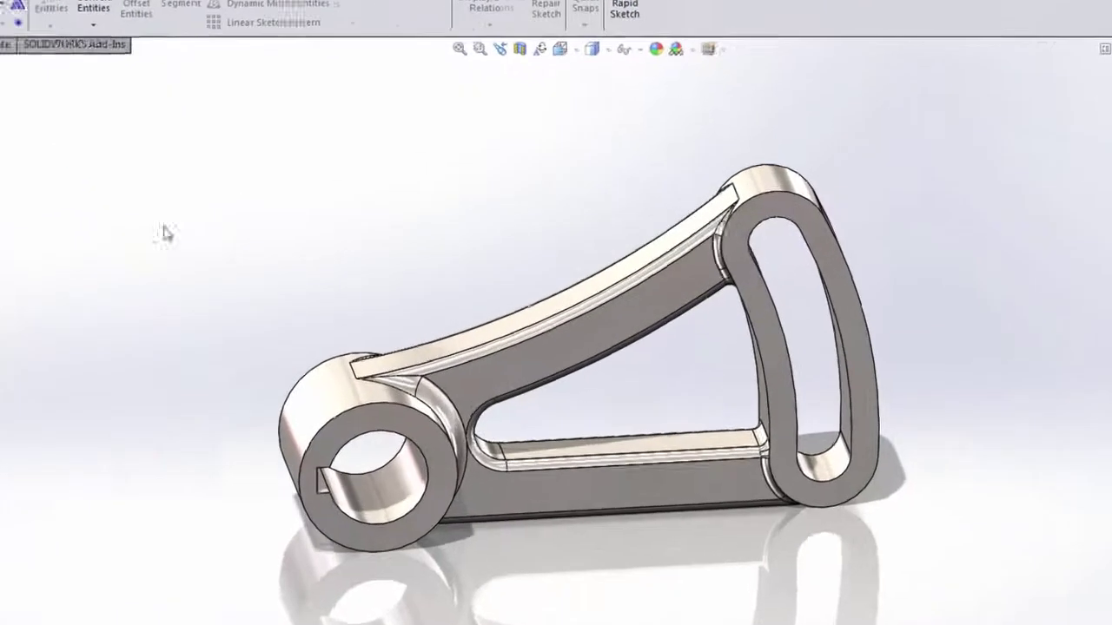
double_click(618, 335)
double_click(579, 346)
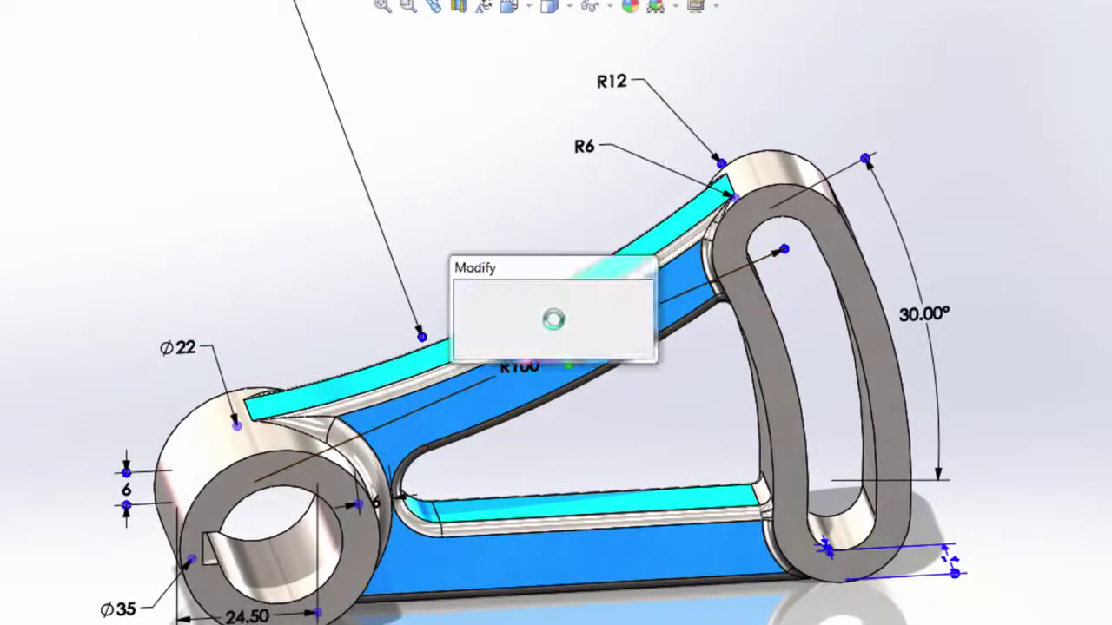
click(628, 357)
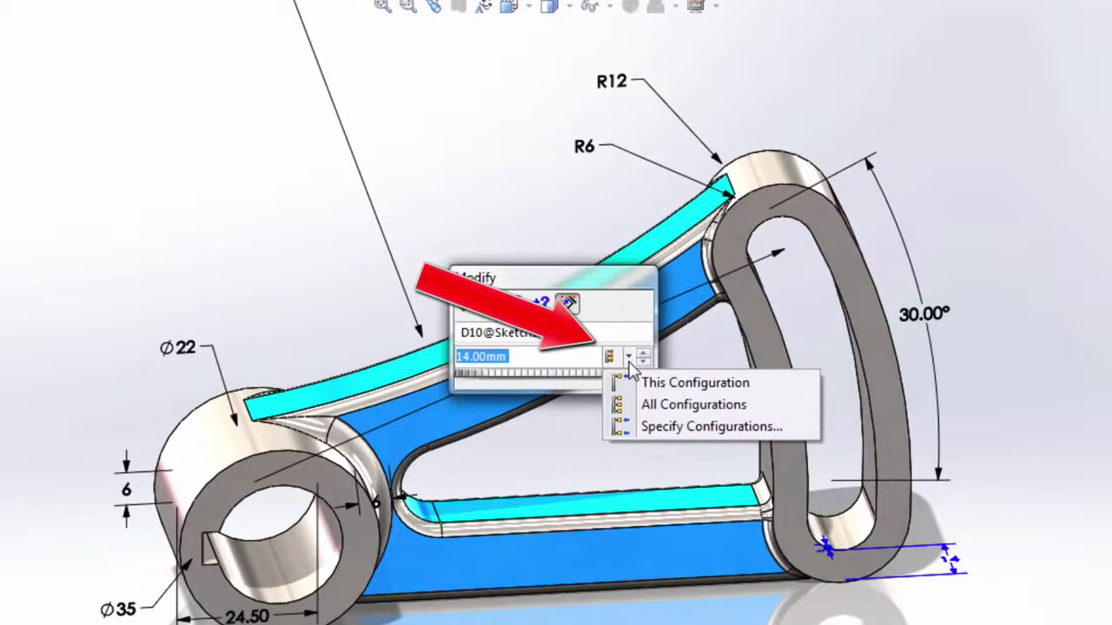
click(693, 389)
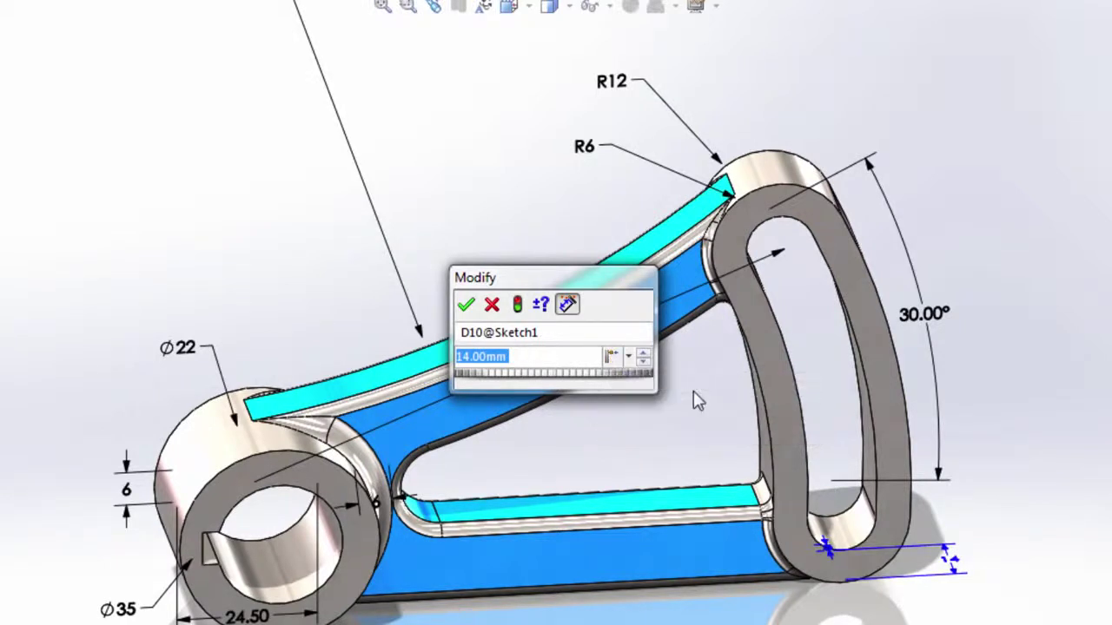
key(Return)
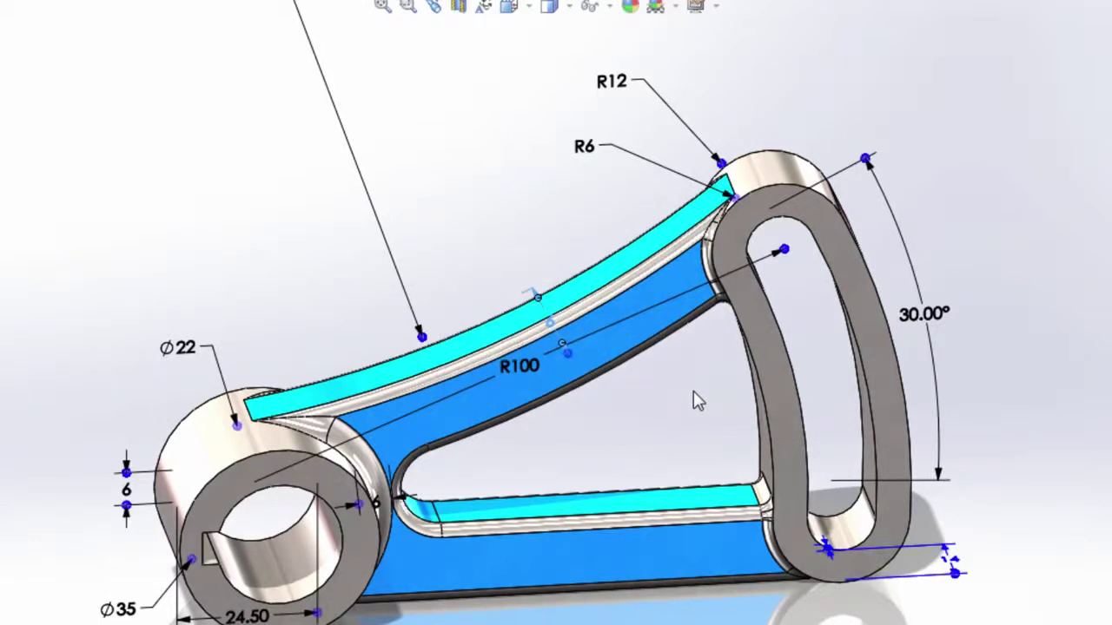
key(ctrl+b)
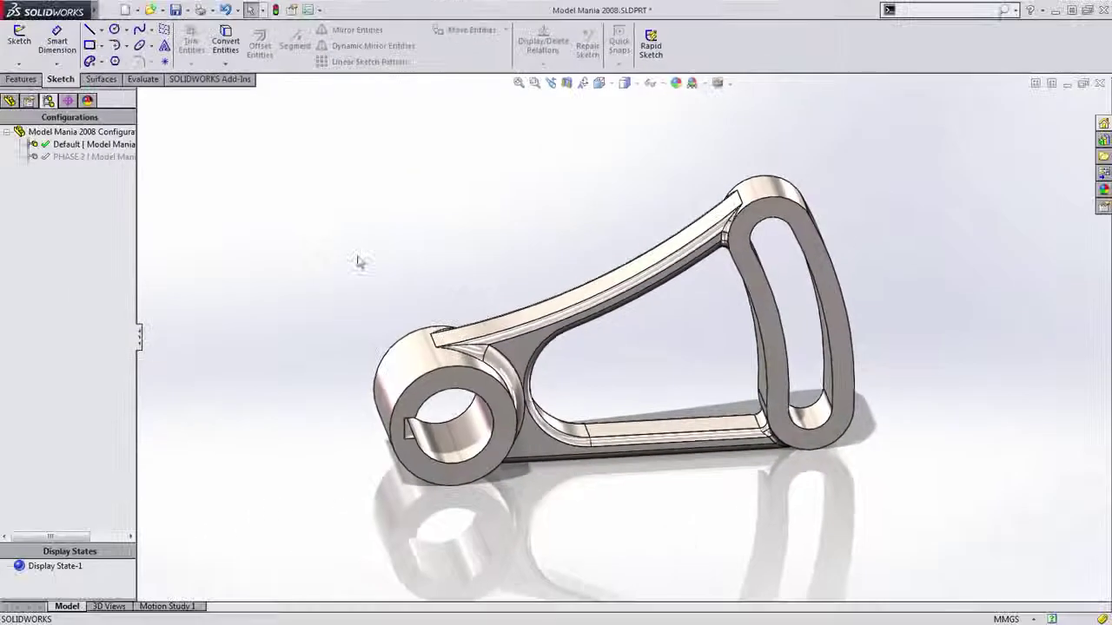
- Activate the PHASE 2 configuration and set the web's extrusion depth to 8 mm for this configuration only
double_click(87, 157)
middle_drag(401, 284, 530, 391)
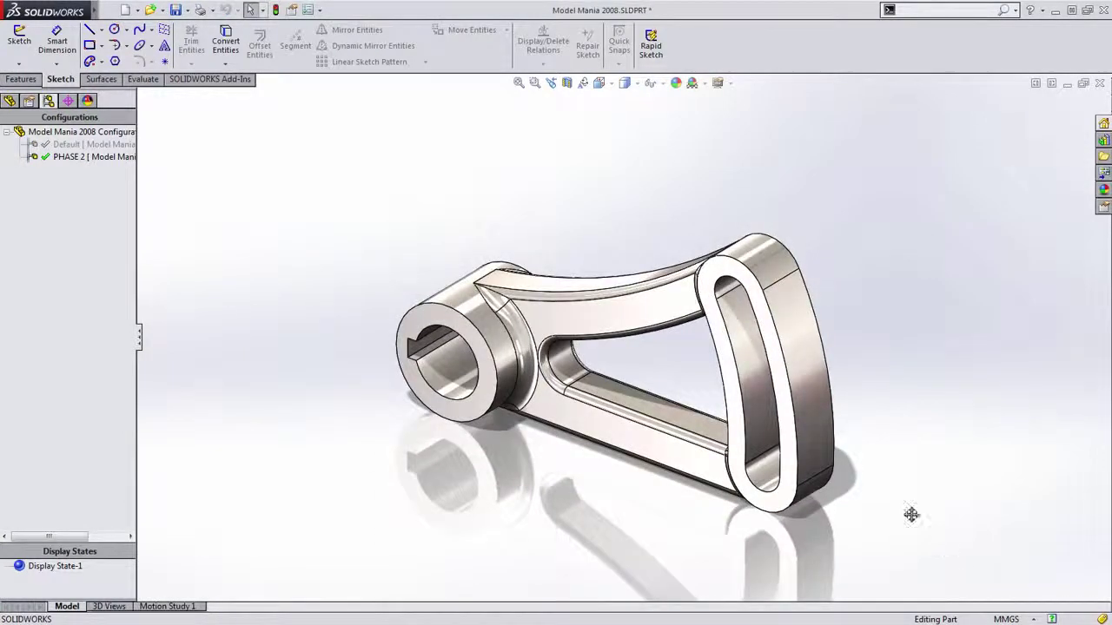
ctrl+middle_drag(937, 533, 866, 466)
scroll(768, 433, down, 1)
double_click(605, 350)
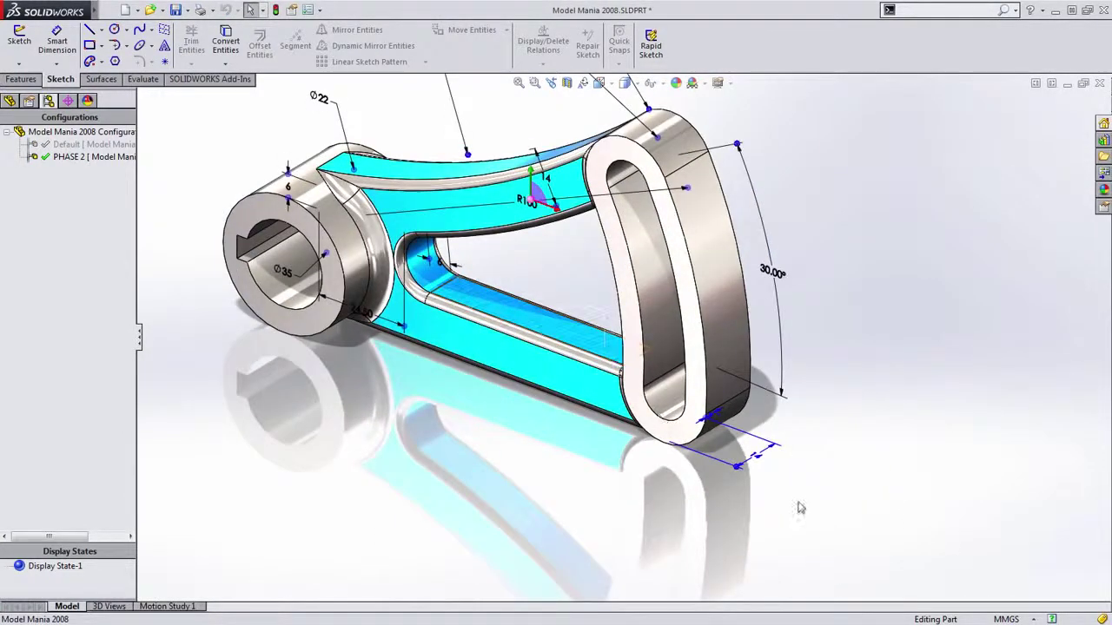
double_click(747, 453)
click(806, 483)
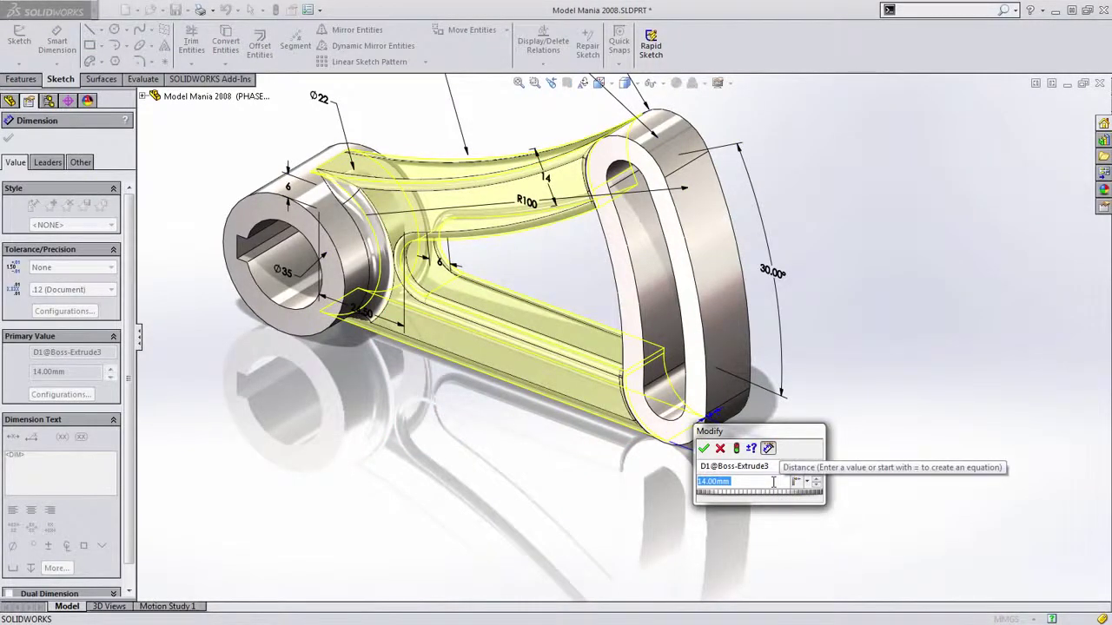
text(8)
key(Return)
- Set the start offset of the web's extrusion to 6 mm for the PHASE 2 configuration only
scroll(706, 408, down, 3)
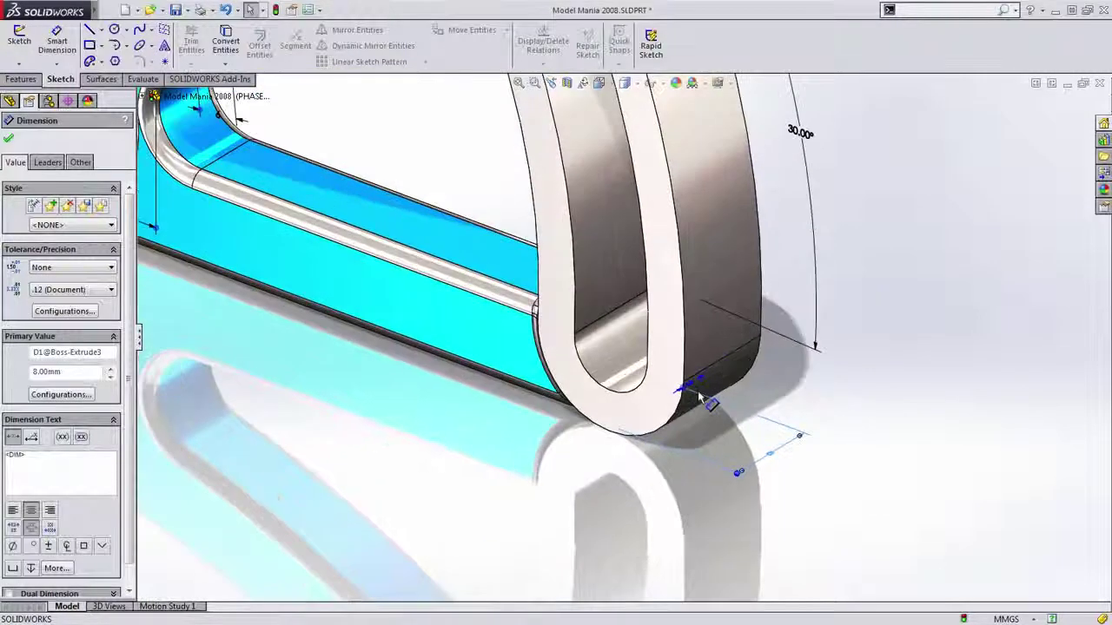
double_click(697, 393)
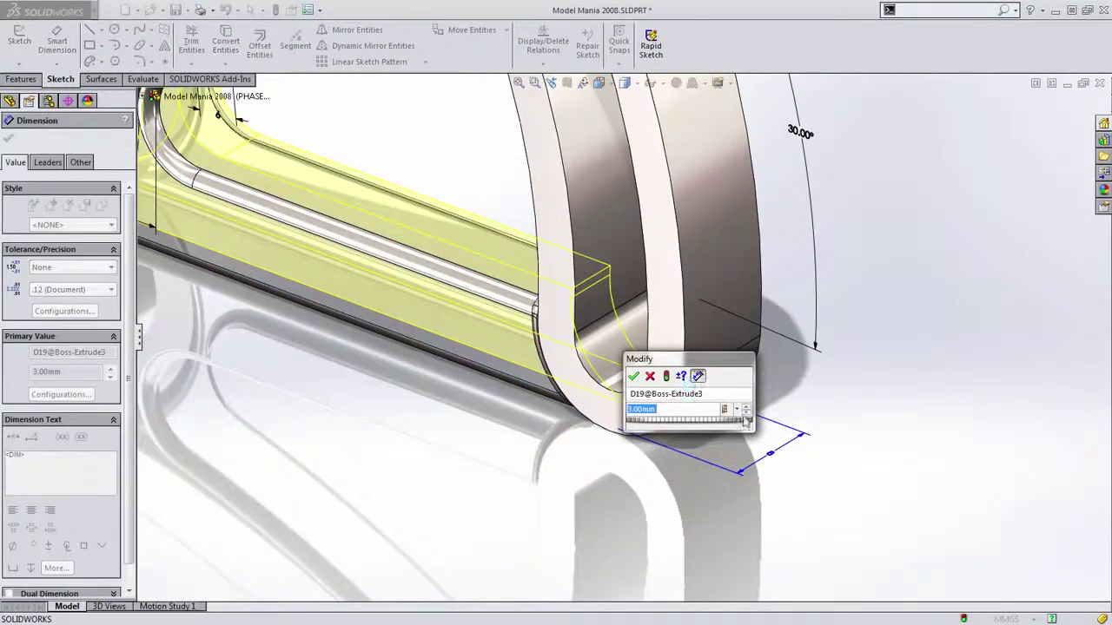
click(736, 410)
click(743, 427)
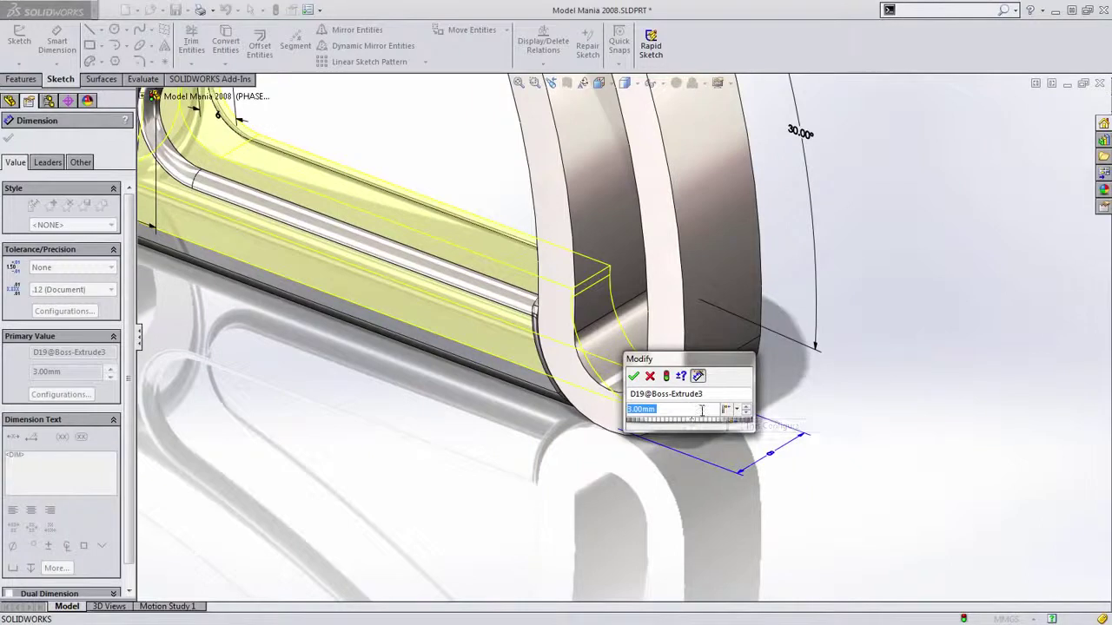
text(6)
key(Return)
click(823, 401)
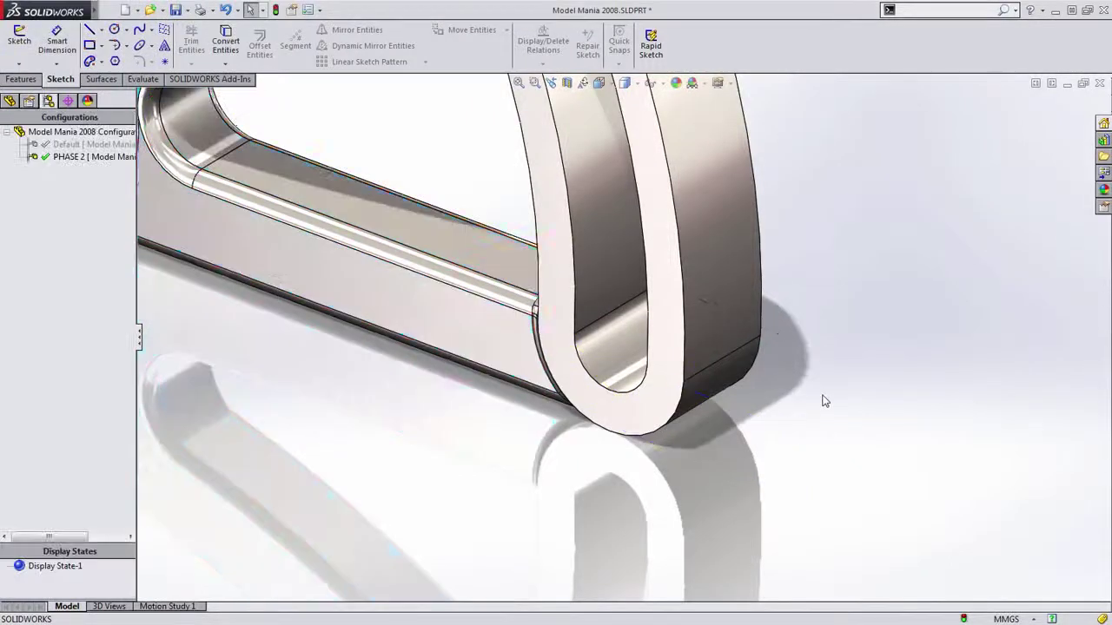
key(f)
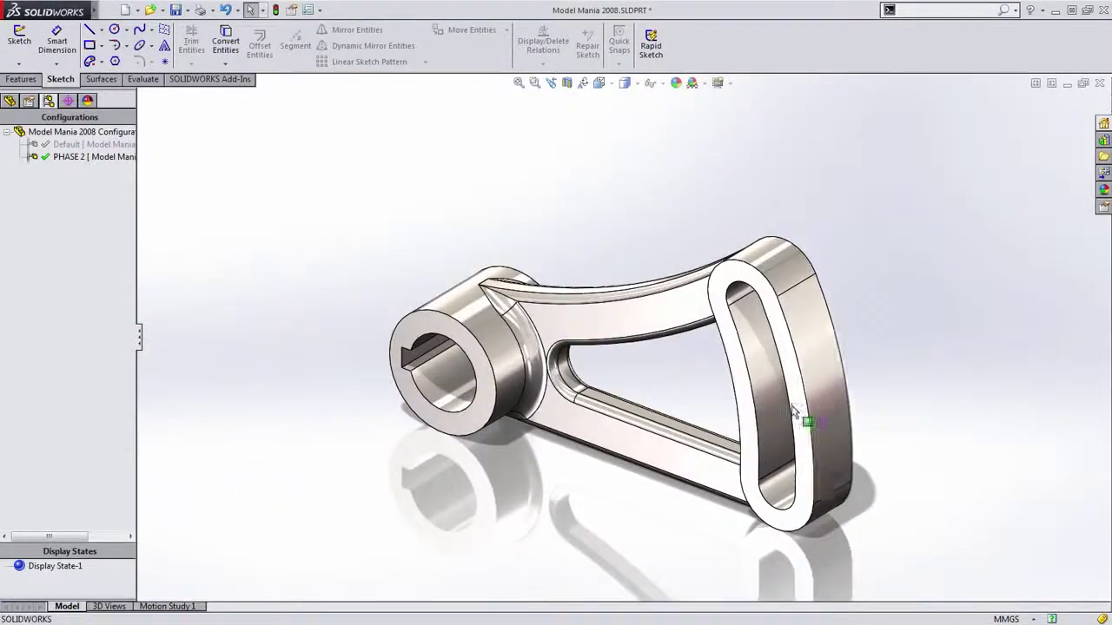
- Switch to the Default configuration and back to PHASE 2 to compare the web geometry of the two versions
scroll(671, 396, up, 2)
double_click(79, 144)
double_click(77, 157)
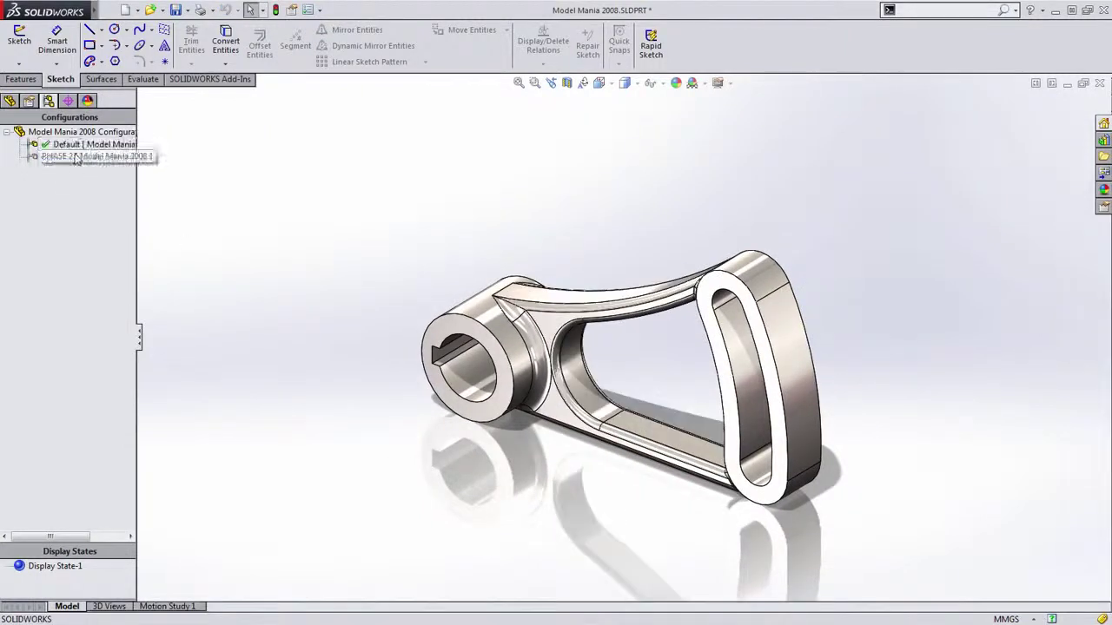
mouse_move(383, 317)
middle_down()
mouse_move(315, 298)
mouse_move(371, 311)
middle_up()
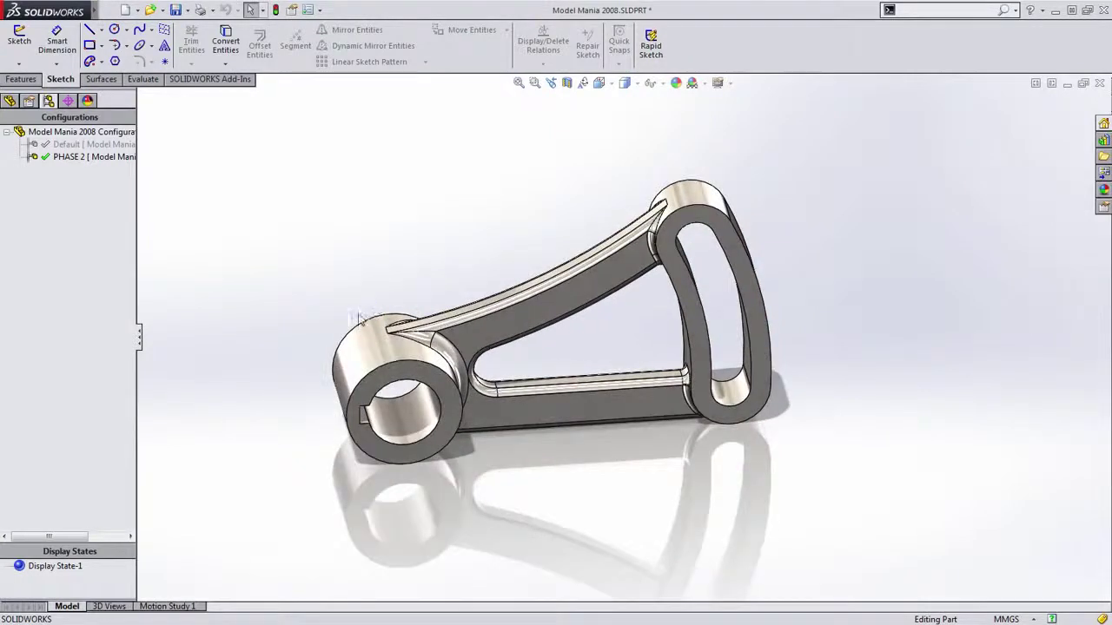
middle_drag(615, 379, 595, 353)
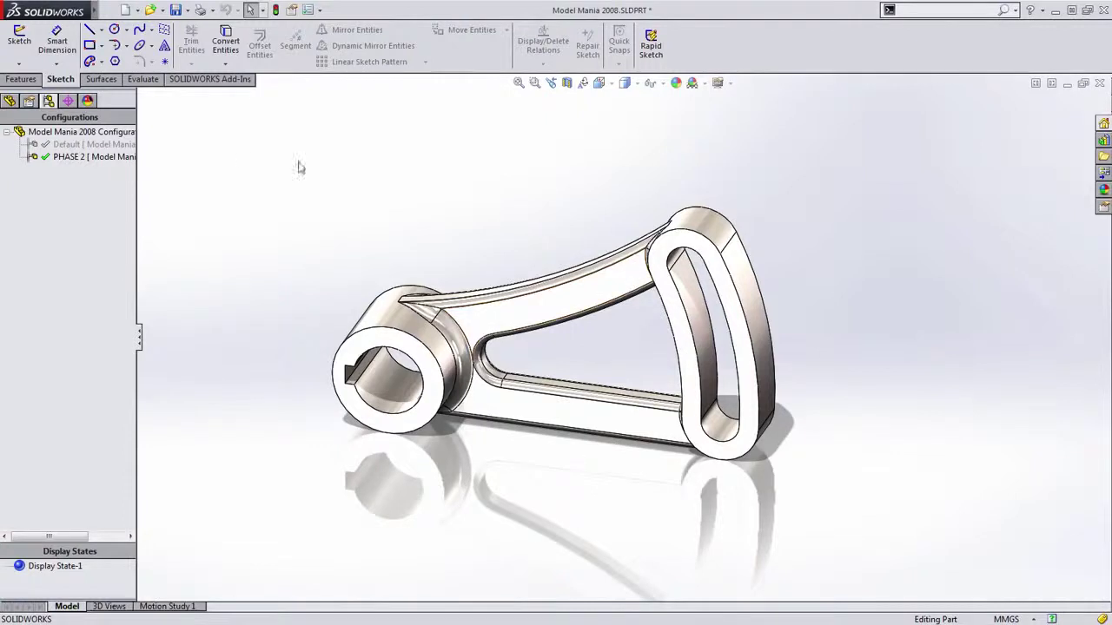
- Start a SimulationXpress study on the PHASE 2 configuration and apply a fixed fixture to the hub's cylindrical bore face
click(143, 79)
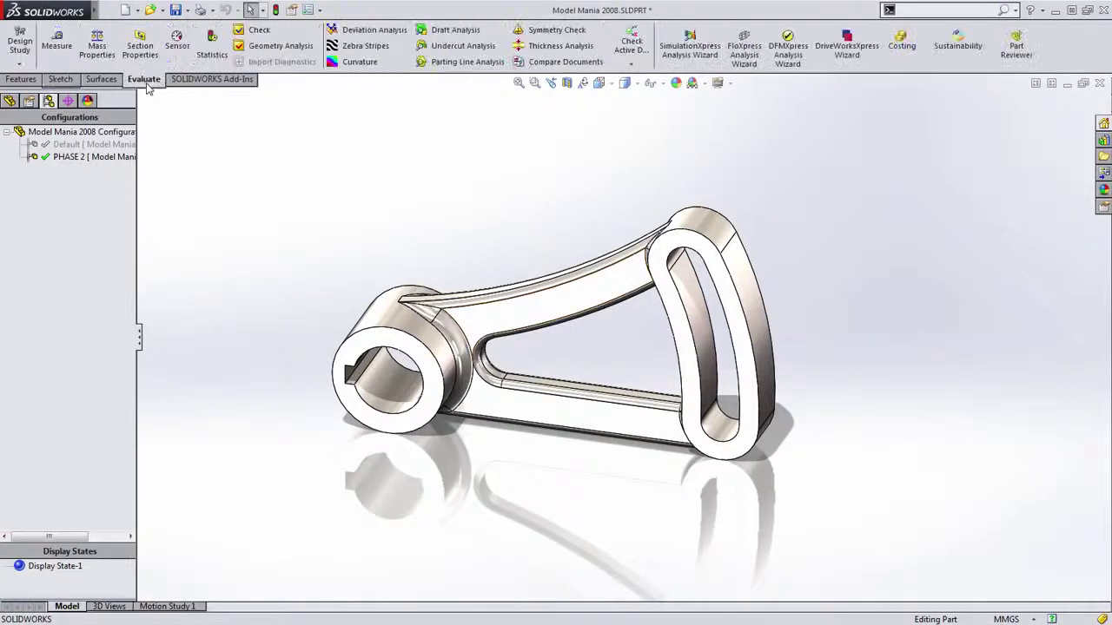
click(700, 64)
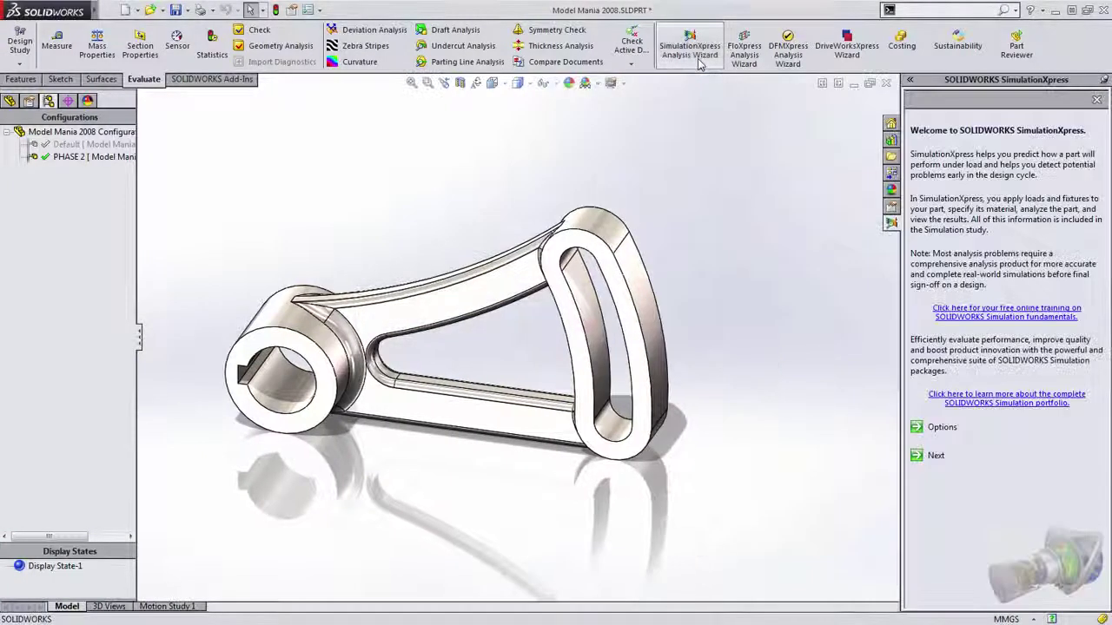
mouse_move(434, 465)
middle_down()
mouse_move(510, 459)
mouse_move(519, 468)
middle_up()
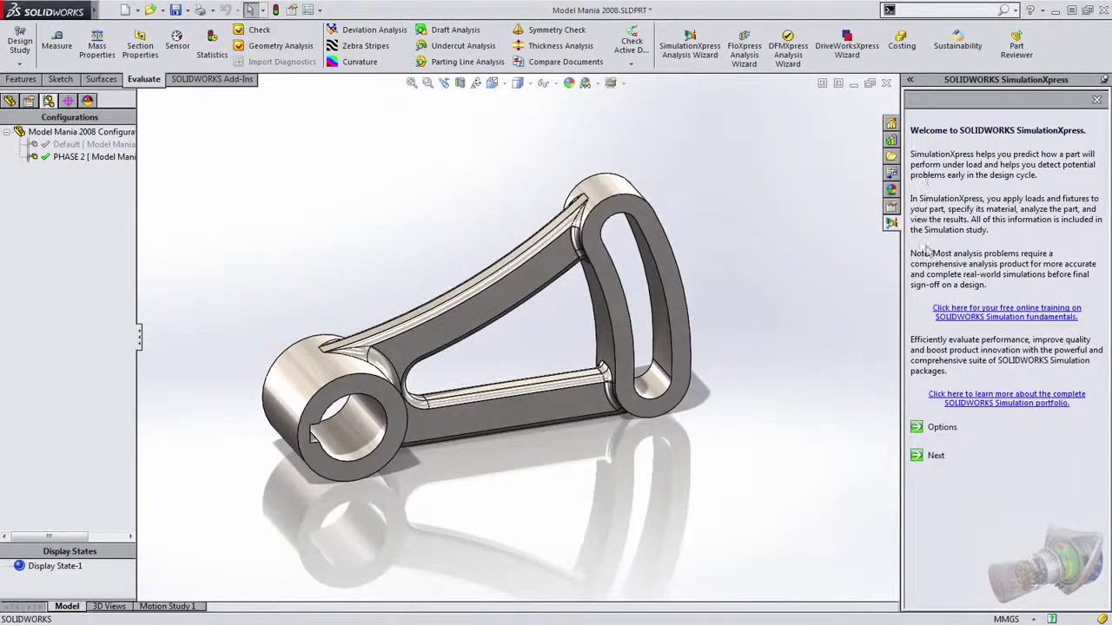
click(935, 457)
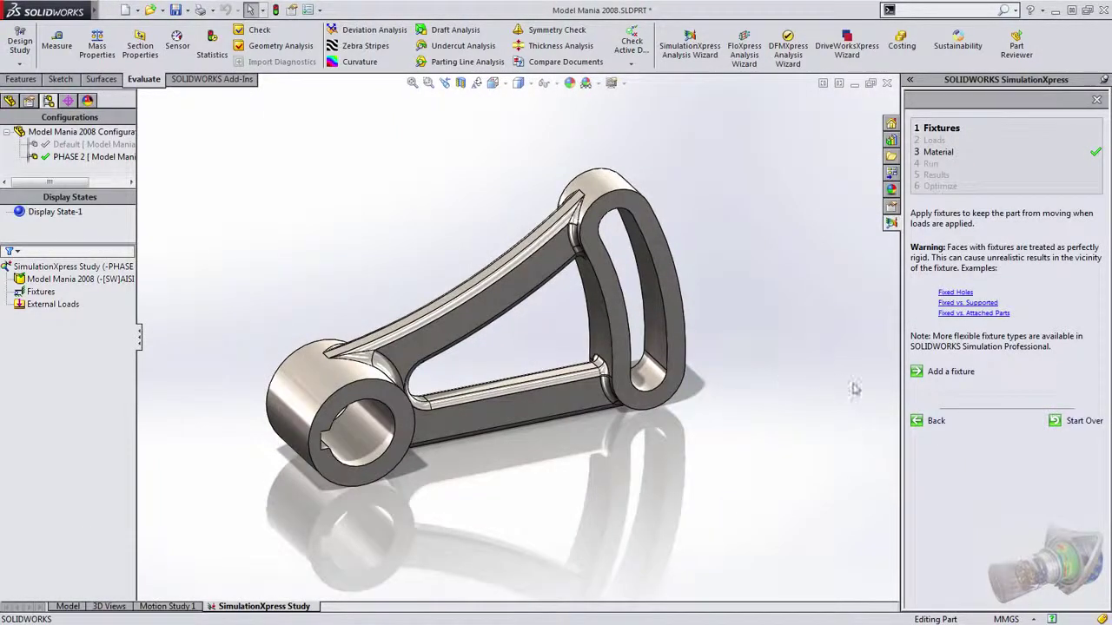
click(946, 372)
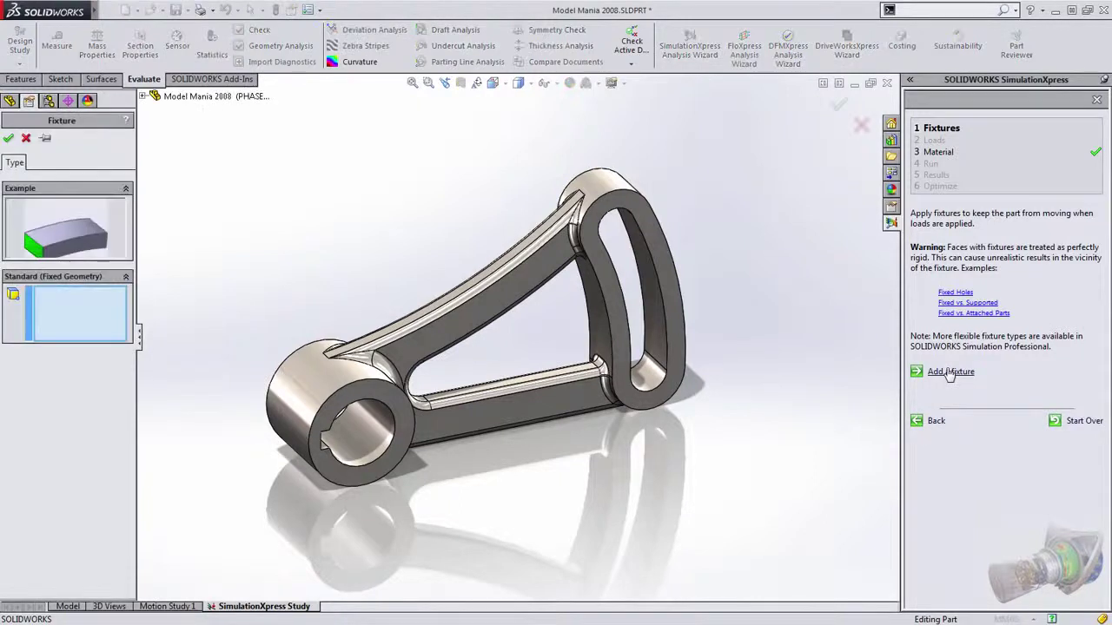
click(368, 432)
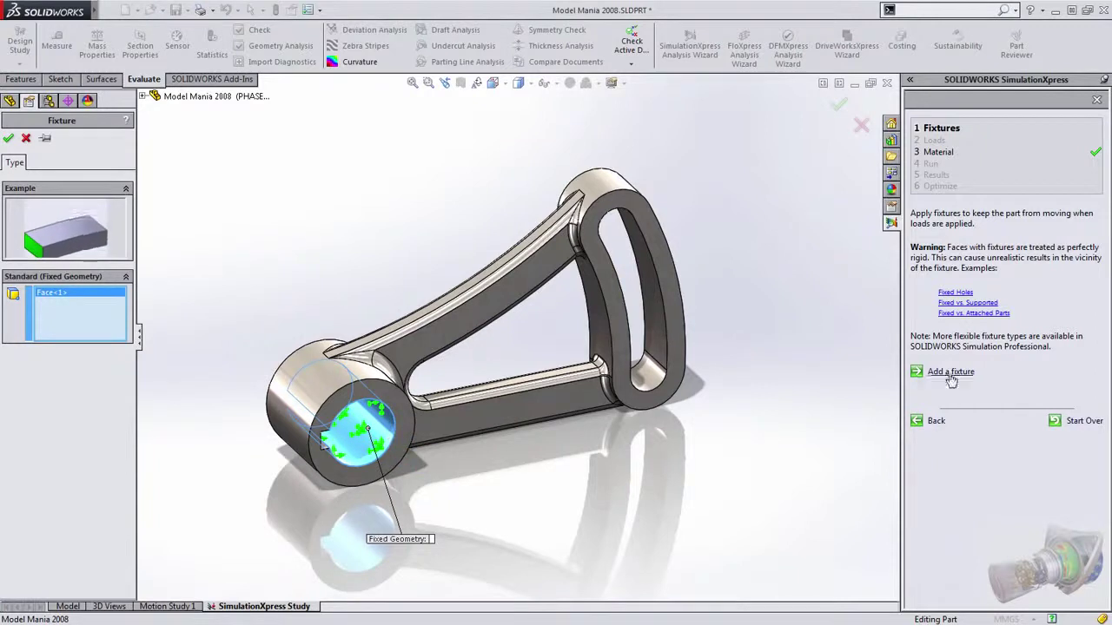
click(9, 139)
click(934, 430)
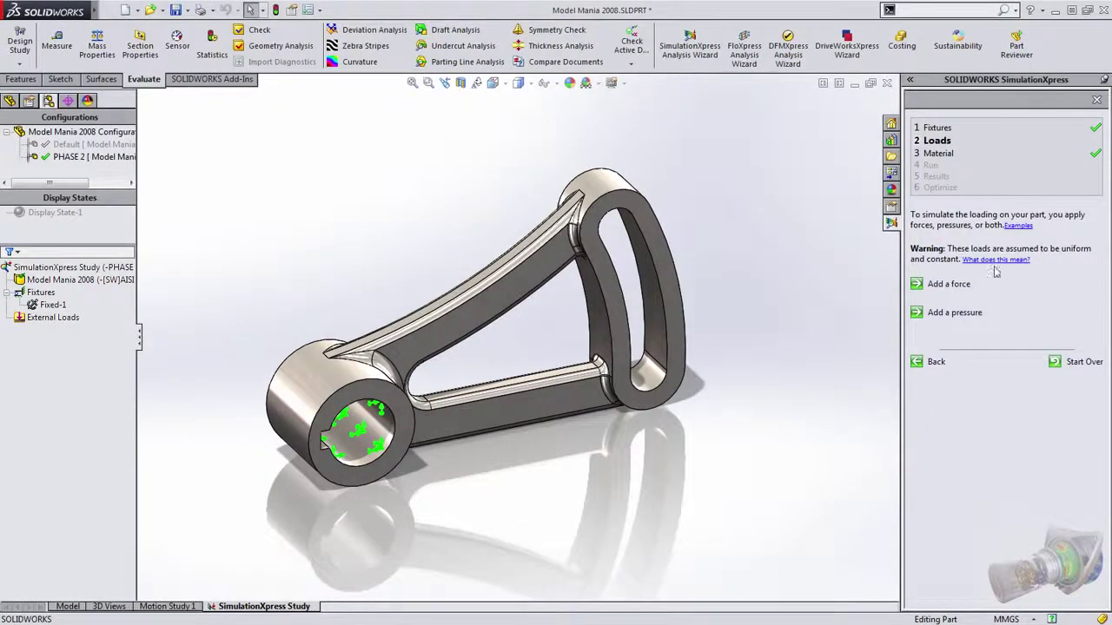
- Apply a 400 N force normal to the flat front face of the curved slot end
click(947, 287)
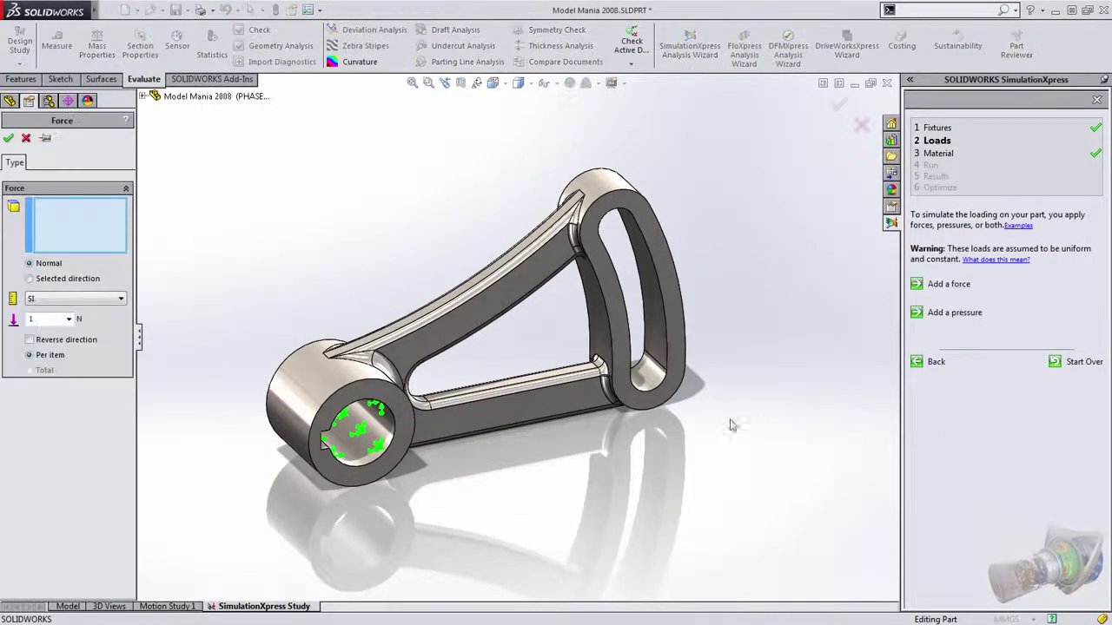
click(640, 219)
double_click(54, 317)
text(400)
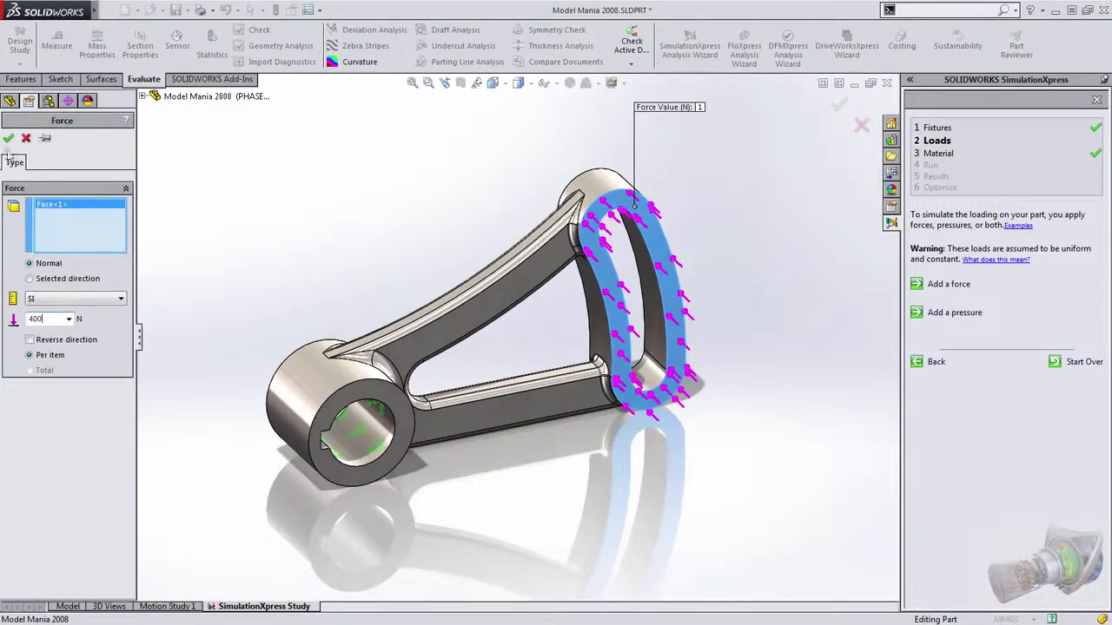
click(9, 139)
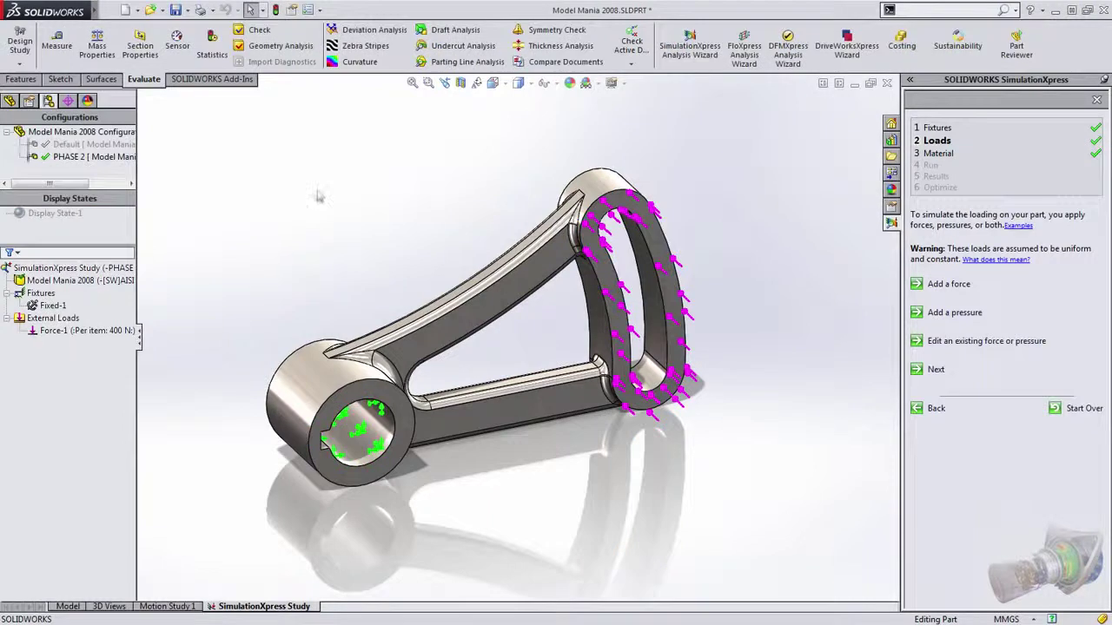
- Keep AISI 1020 as the study material, run the simulation and accept the deformation to reach the results
click(935, 370)
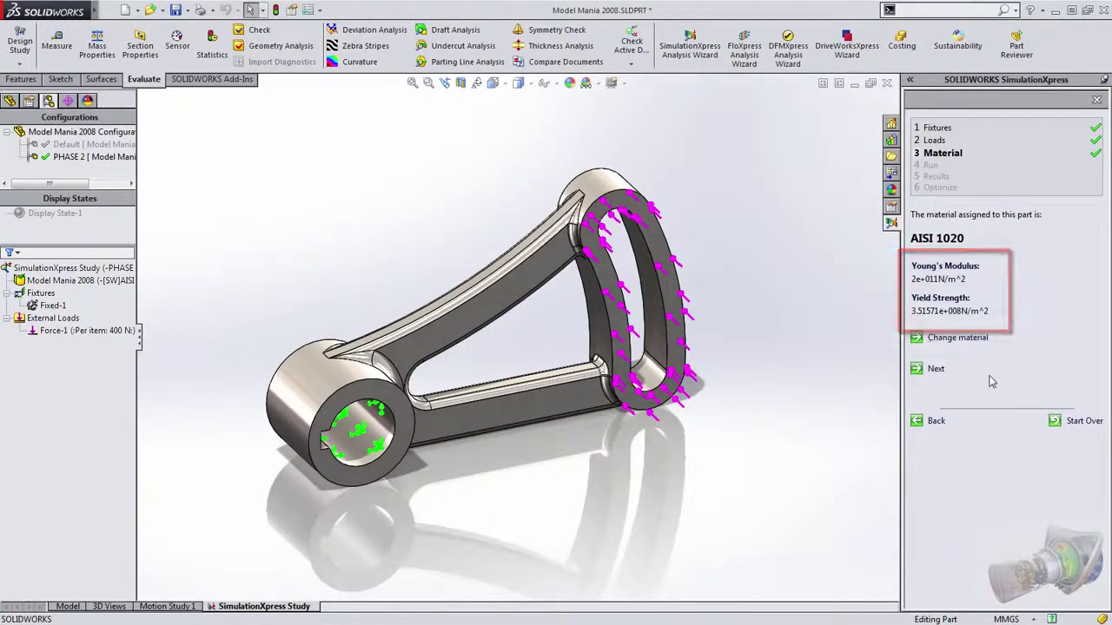
click(936, 370)
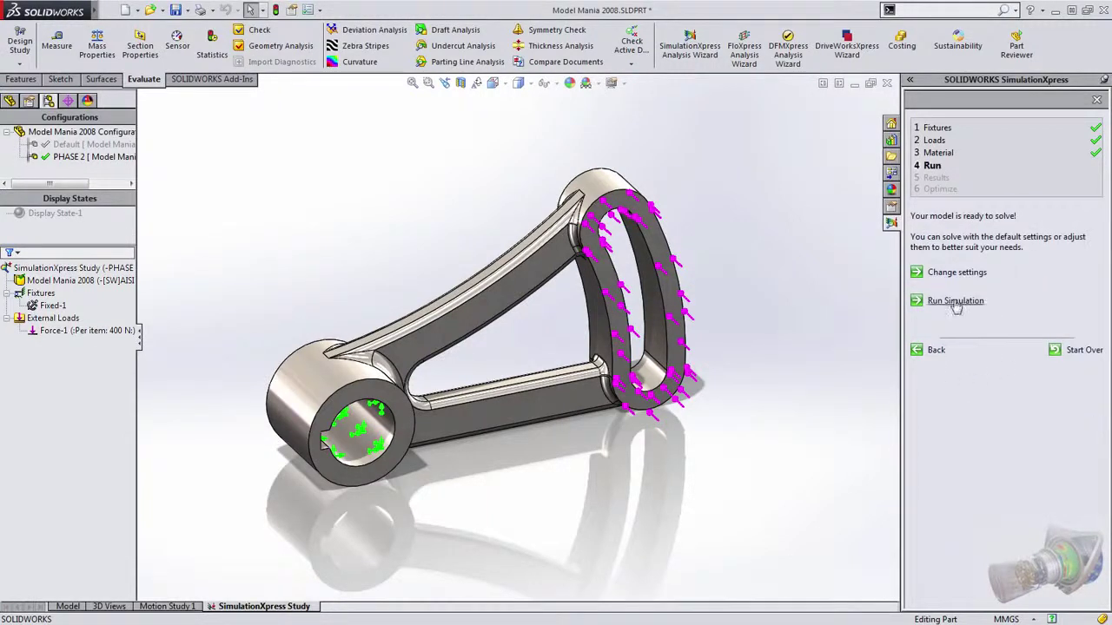
click(956, 302)
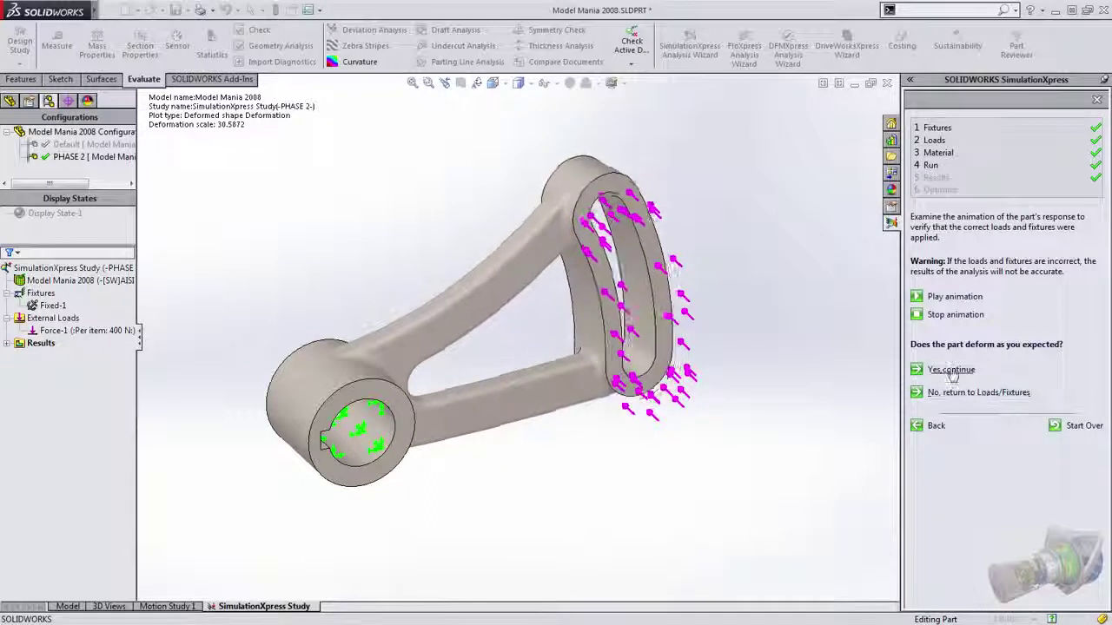
click(951, 370)
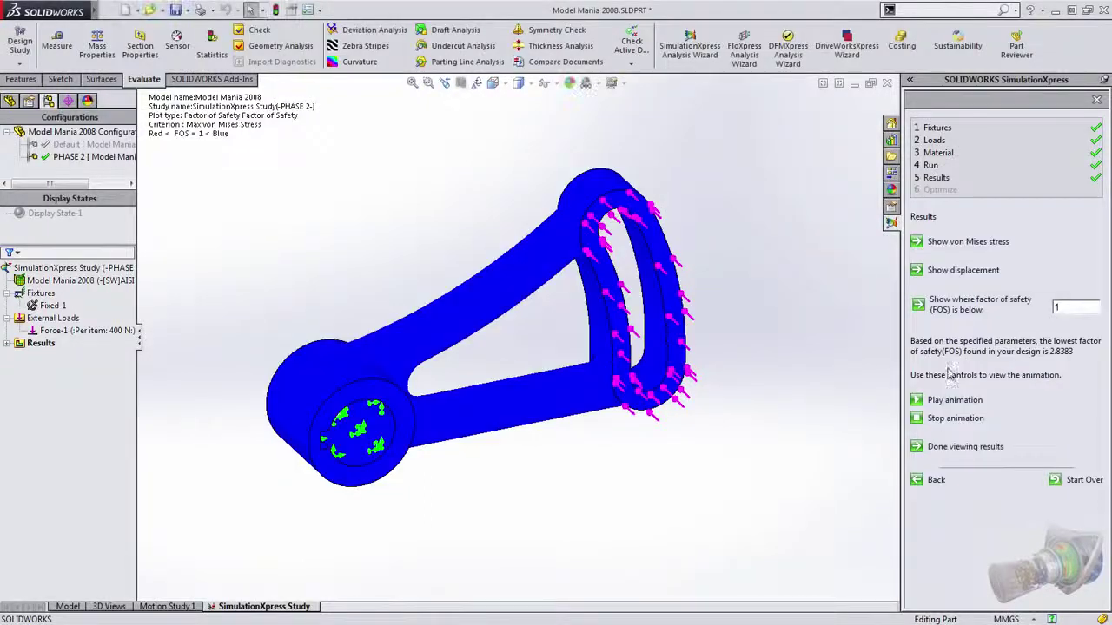
- Show the von Mises stress plot and examine the stress around the inner corners of the web near the hub
mouse_move(770, 318)
middle_down()
mouse_move(759, 322)
mouse_move(774, 317)
middle_up()
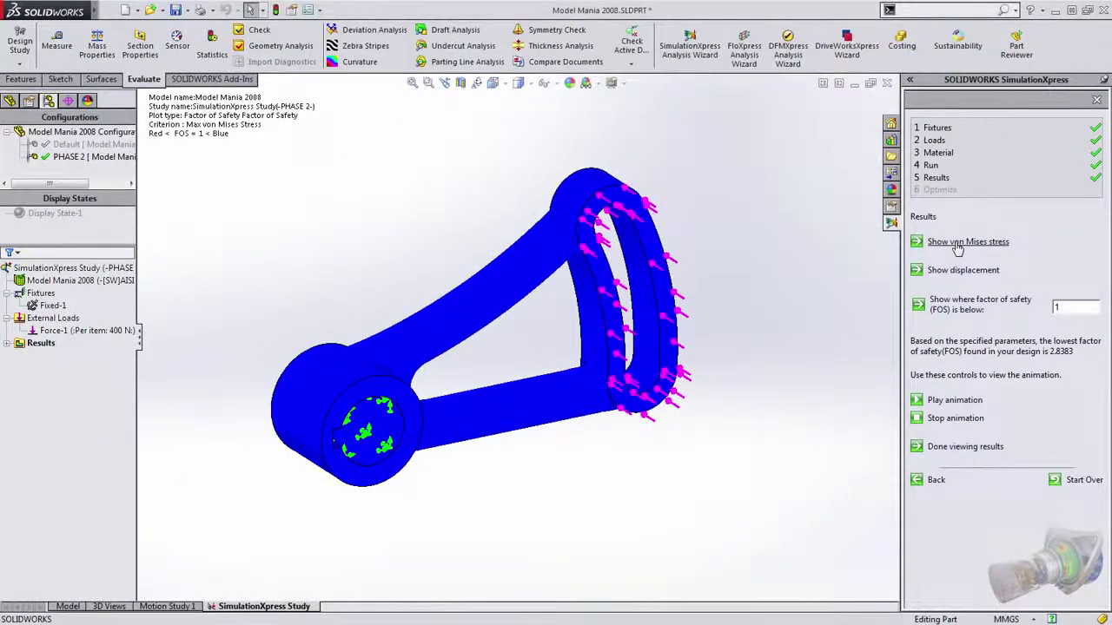
click(958, 243)
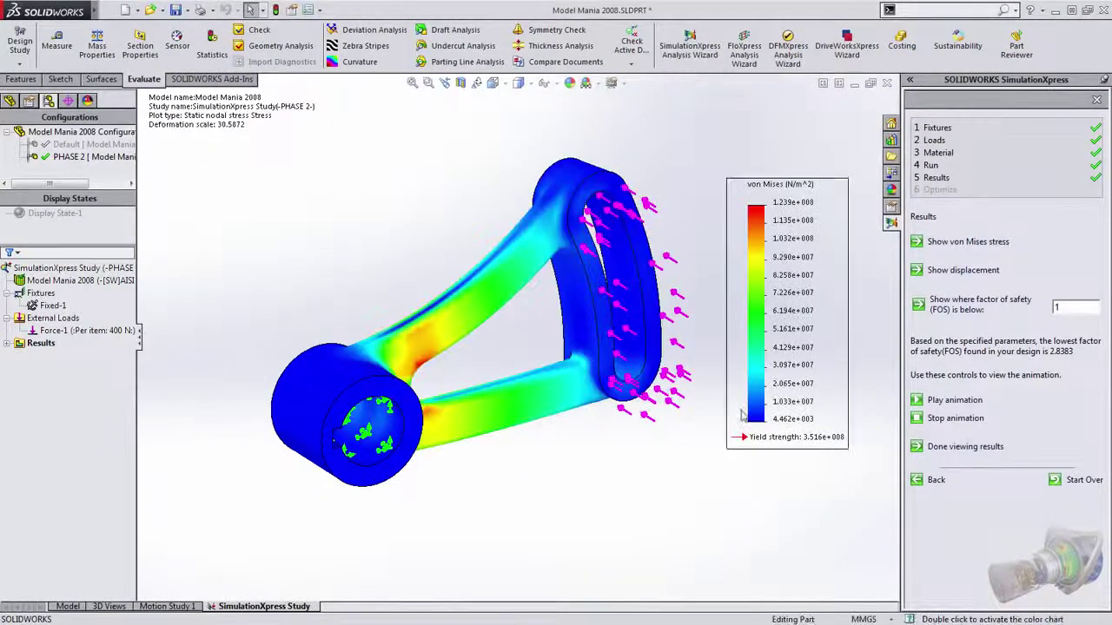
middle_drag(640, 436, 594, 420)
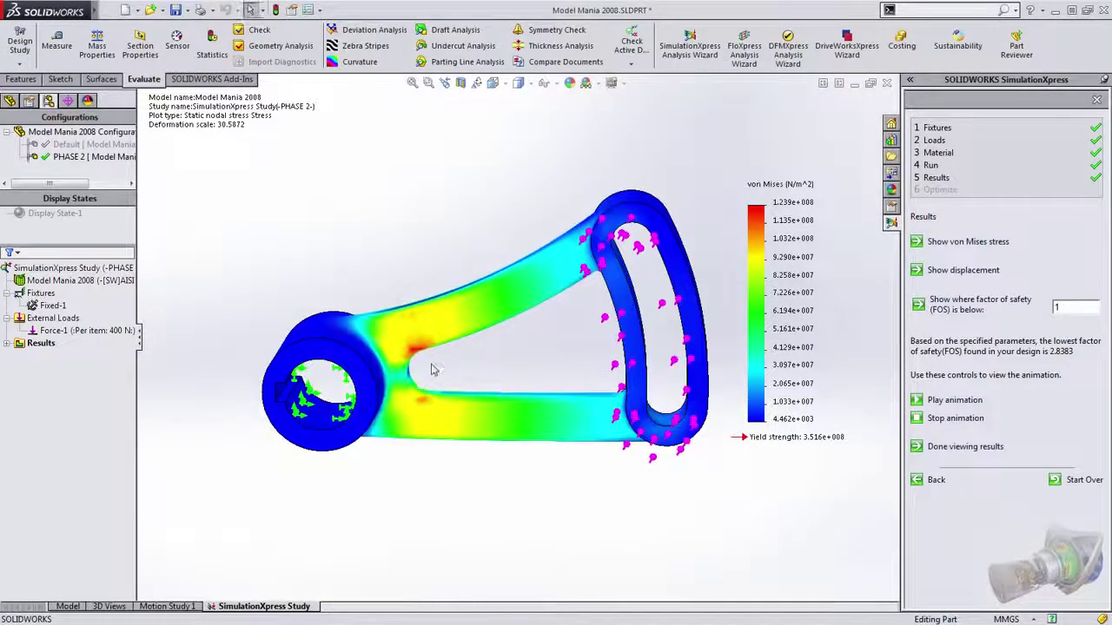
middle_drag(439, 404, 445, 426)
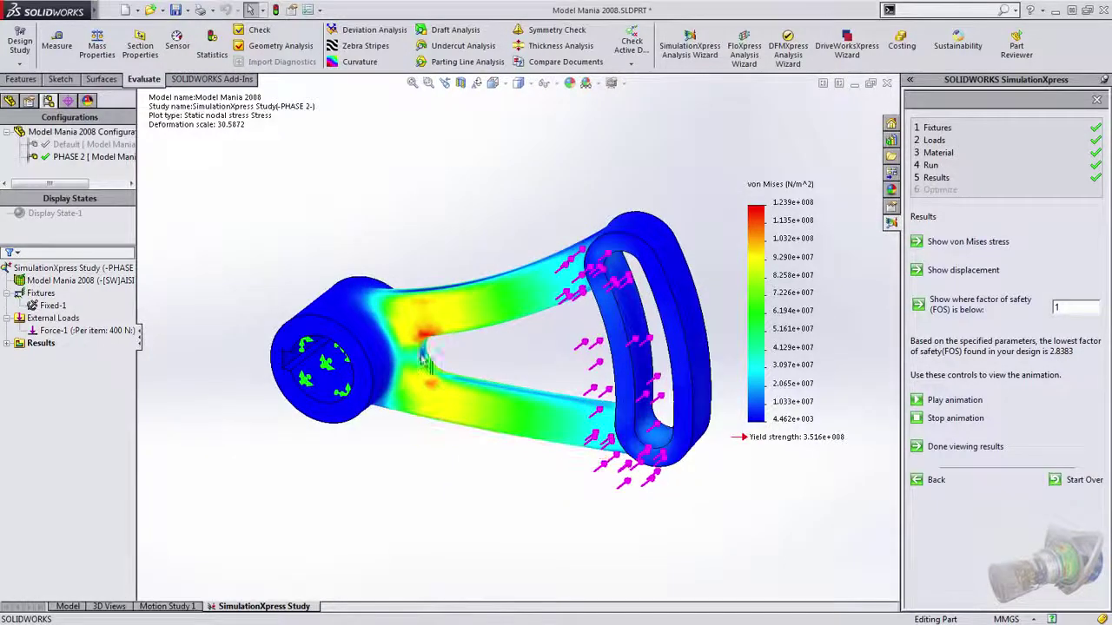
middle_drag(436, 379, 458, 387)
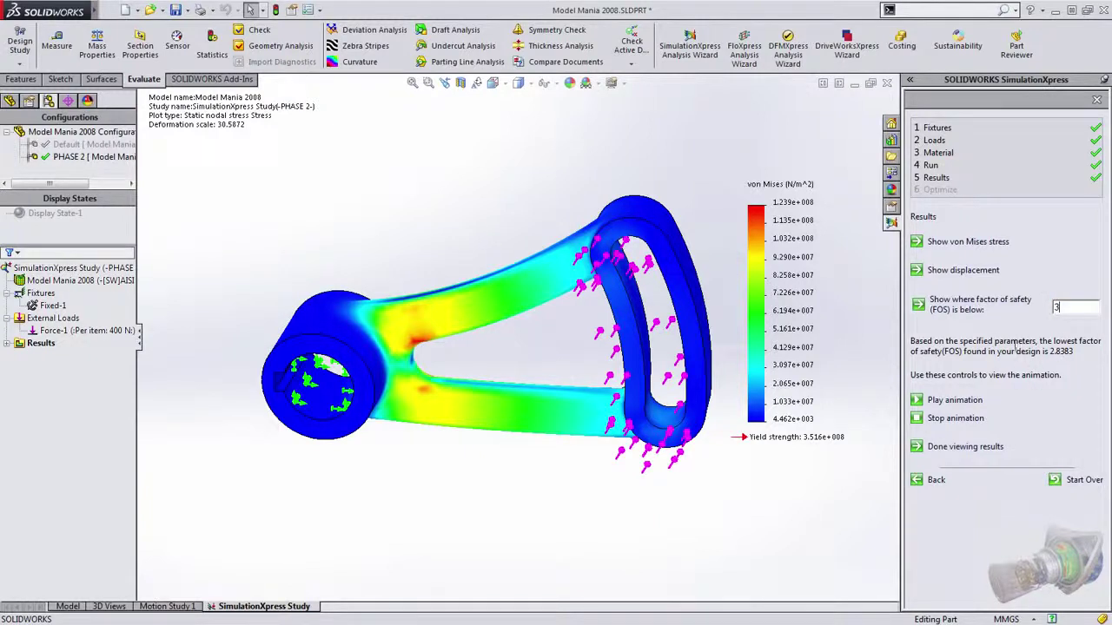
- Show where the factor of safety is below 3 and inspect the lever for critical areas
click(973, 304)
middle_drag(506, 436, 501, 333)
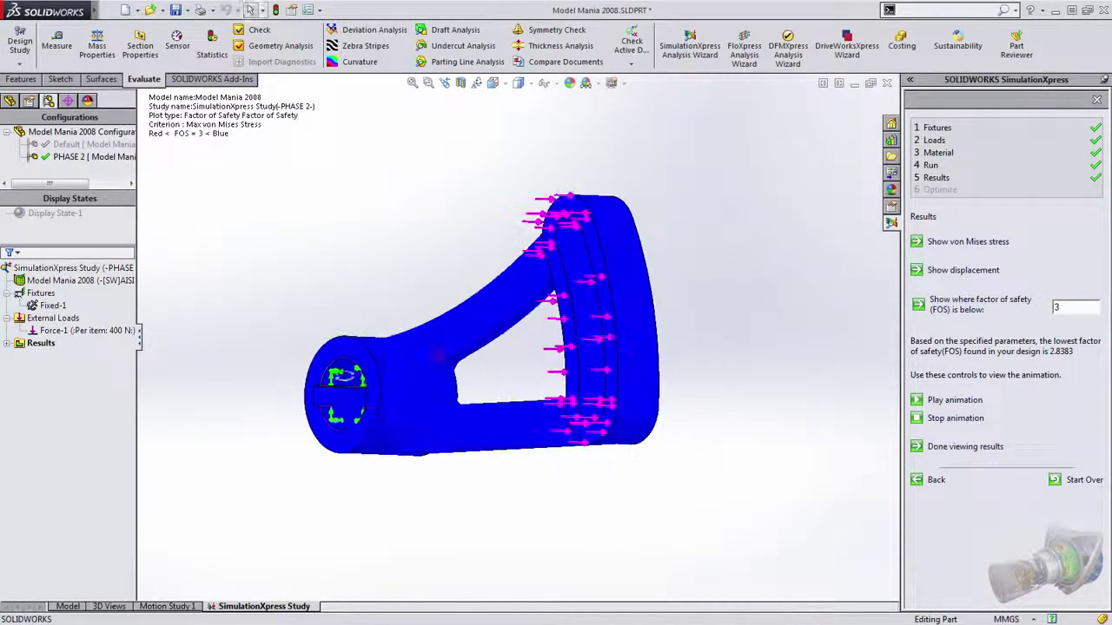
middle_drag(456, 365, 730, 371)
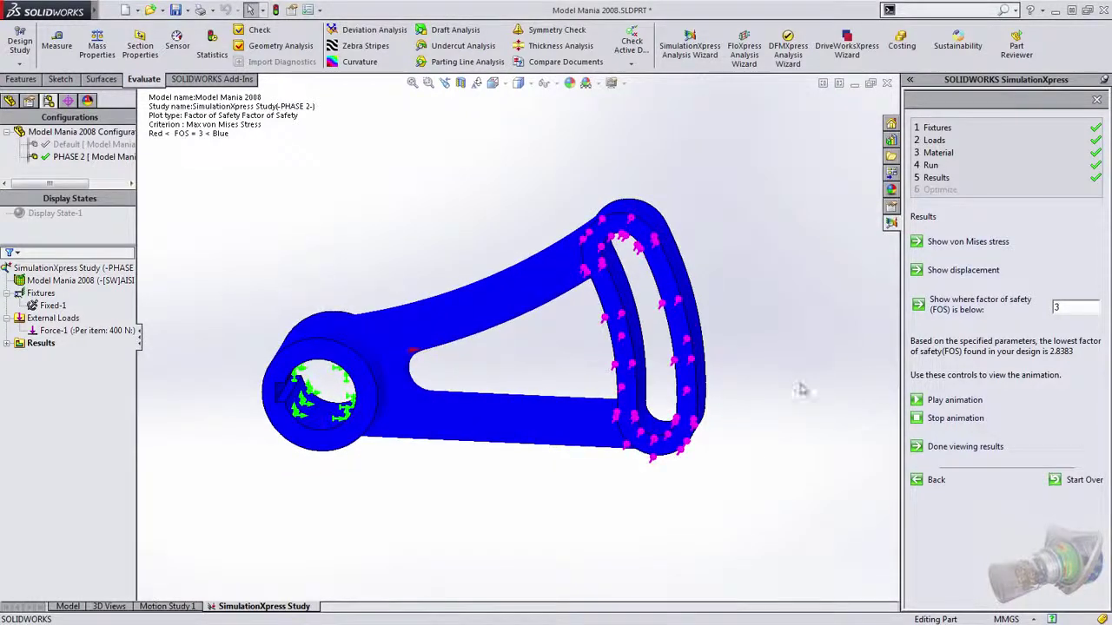
middle_drag(728, 332, 709, 345)
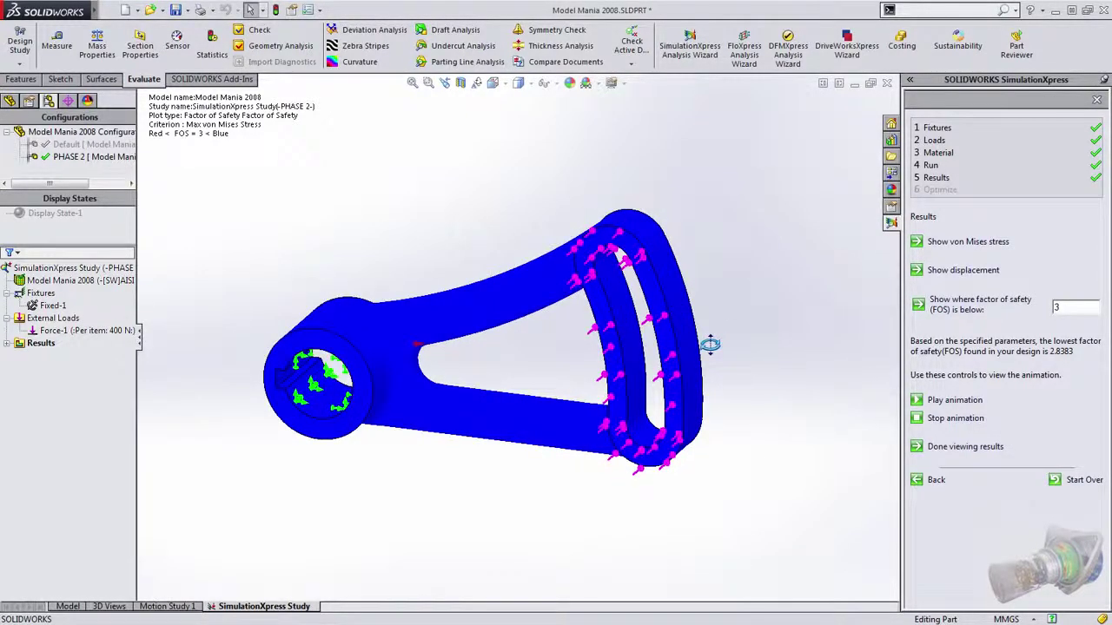
- Finish viewing the results and close SimulationXpress, saving its data
click(955, 447)
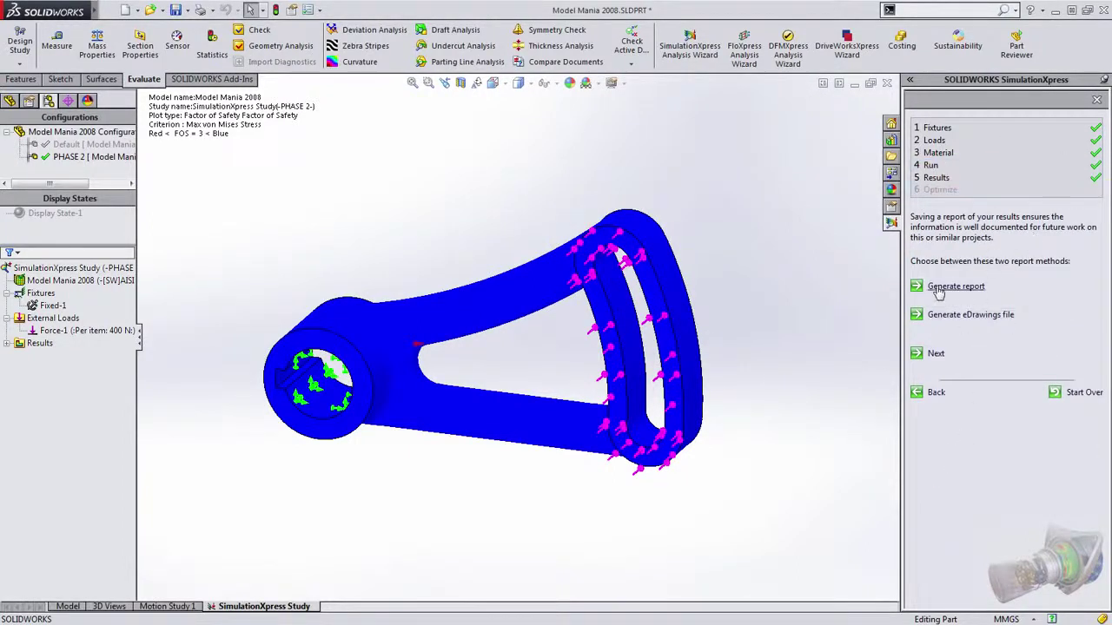
click(1096, 100)
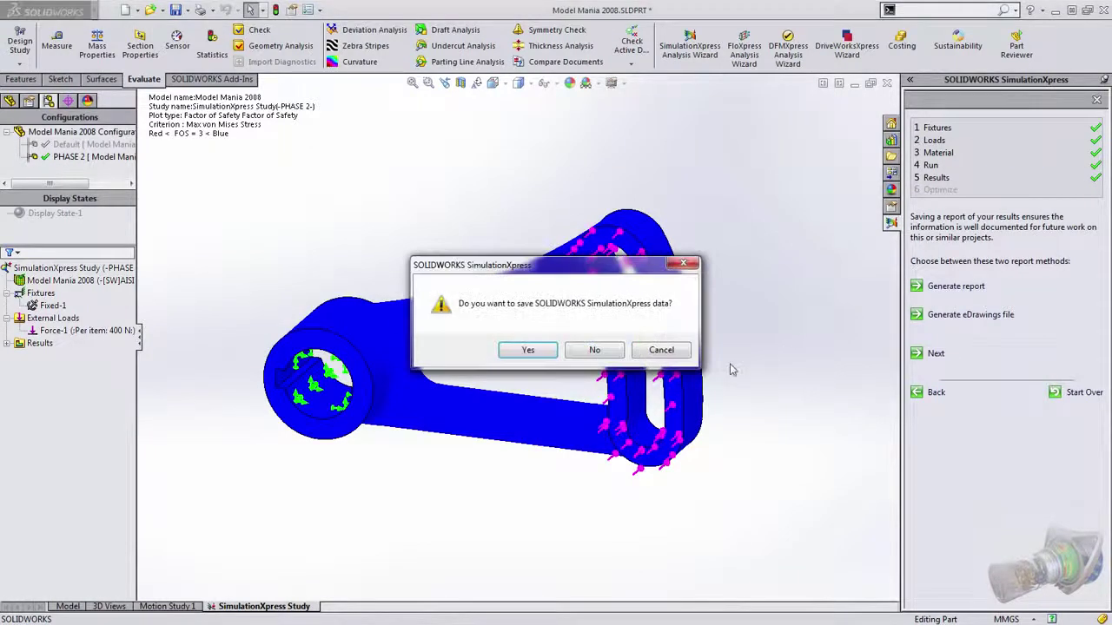
click(528, 350)
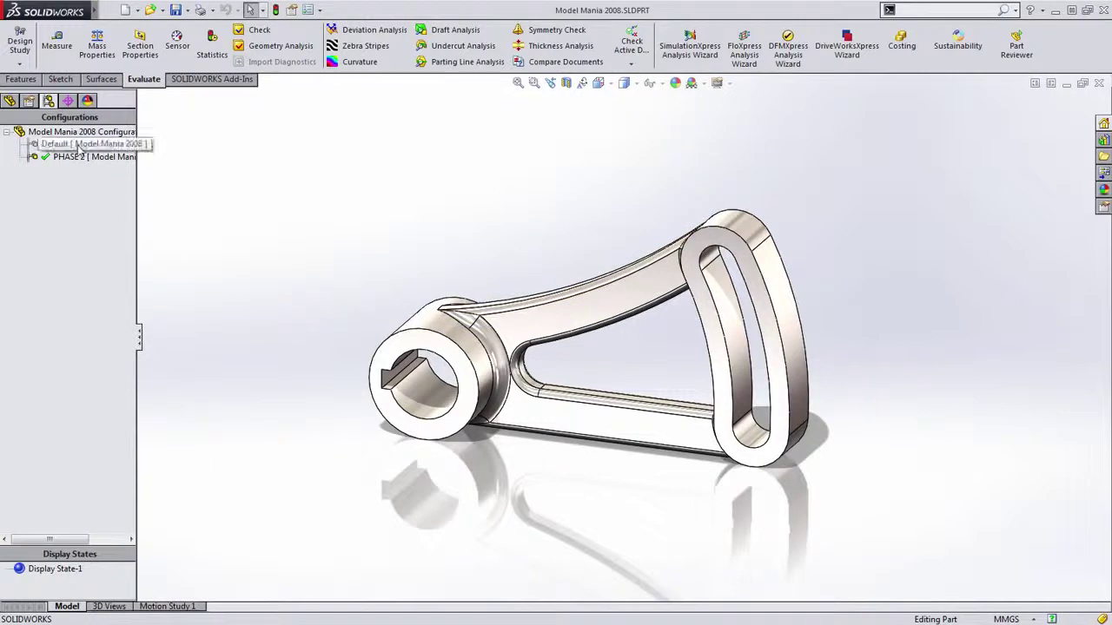
- Activate the Default configuration and open its existing SimulationXpress study for editing
double_click(78, 145)
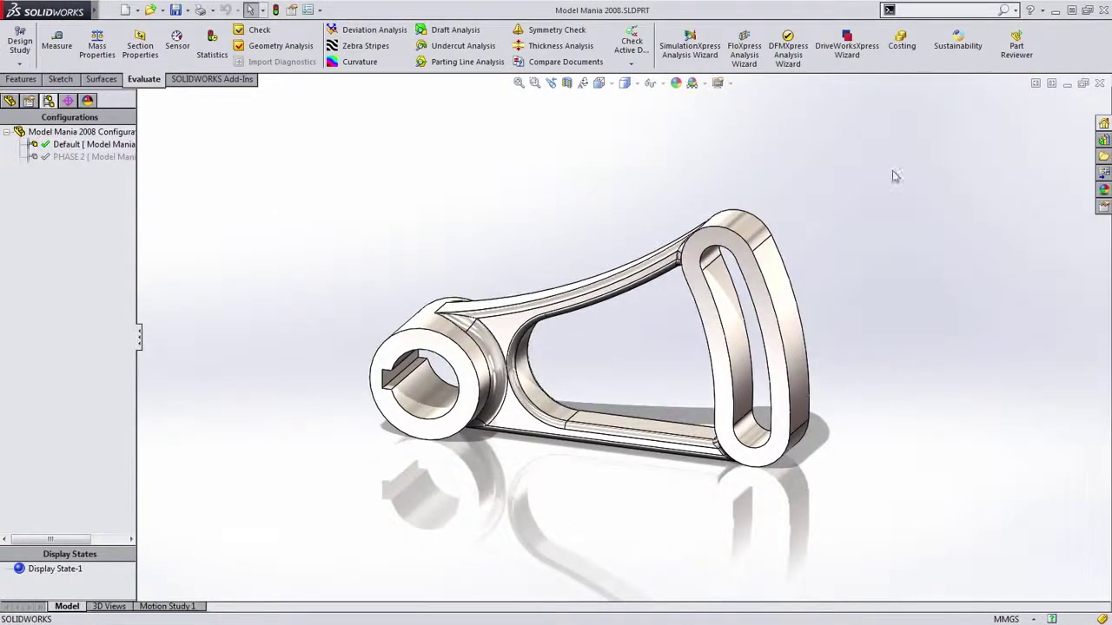
click(689, 46)
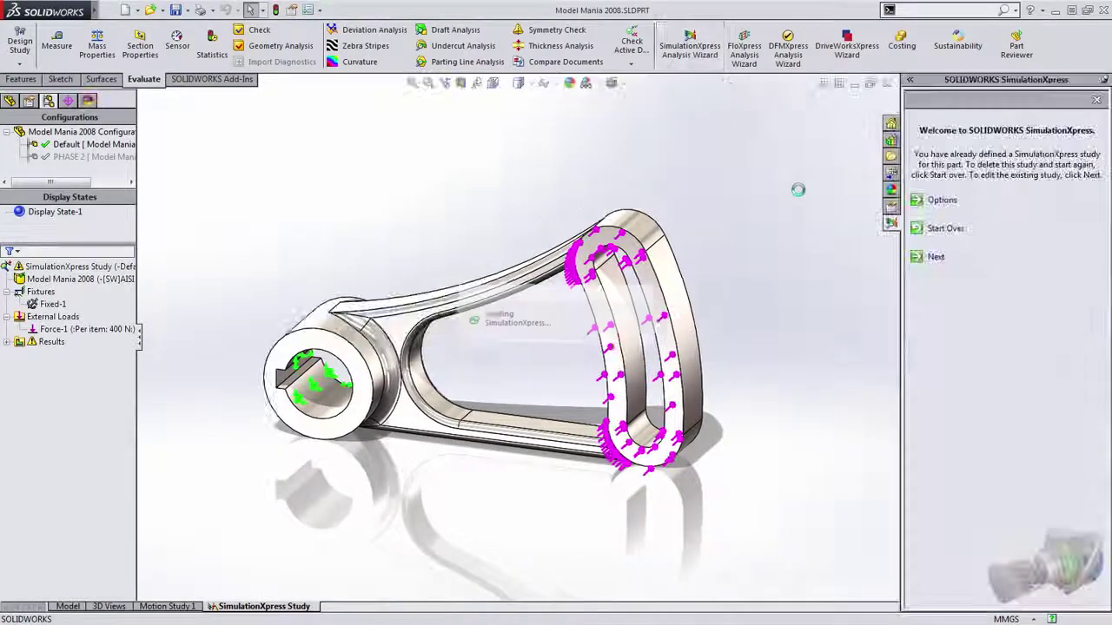
click(934, 258)
- Keep the existing fixture, 400 N force and AISI 1020 material, run the simulation and accept the deformation
click(936, 430)
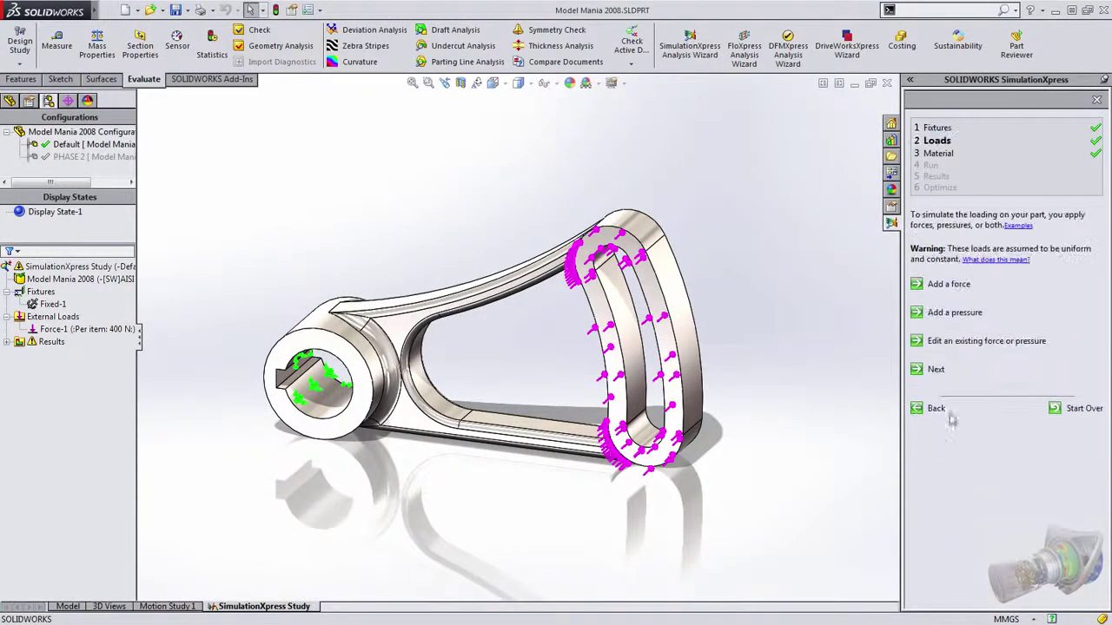
click(935, 370)
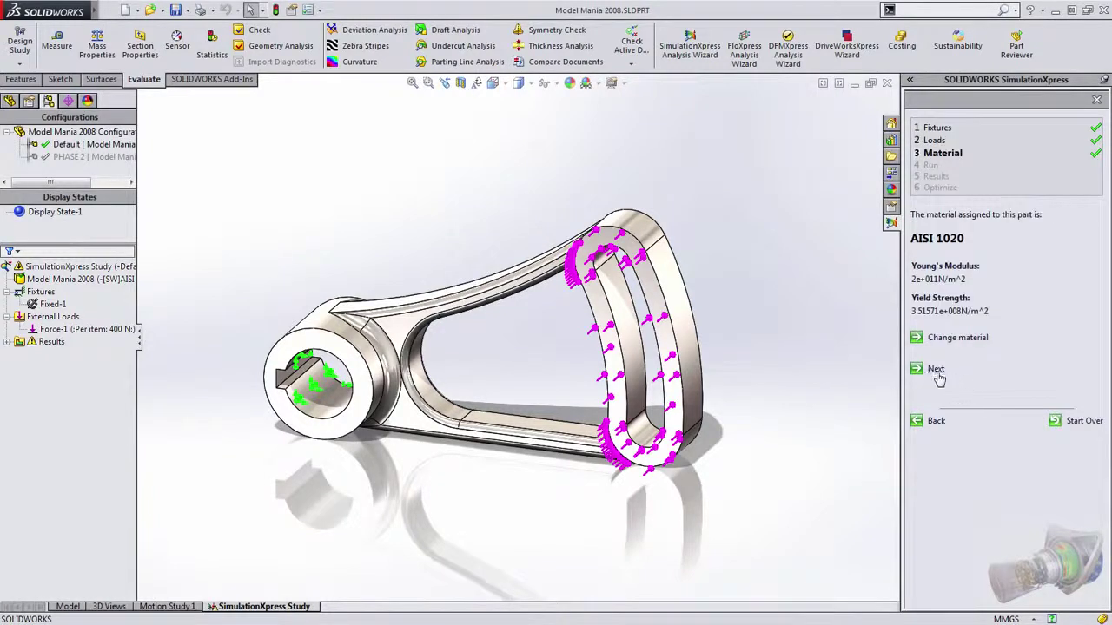
click(935, 370)
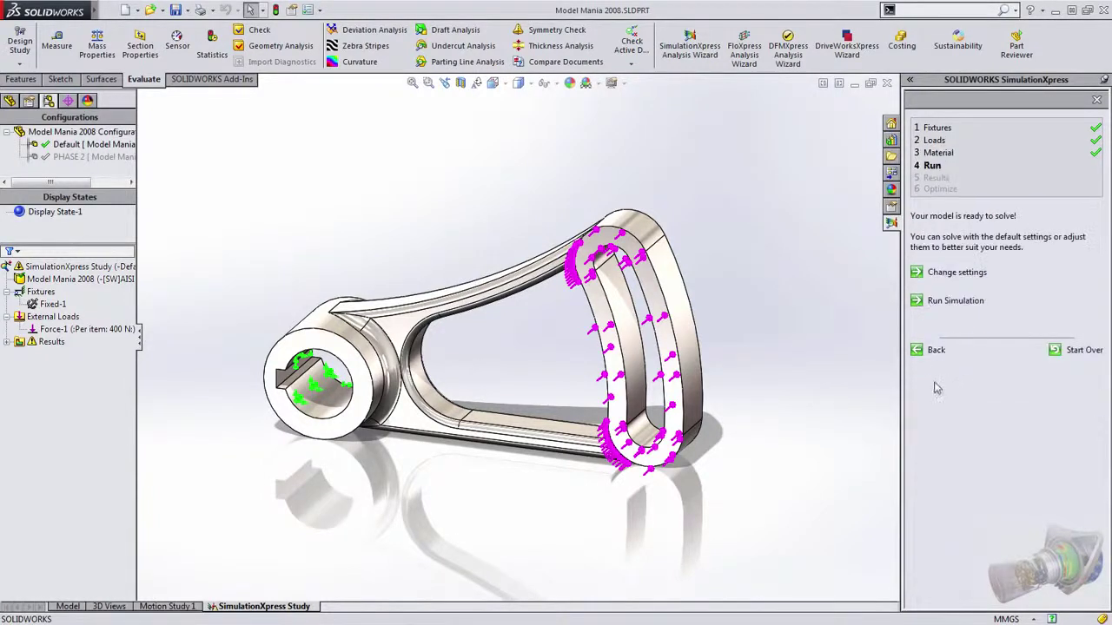
click(956, 301)
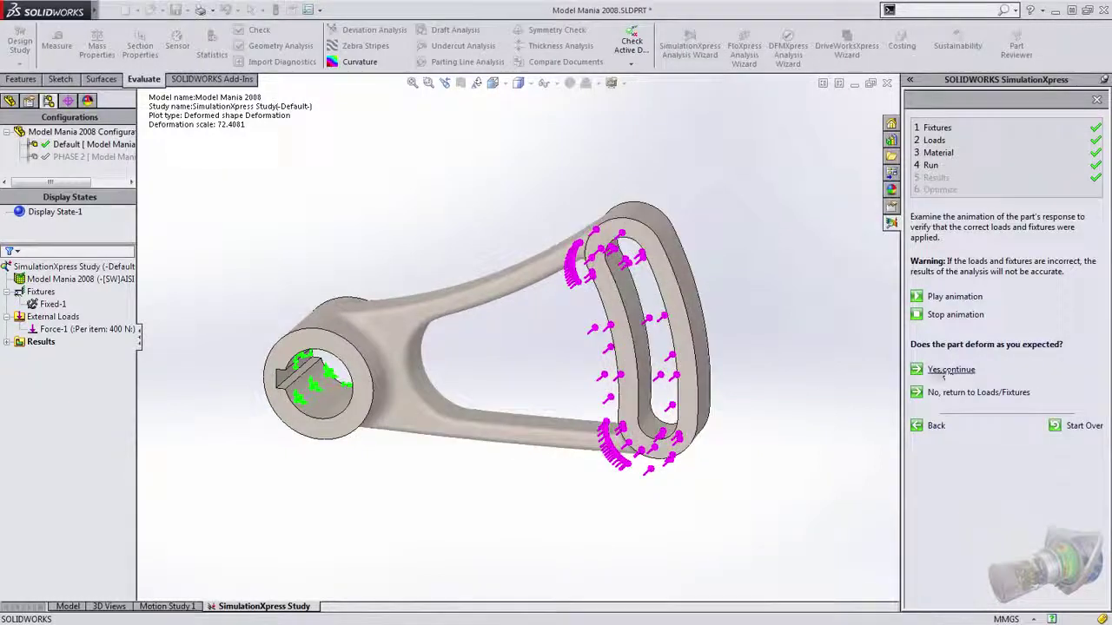
click(949, 370)
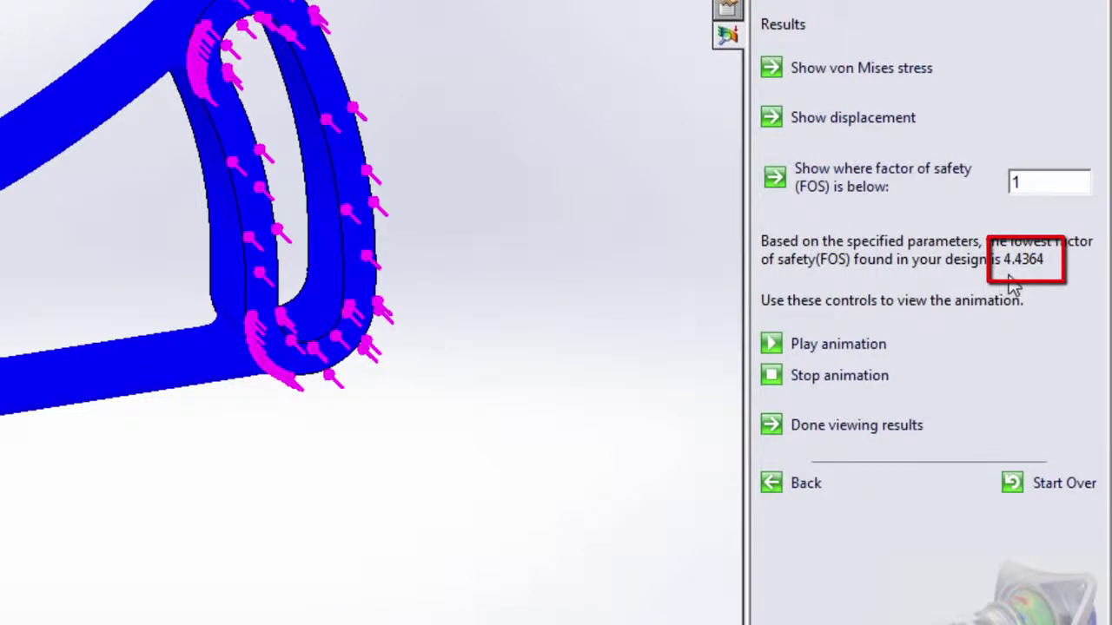
- Show where the Default configuration's factor of safety is below 3 and inspect the lever for critical areas
drag(1053, 183, 959, 176)
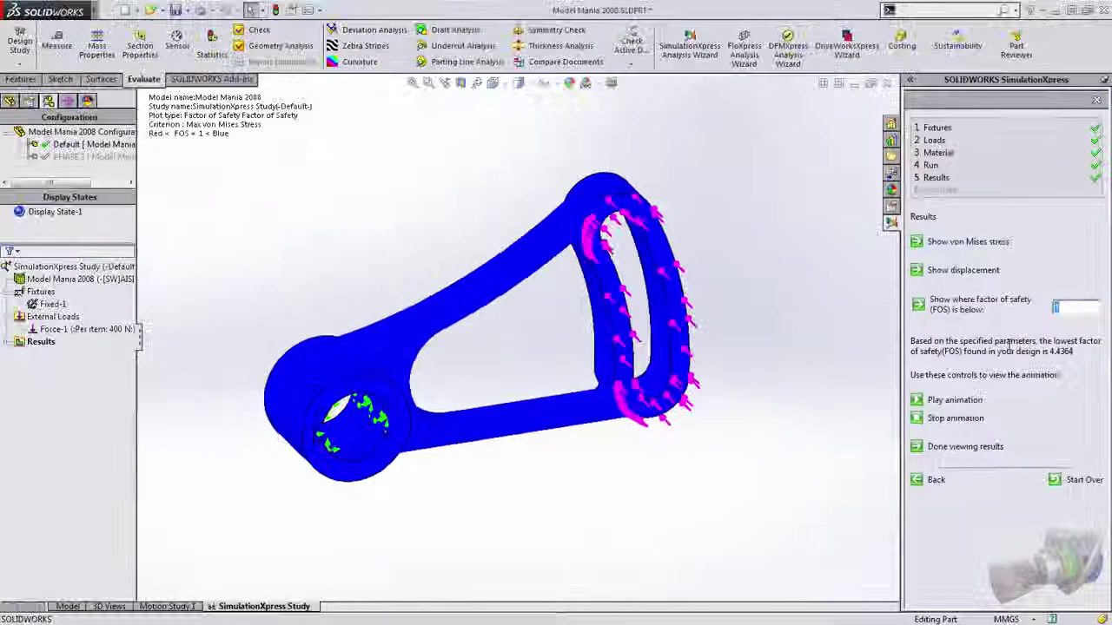
text(3)
click(955, 323)
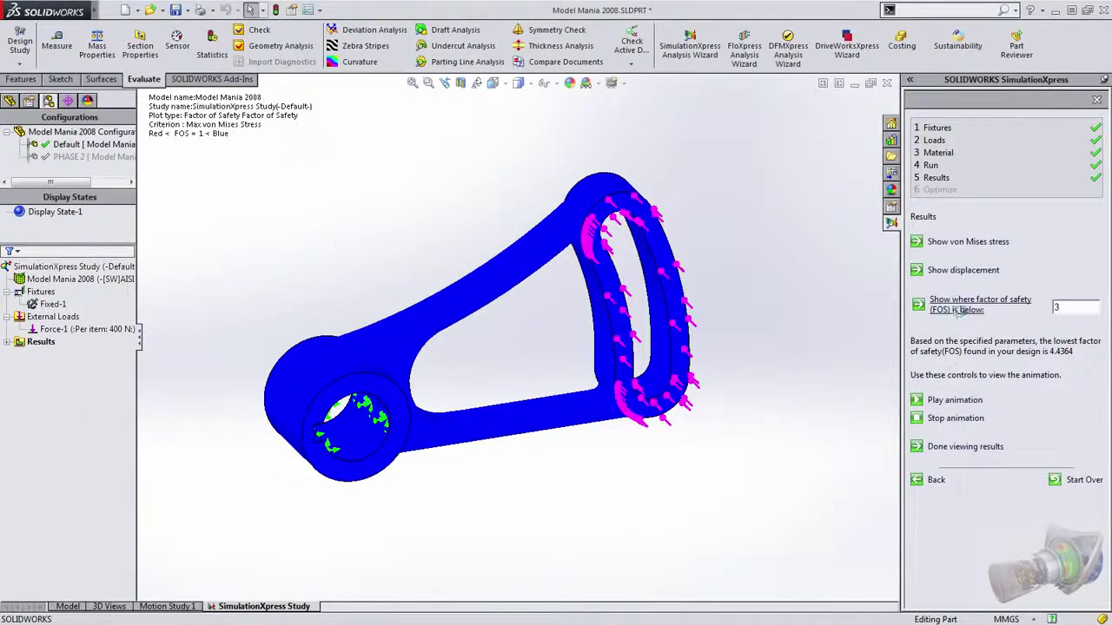
middle_drag(720, 454, 666, 468)
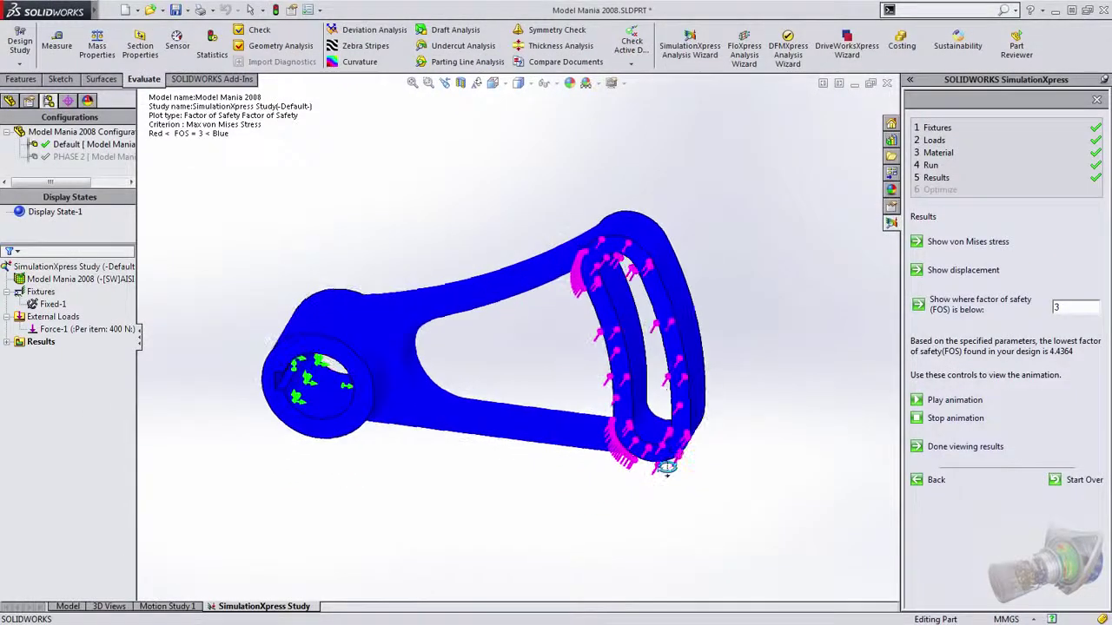
- Show the Default configuration's von Mises stress plot and examine the stress along both arms of the web
click(967, 243)
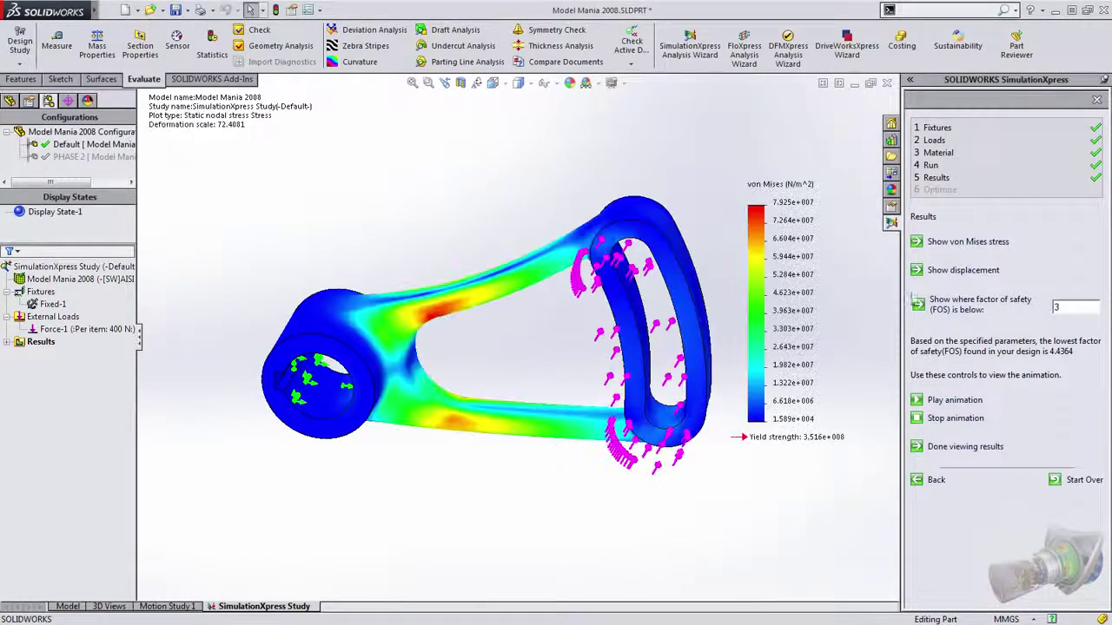
middle_drag(628, 527, 556, 484)
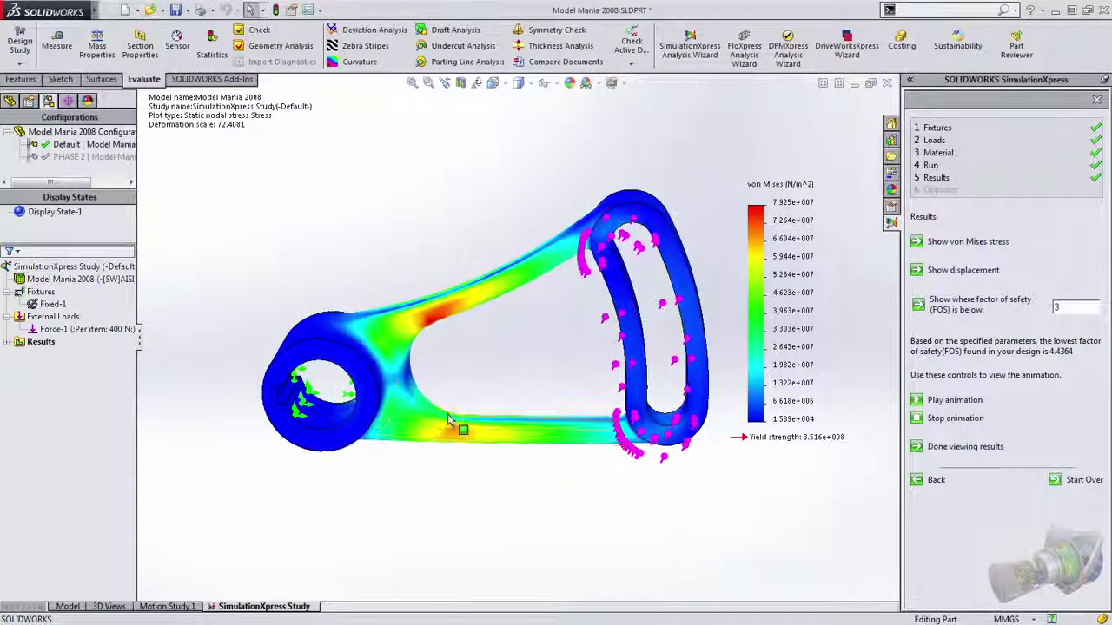
middle_drag(484, 423, 461, 444)
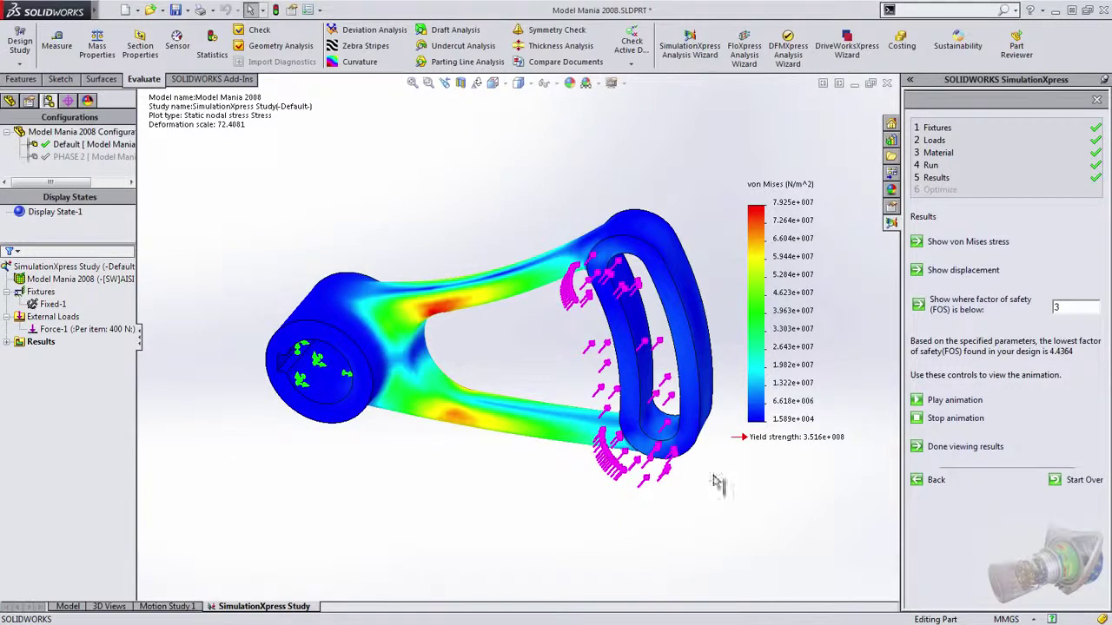
middle_drag(637, 516, 638, 517)
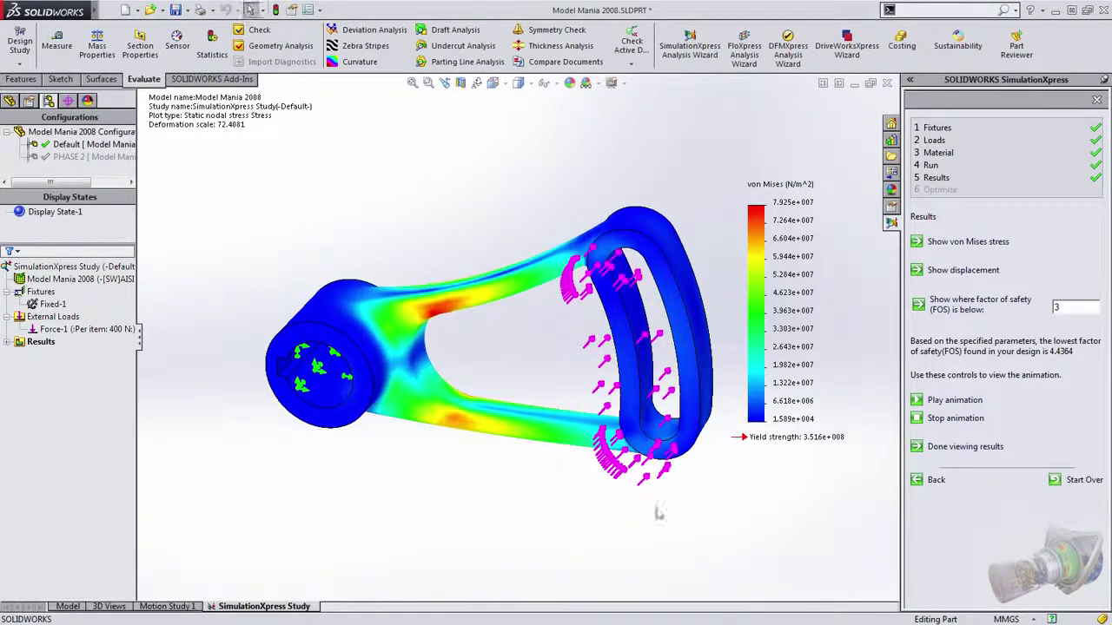
- Finish viewing the Default configuration's results and close SimulationXpress, saving its data
click(966, 447)
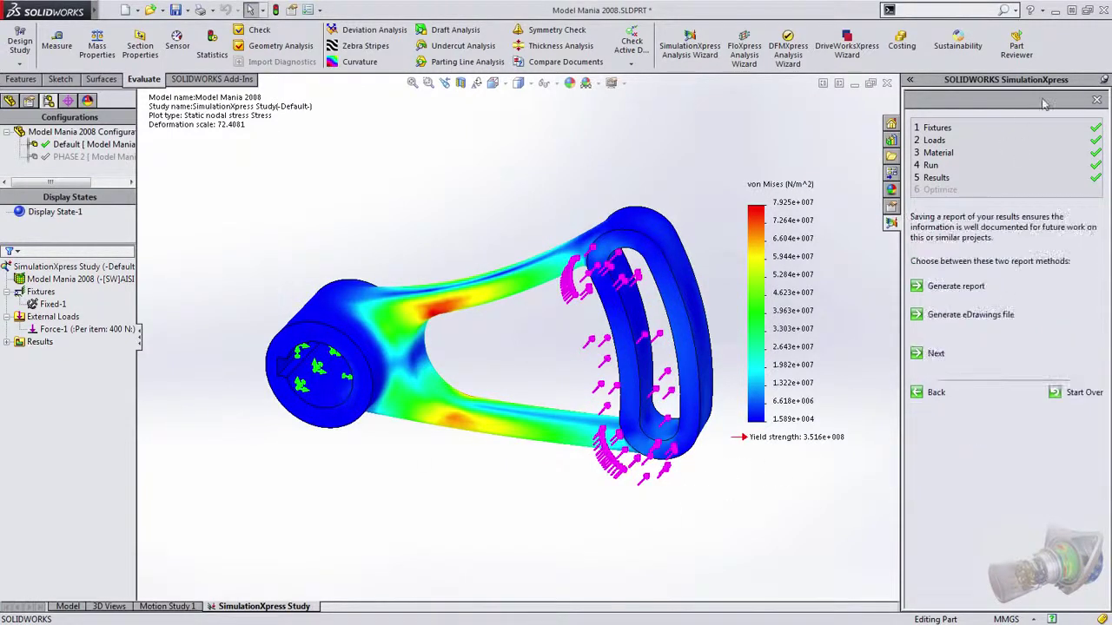
click(1096, 99)
click(532, 350)
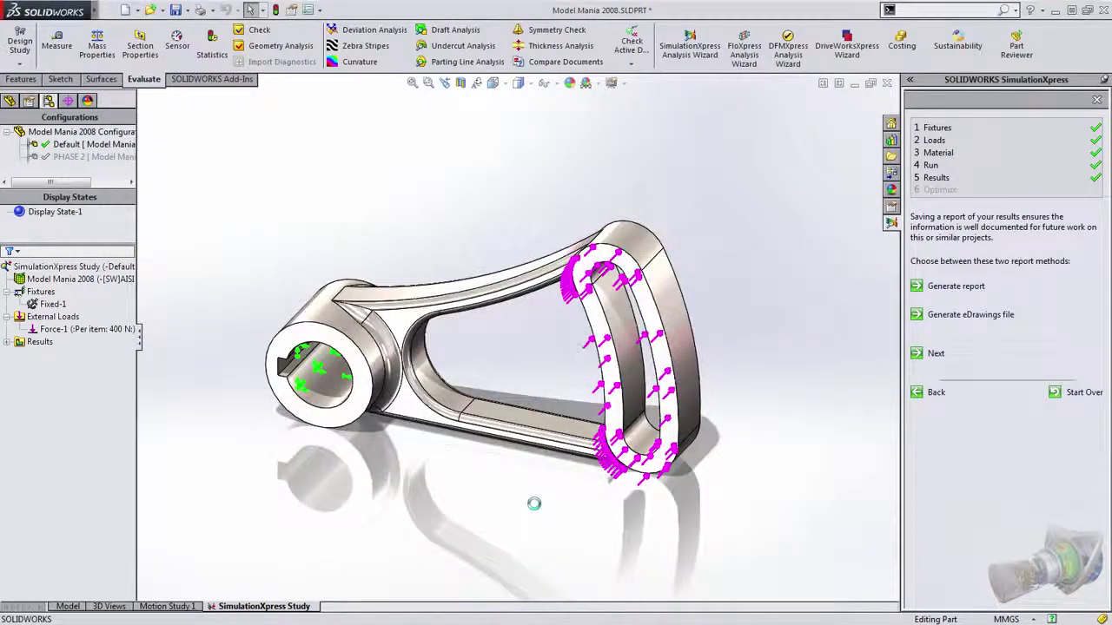
middle_drag(529, 509, 530, 496)
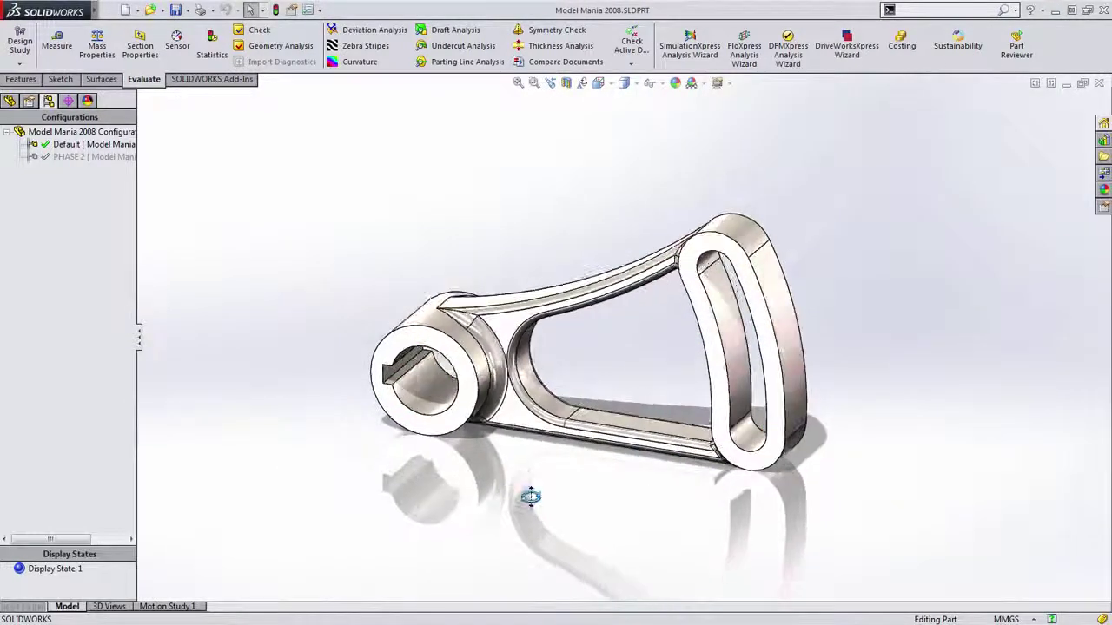